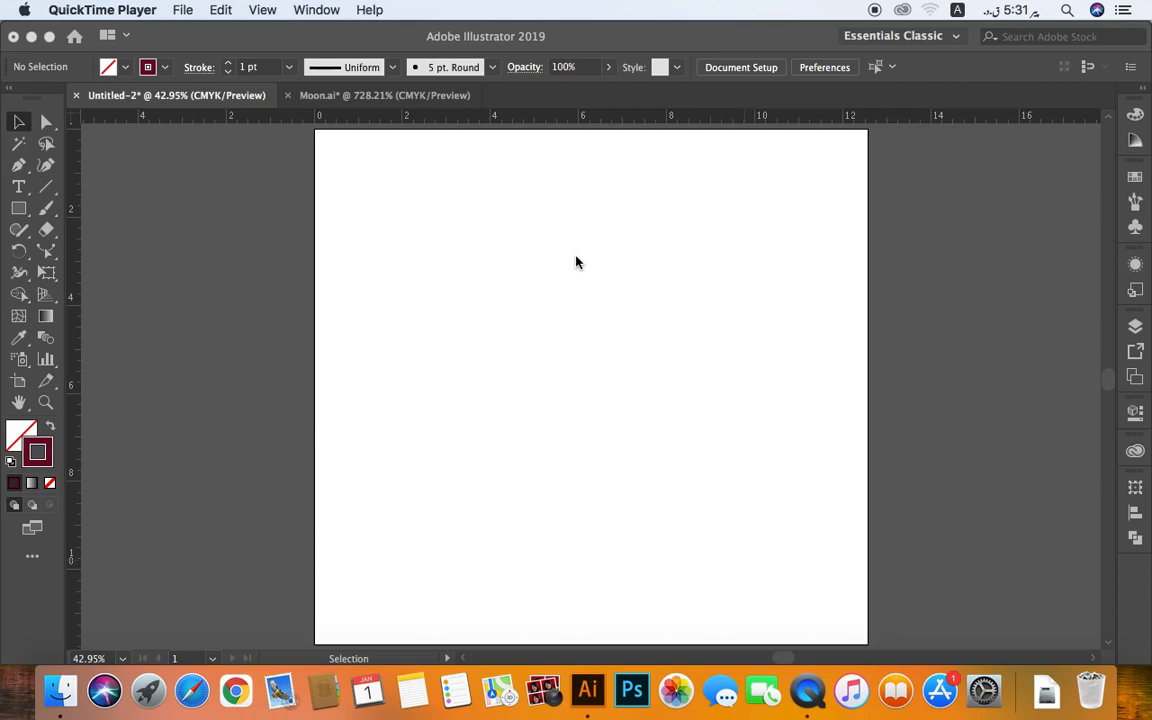
# Step: Detach the Scale, Shear and Reshape tool group as a floating panel and place it beside the artboard
pyautogui.click(48, 255)
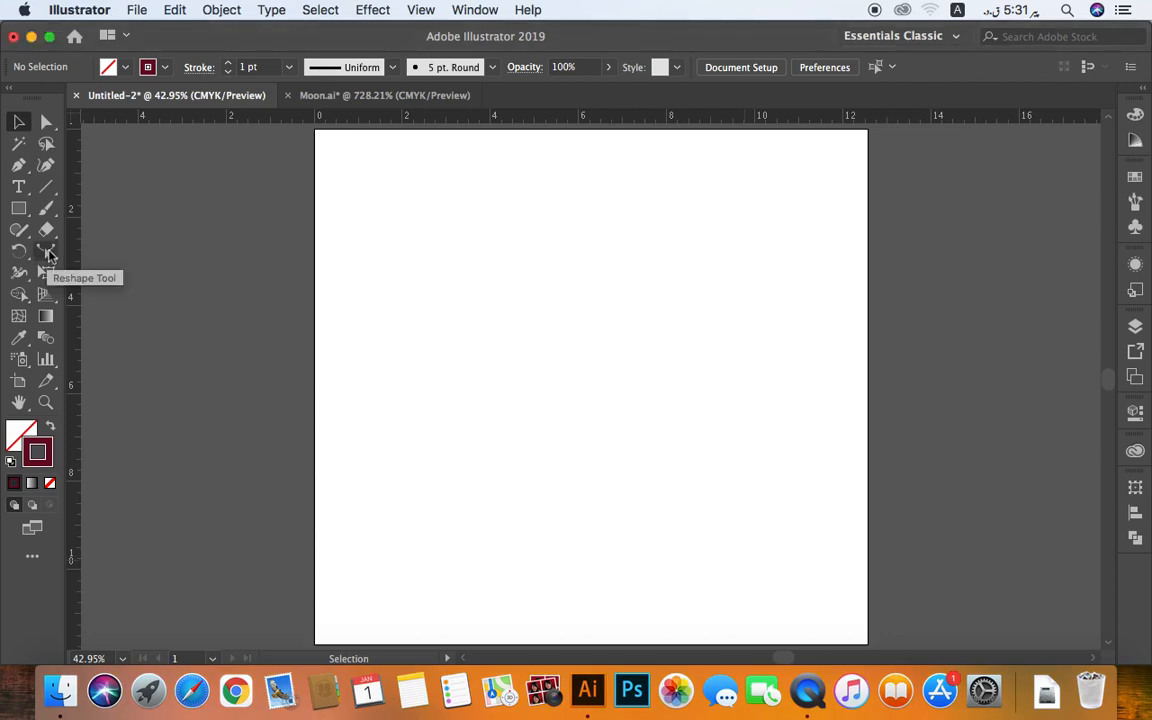
pyautogui.click(49, 255)
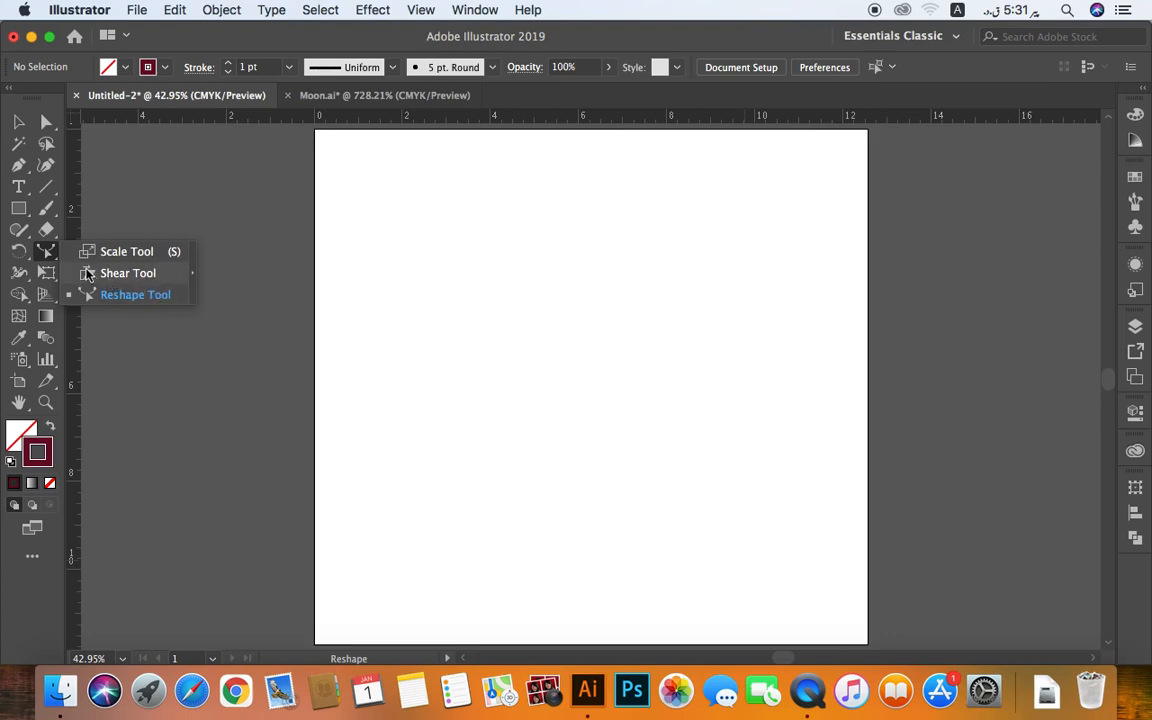
pyautogui.click(194, 279)
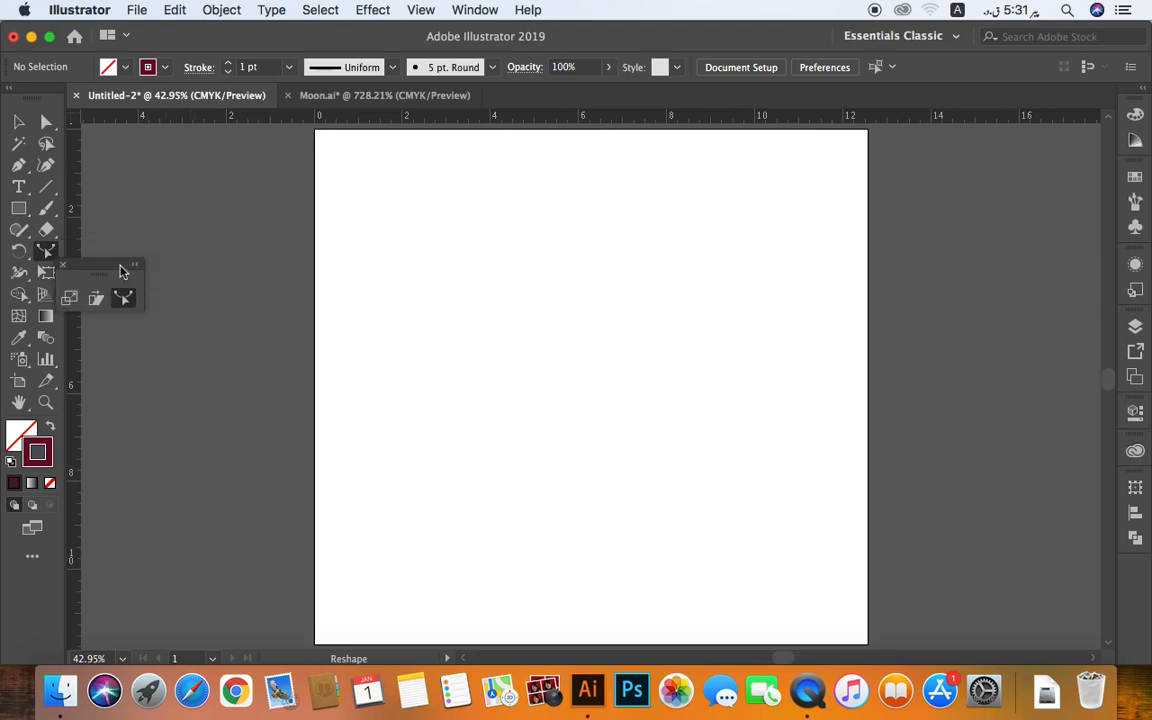
pyautogui.moveTo(120, 270); pyautogui.dragTo(978, 167)
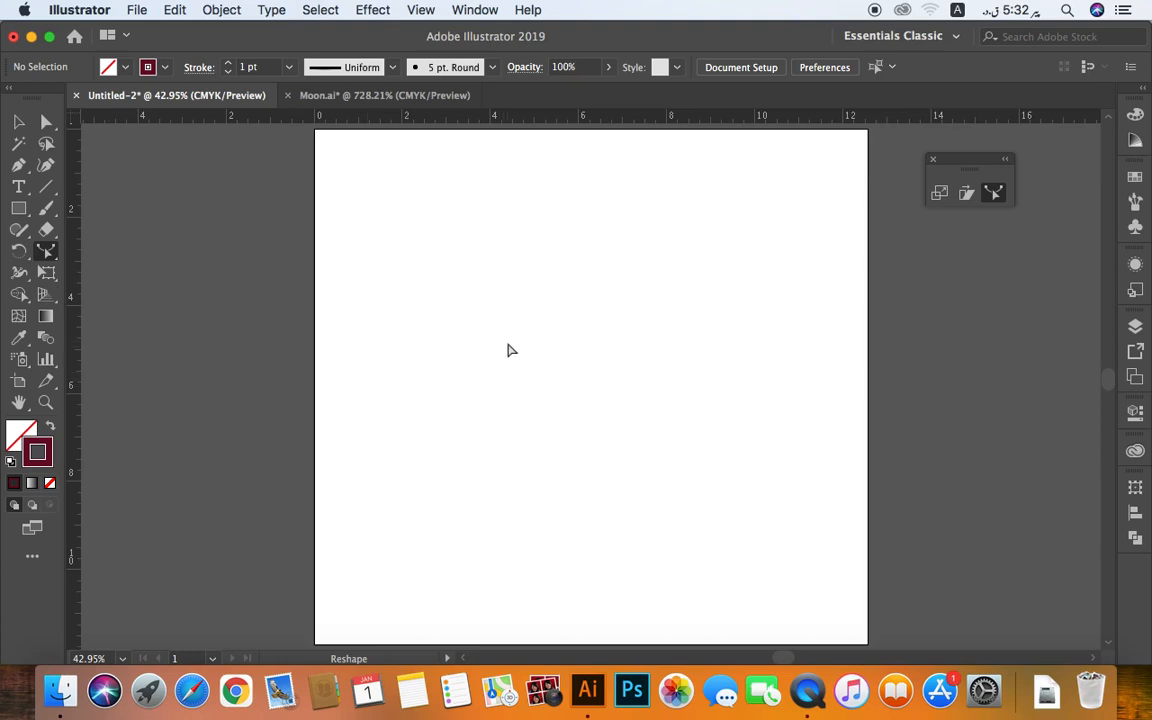
# Step: Draw a rectangle near the artboard's center and enlarge it from its upper-right corner to about 6.69 by 4.54 in
pyautogui.click(19, 210)
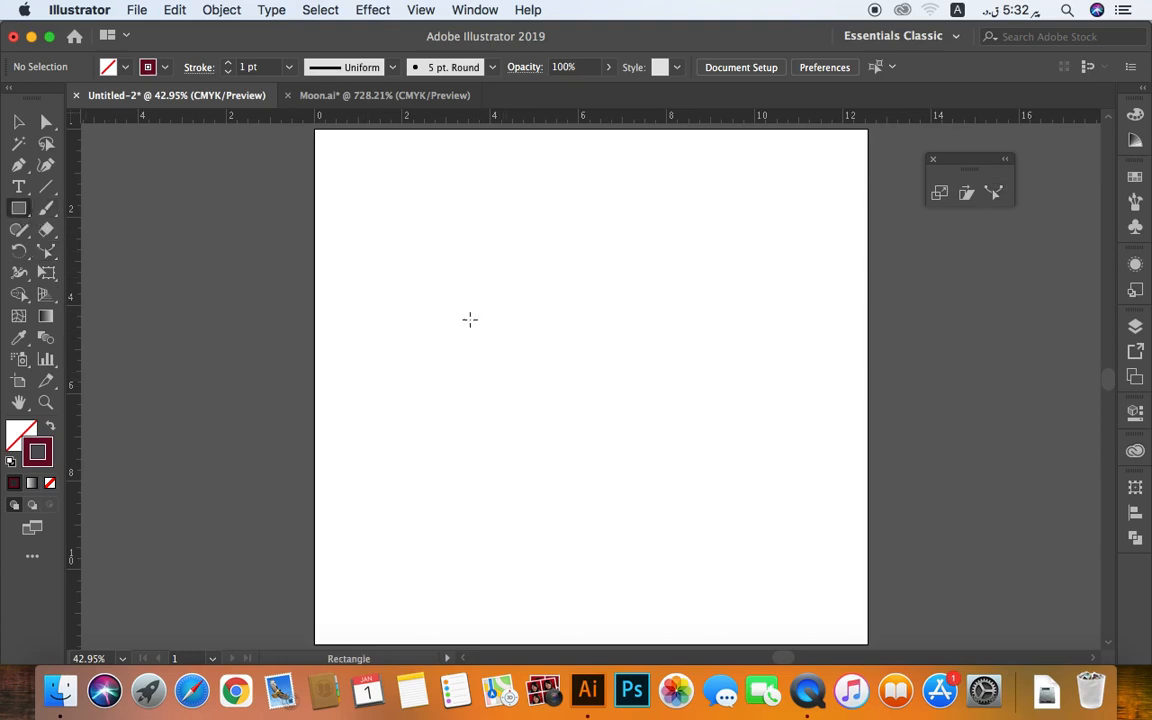
pyautogui.moveTo(447, 247); pyautogui.dragTo(713, 421)
pyautogui.click(19, 121)
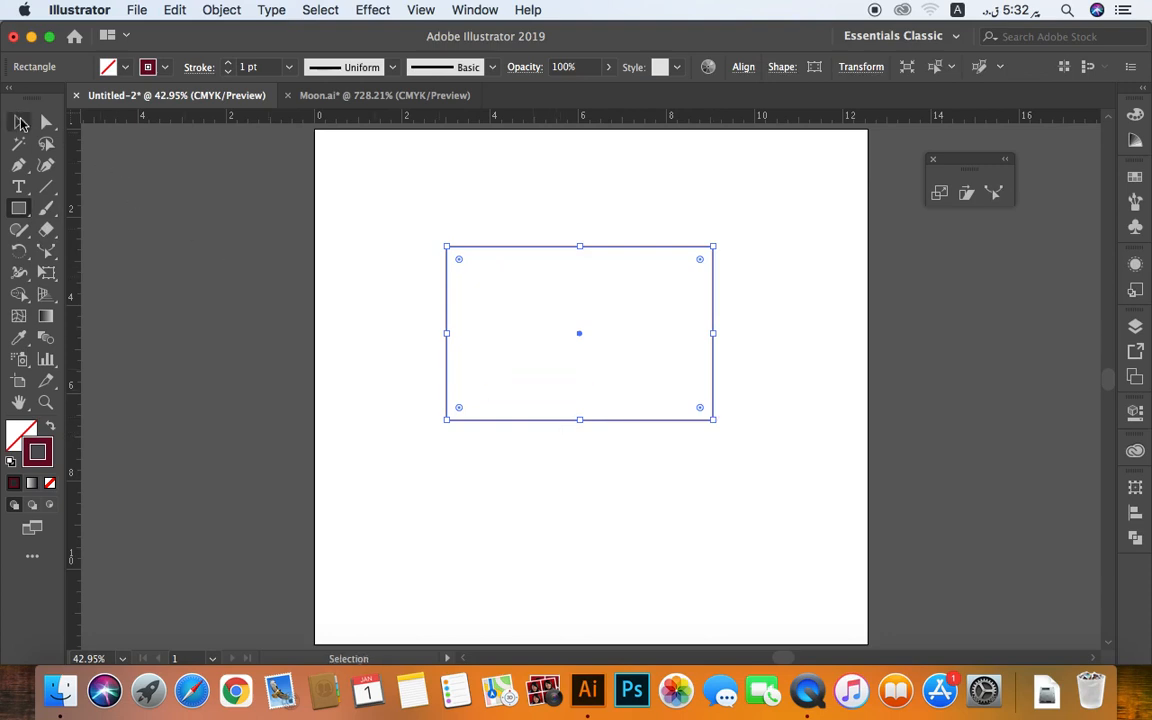
pyautogui.click(735, 254)
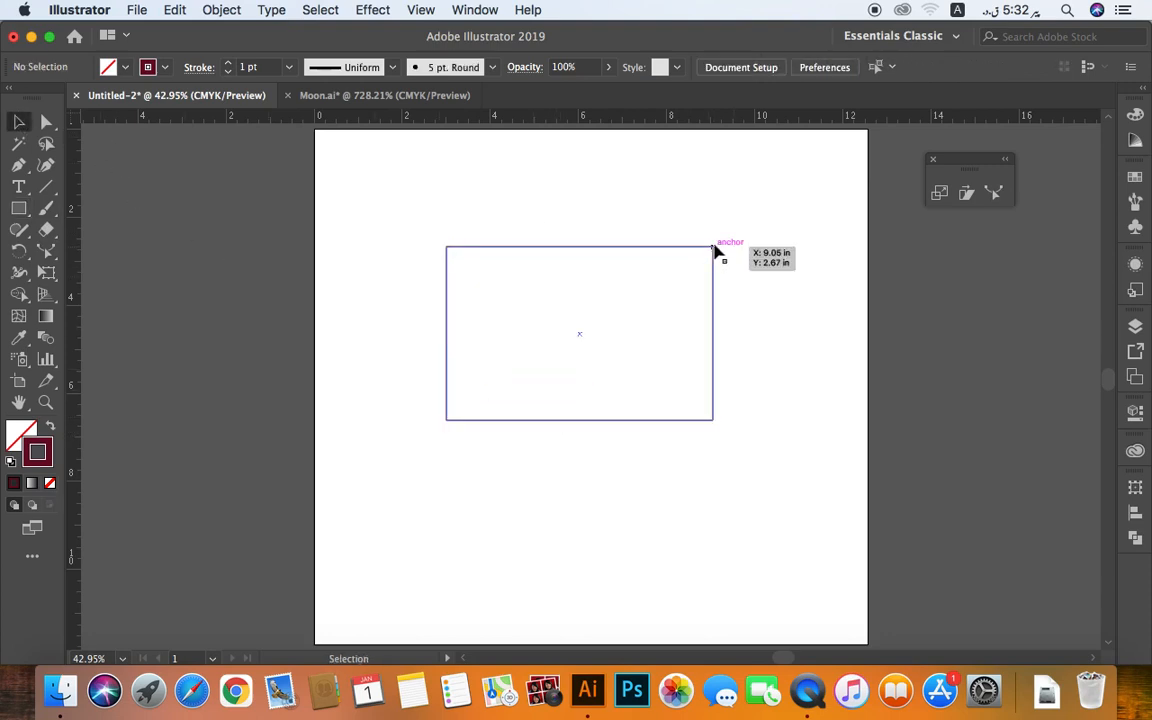
pyautogui.click(714, 248)
pyautogui.moveTo(713, 248); pyautogui.dragTo(743, 222)
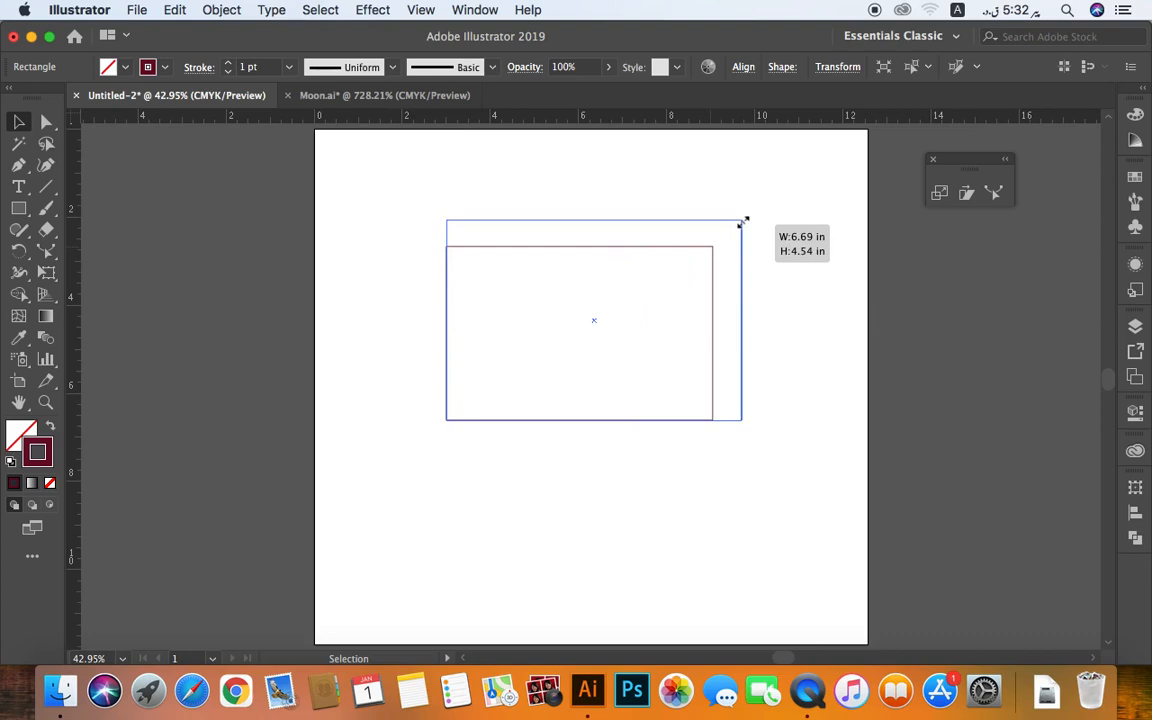
pyautogui.moveTo(743, 222); pyautogui.dragTo(742, 220)
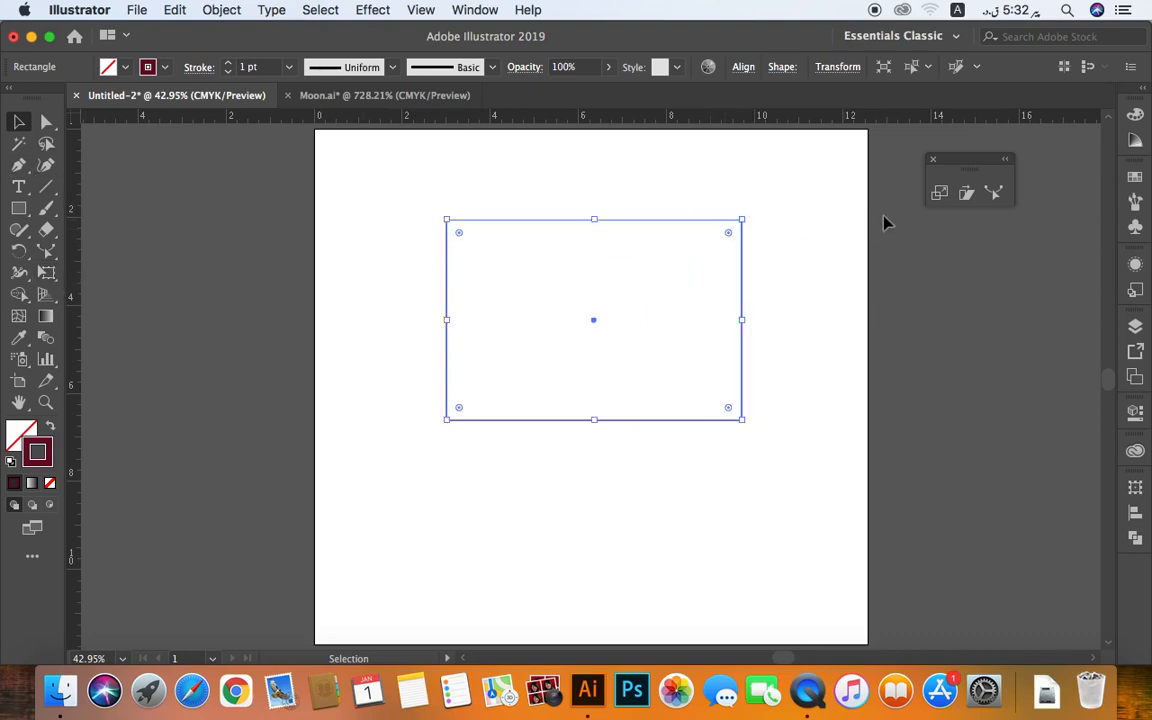
# Step: Resize the rectangle freehand with the Scale tool from its lower-left reference point, and delete the rectangle
pyautogui.click(940, 194)
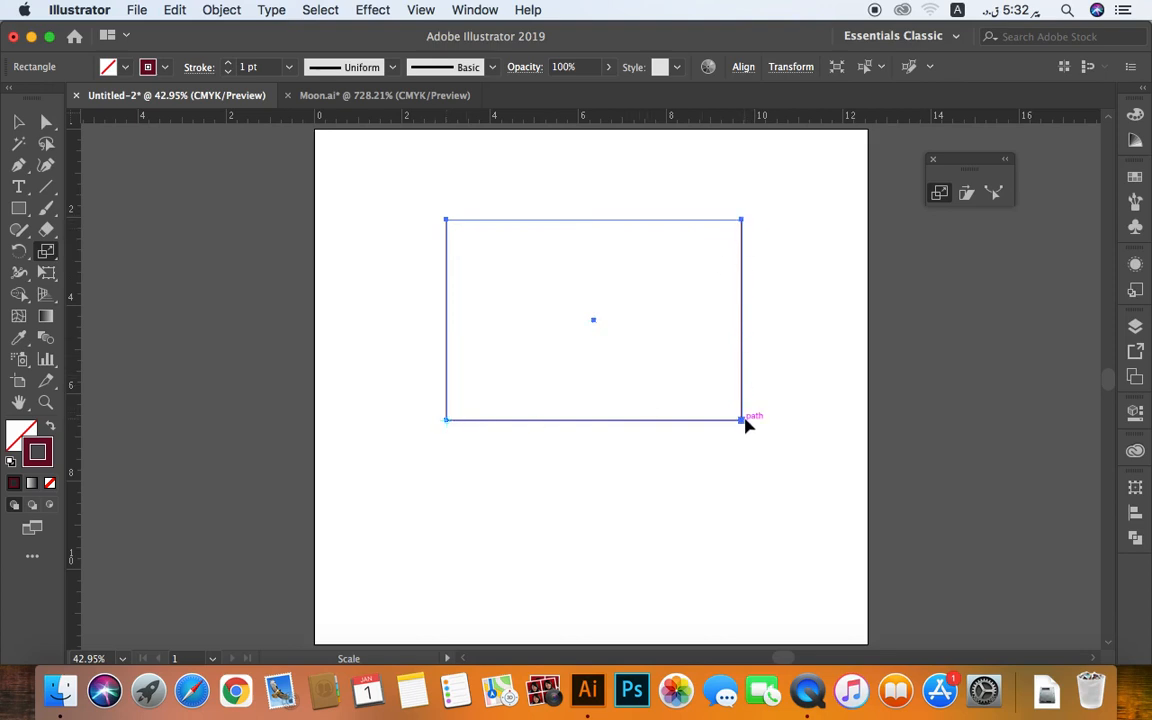
pyautogui.moveTo(744, 424); pyautogui.dragTo(732, 383)
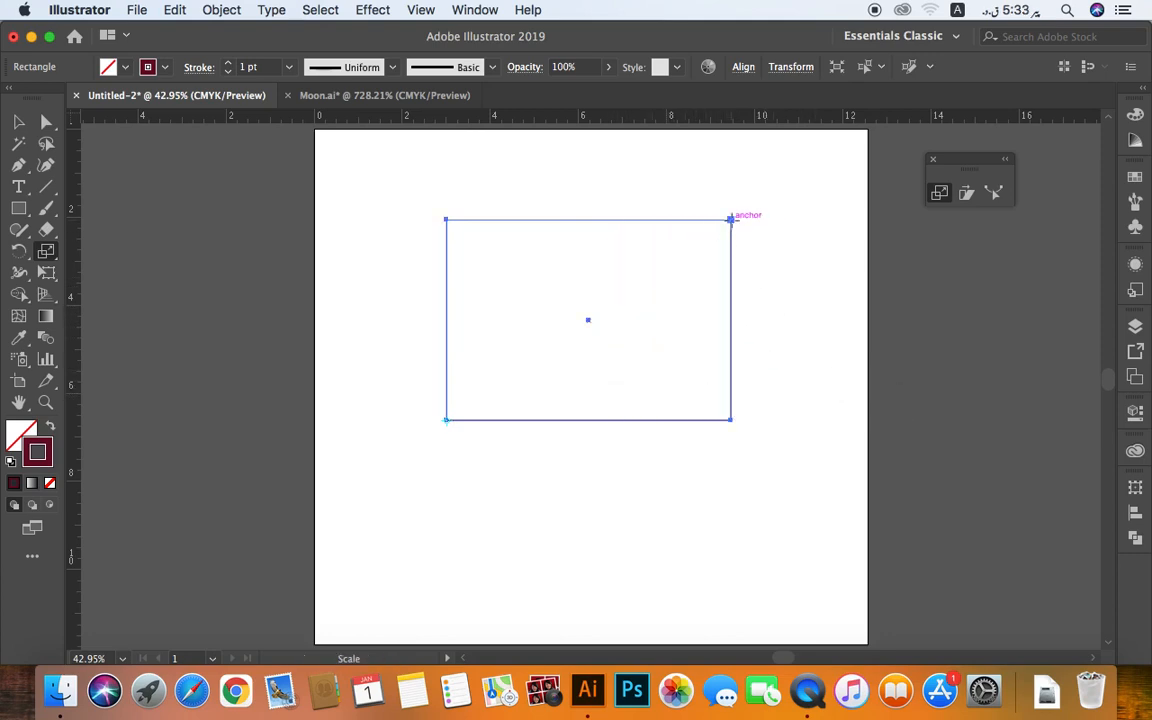
pyautogui.moveTo(733, 219); pyautogui.dragTo(591, 290)
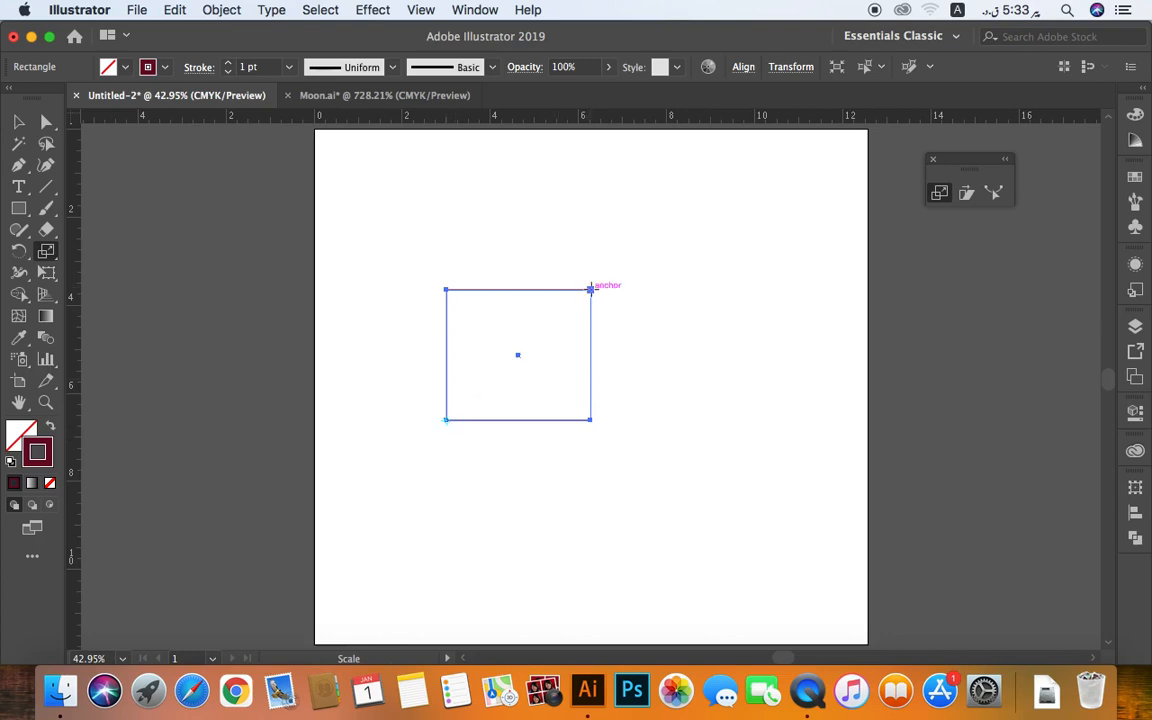
pyautogui.moveTo(591, 289); pyautogui.dragTo(746, 218)
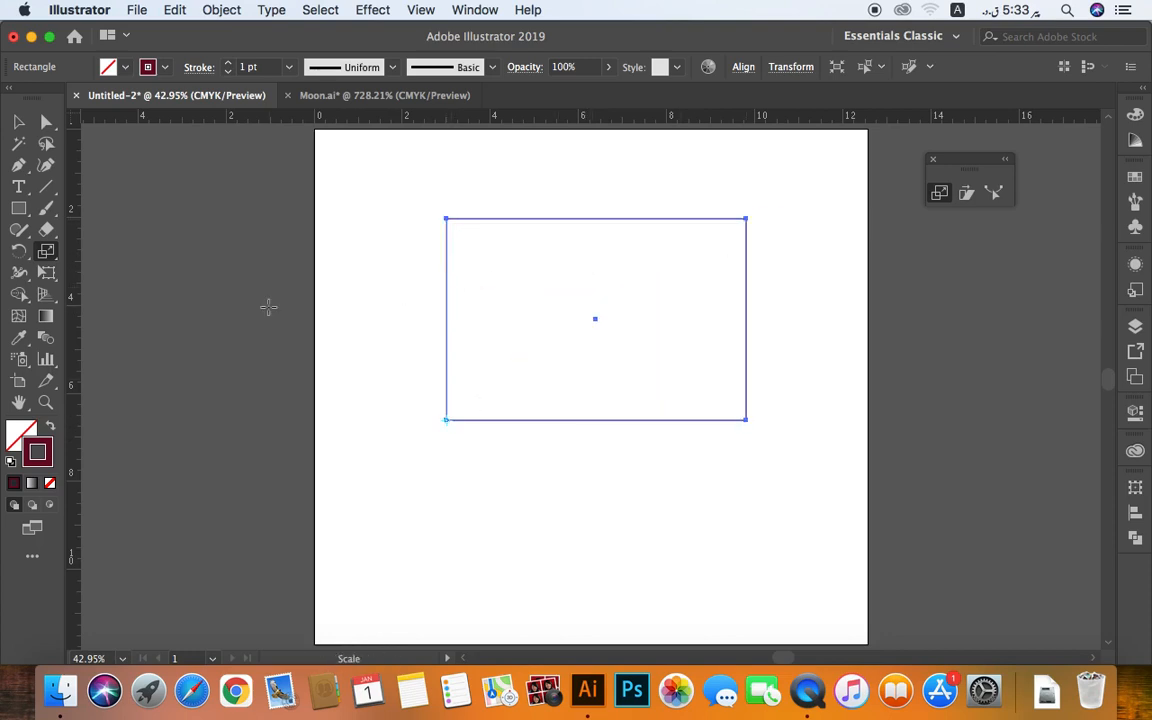
pyautogui.click(18, 121)
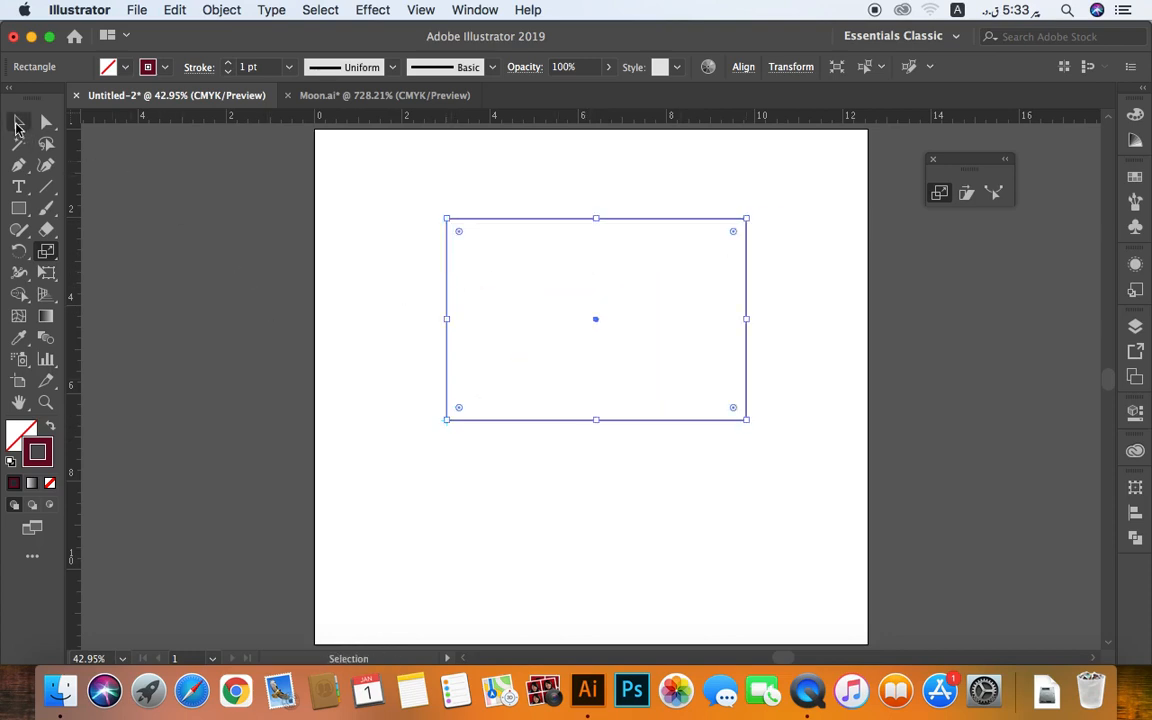
pyautogui.click(718, 216)
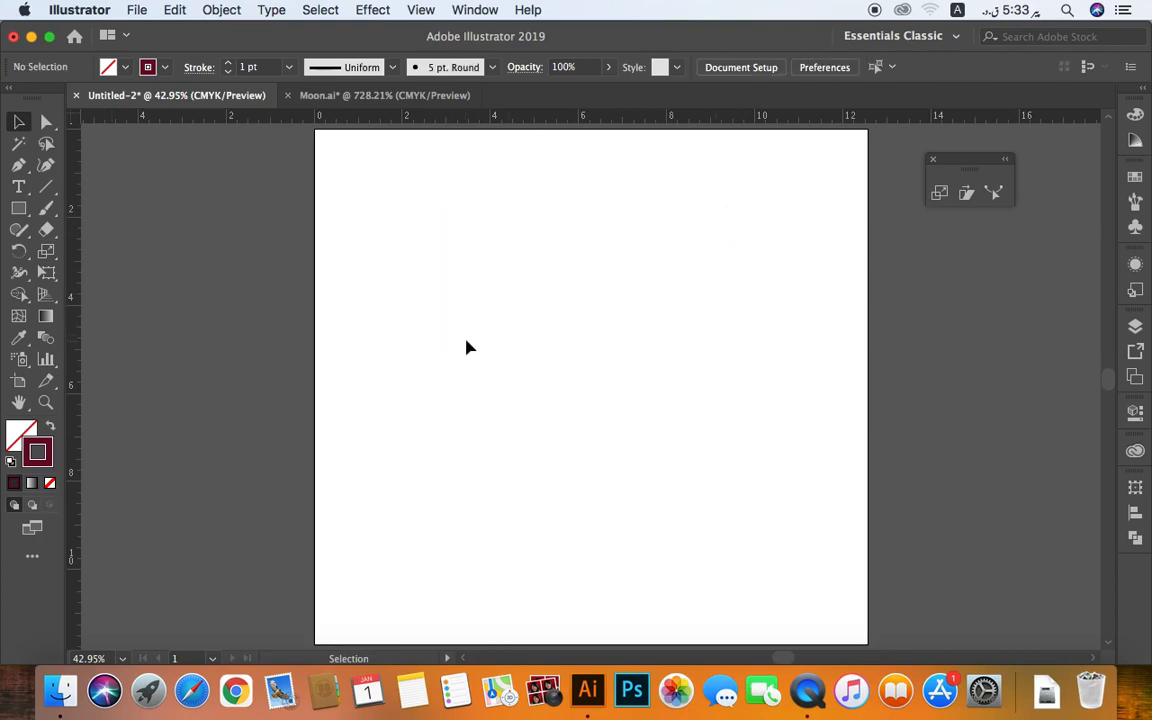
# Step: Draw a wide rectangle across the middle of the artboard and select its two left anchor points
pyautogui.press('m')
pyautogui.moveTo(458, 300); pyautogui.dragTo(769, 427)
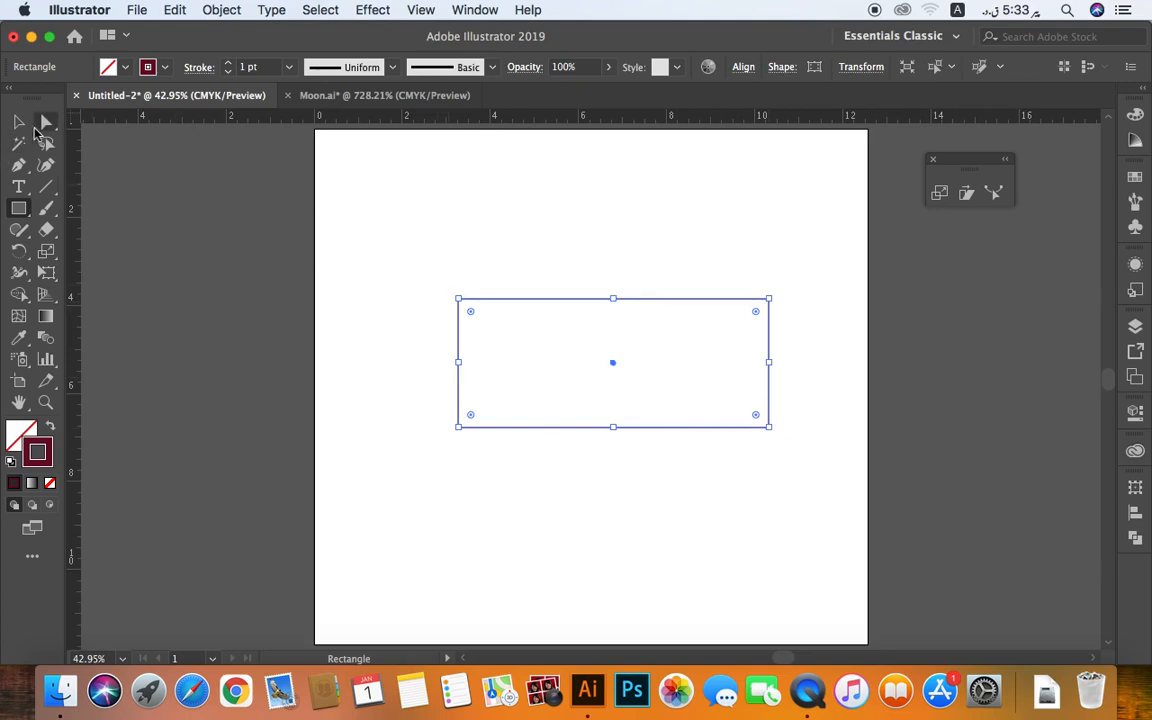
pyautogui.click(45, 121)
pyautogui.moveTo(432, 264); pyautogui.dragTo(488, 470)
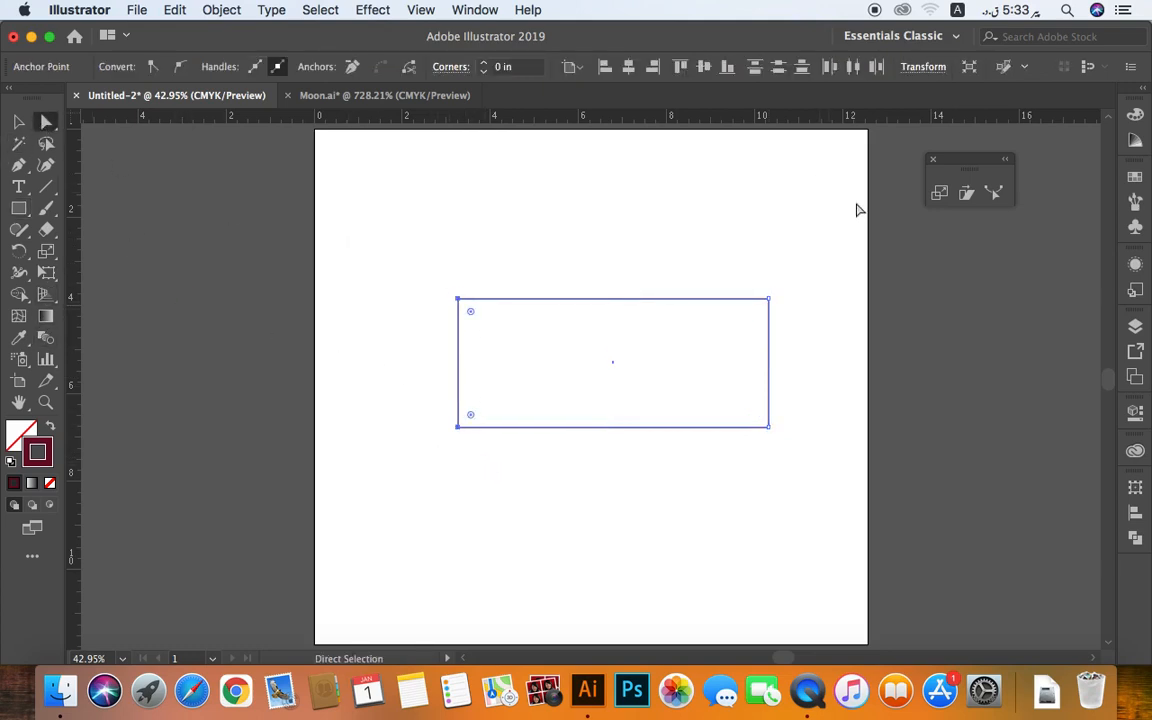
# Step: Scale the two left anchor points apart vertically to form a trapezoid, and delete the shape
pyautogui.click(940, 195)
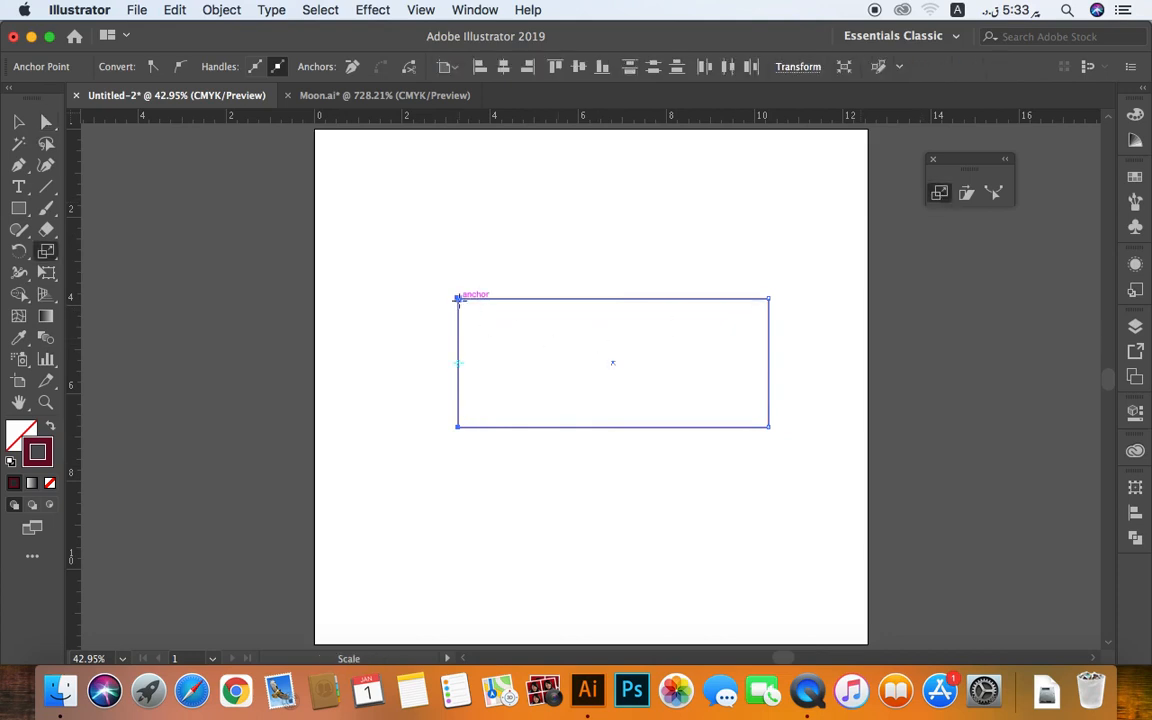
pyautogui.moveTo(457, 298); pyautogui.dragTo(513, 230)
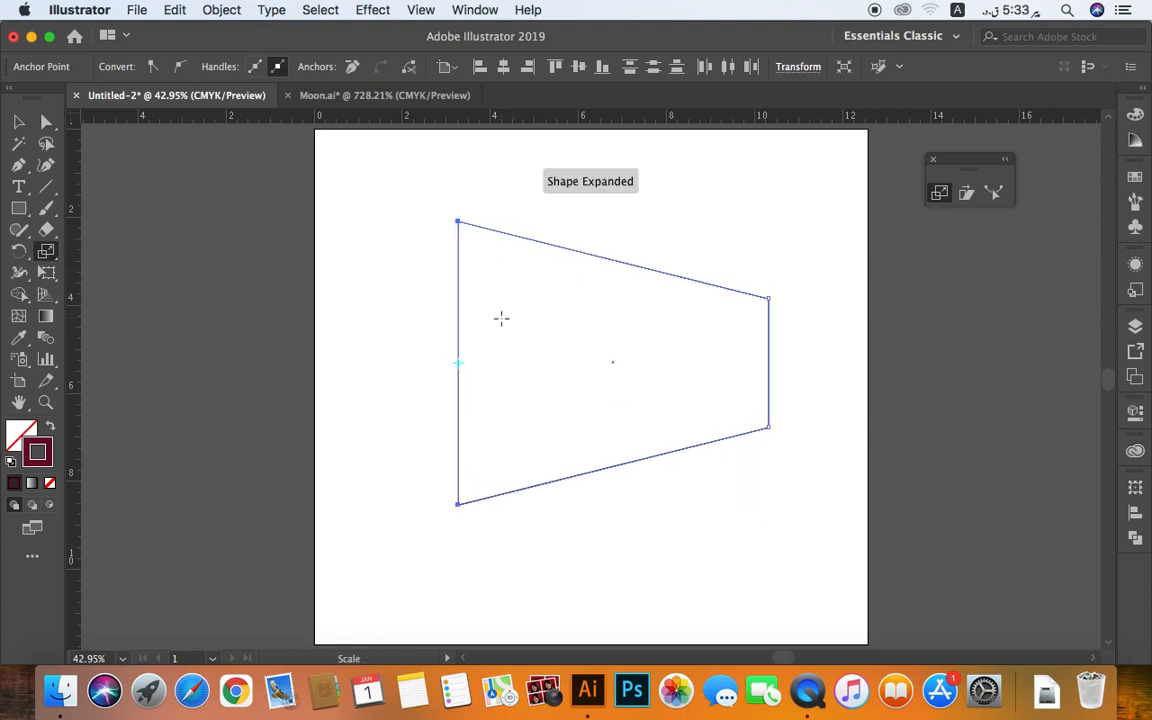
pyautogui.press('Delete')
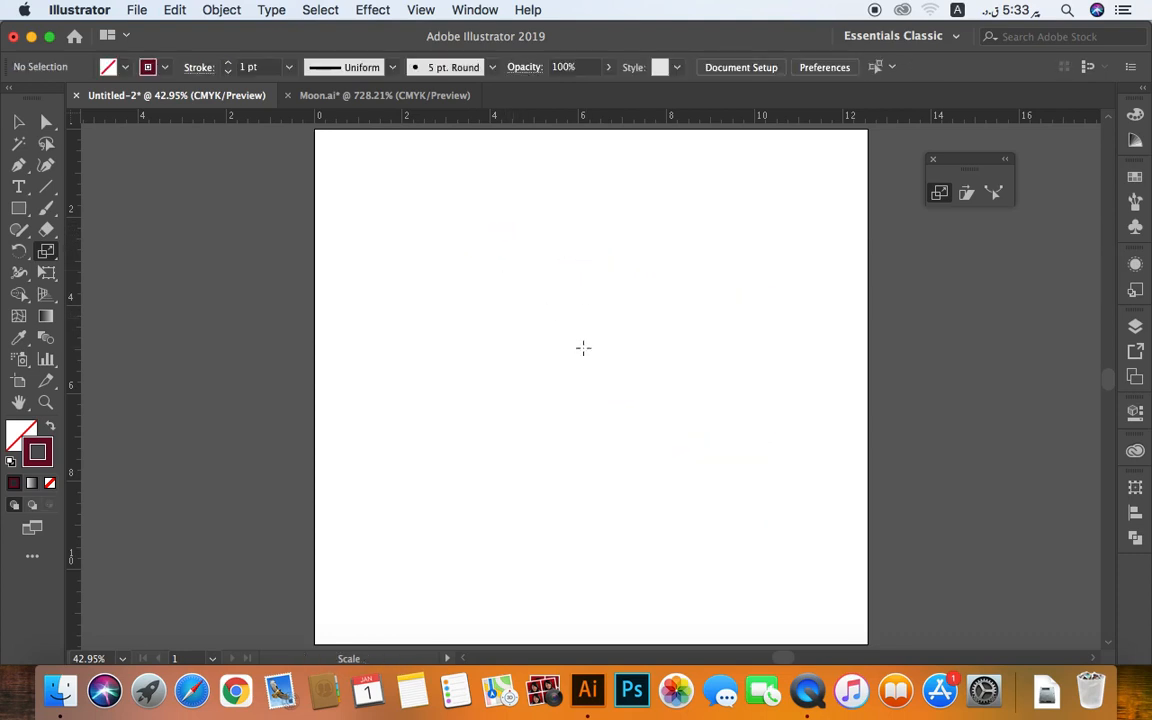
# Step: Draw a tall rectangle about 2.37 by 5.51 in and a wide rectangle about 7.88 in across overlapping its middle
pyautogui.click(18, 208)
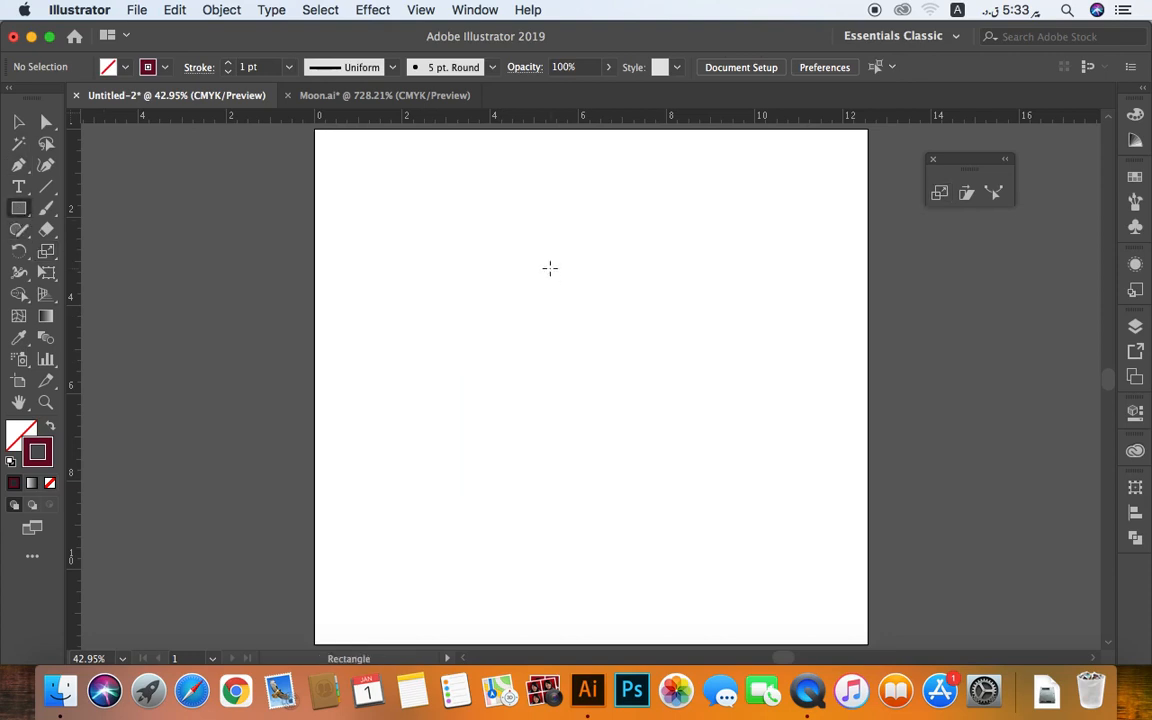
pyautogui.moveTo(536, 241)
pyautogui.mouseDown()
pyautogui.moveTo(607, 463)
pyautogui.moveTo(641, 484)
pyautogui.mouseUp()
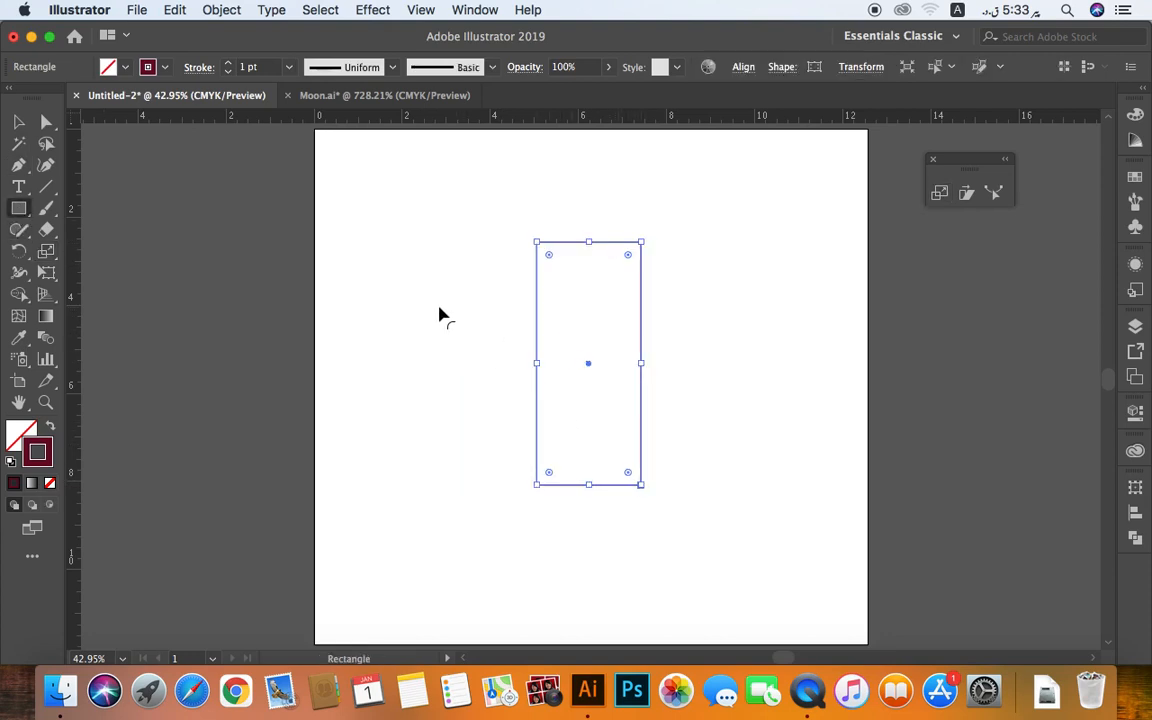
pyautogui.click(400, 326)
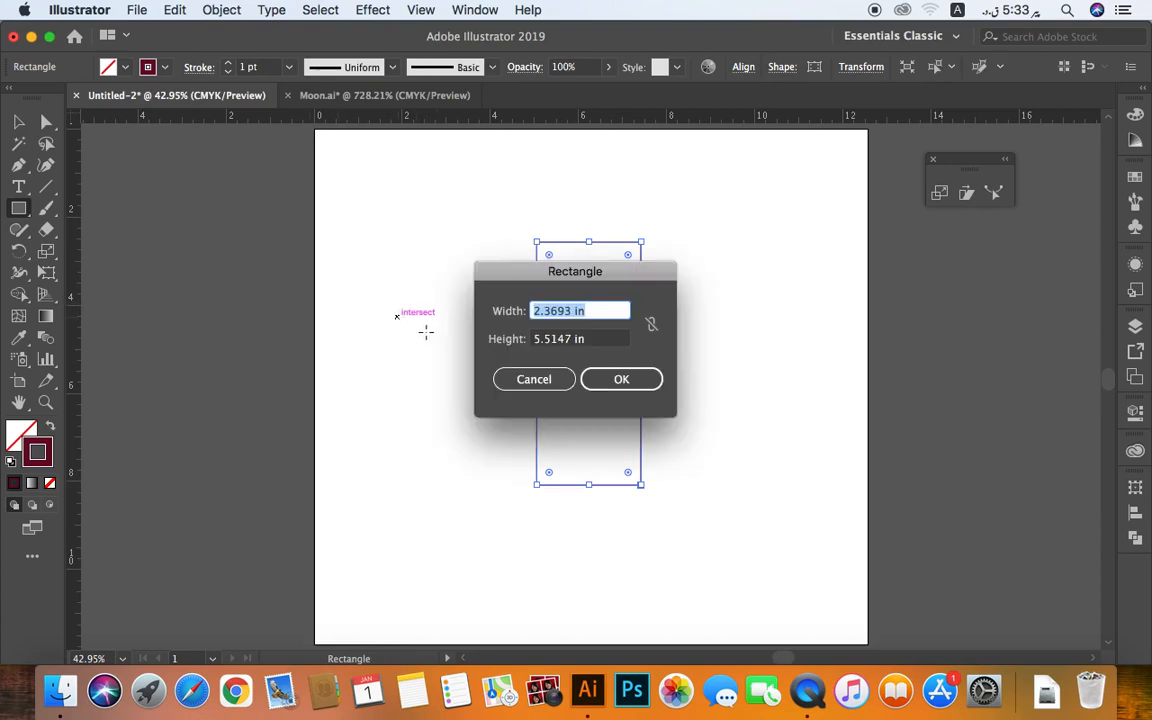
pyautogui.click(520, 378)
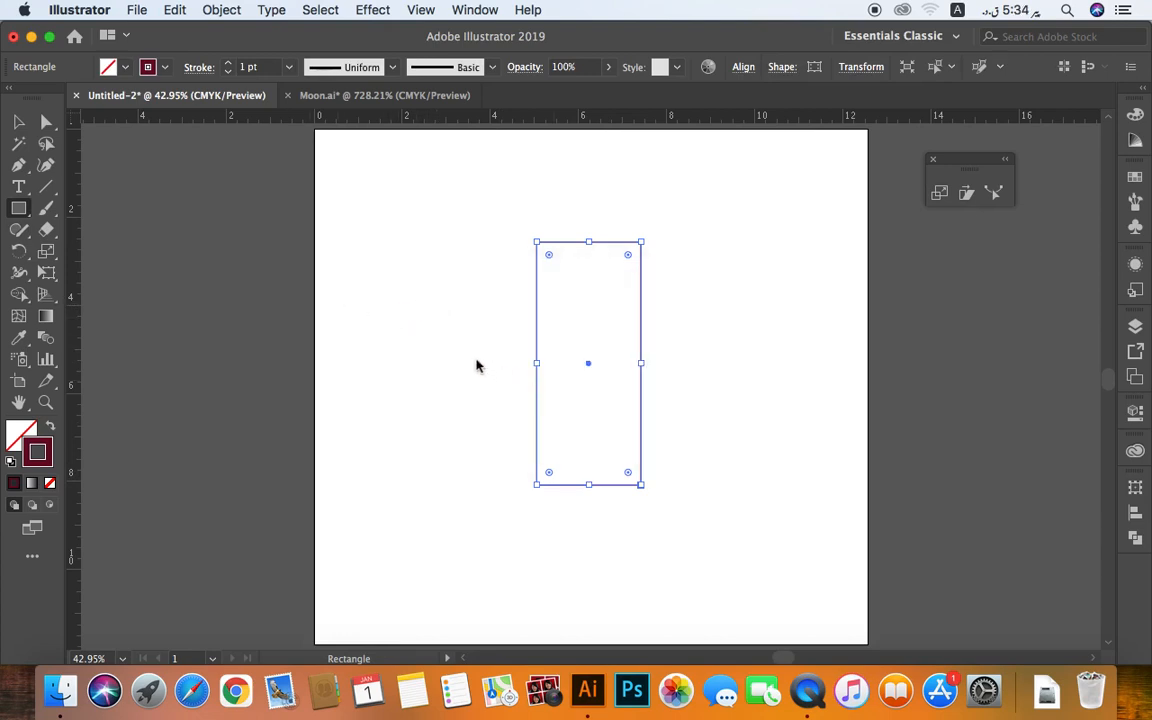
pyautogui.click(380, 321)
pyautogui.write('m')
pyautogui.press('Escape')
pyautogui.moveTo(411, 317); pyautogui.dragTo(759, 417)
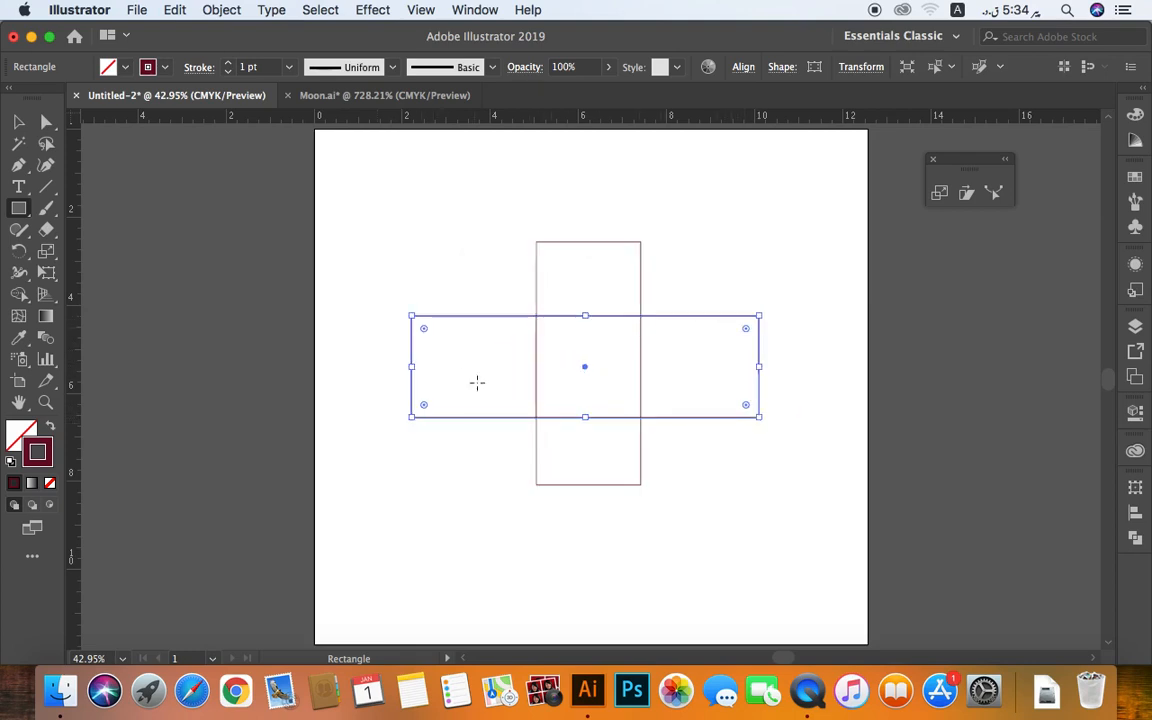
# Step: Select both crossing rectangles and unite them into a single cross shape with Pathfinder
pyautogui.press('v')
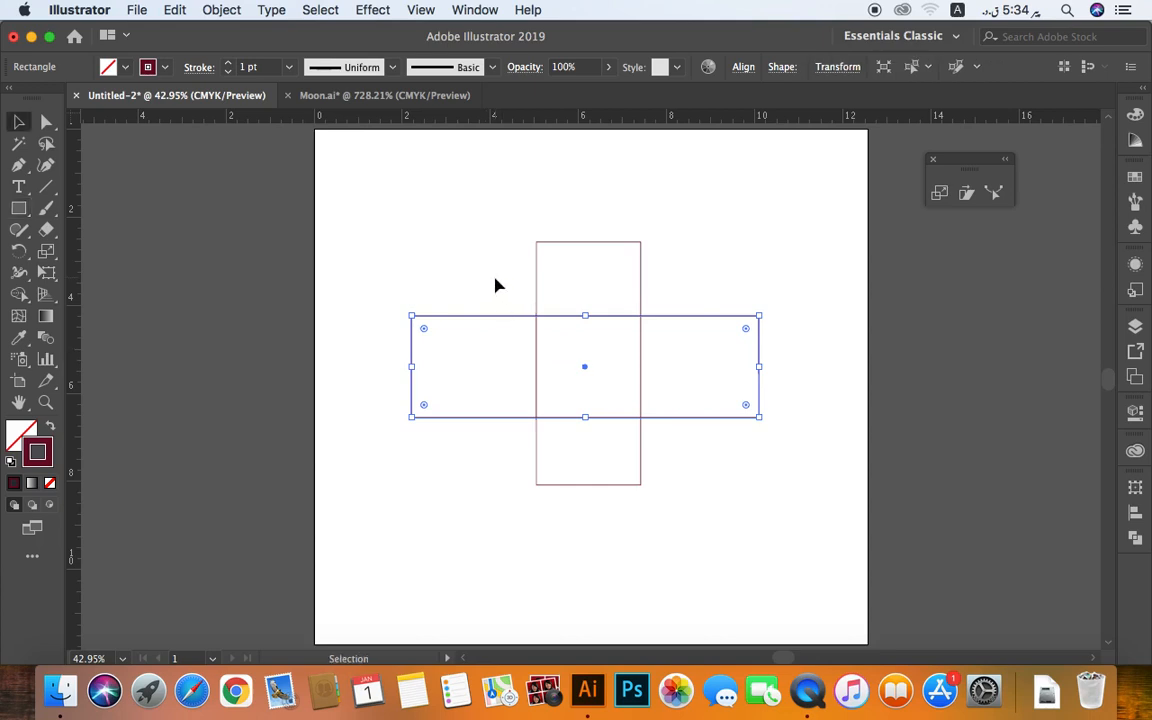
pyautogui.moveTo(497, 286); pyautogui.dragTo(715, 440)
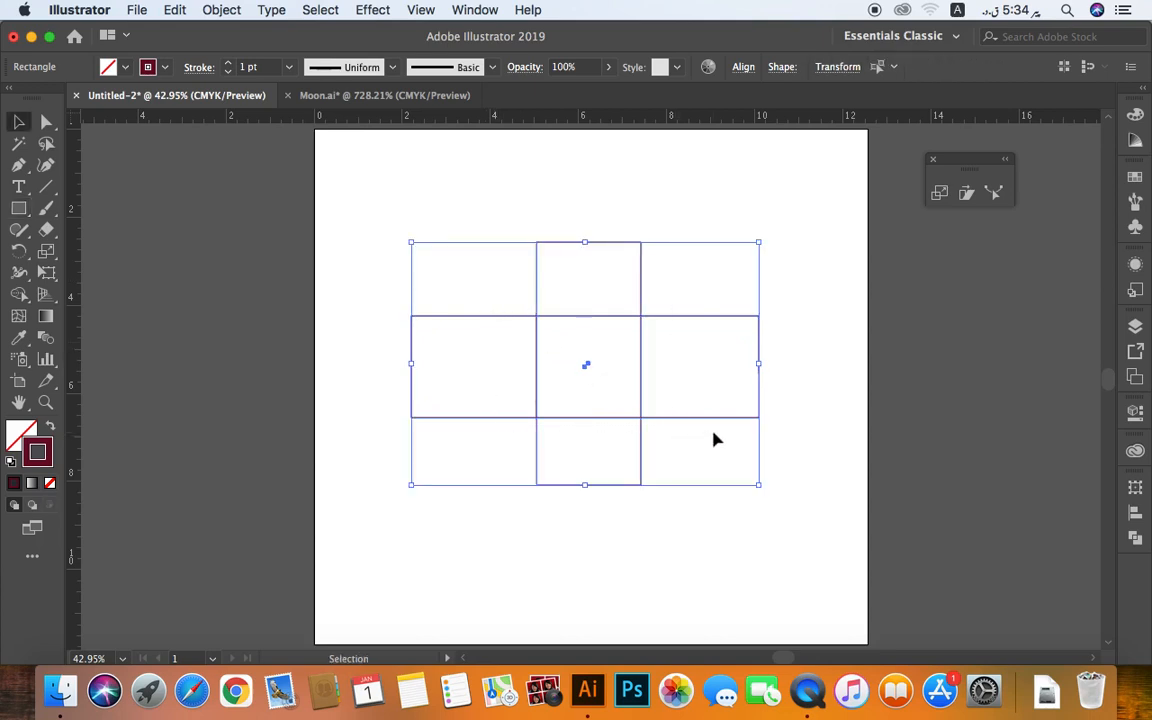
pyautogui.click(1135, 487)
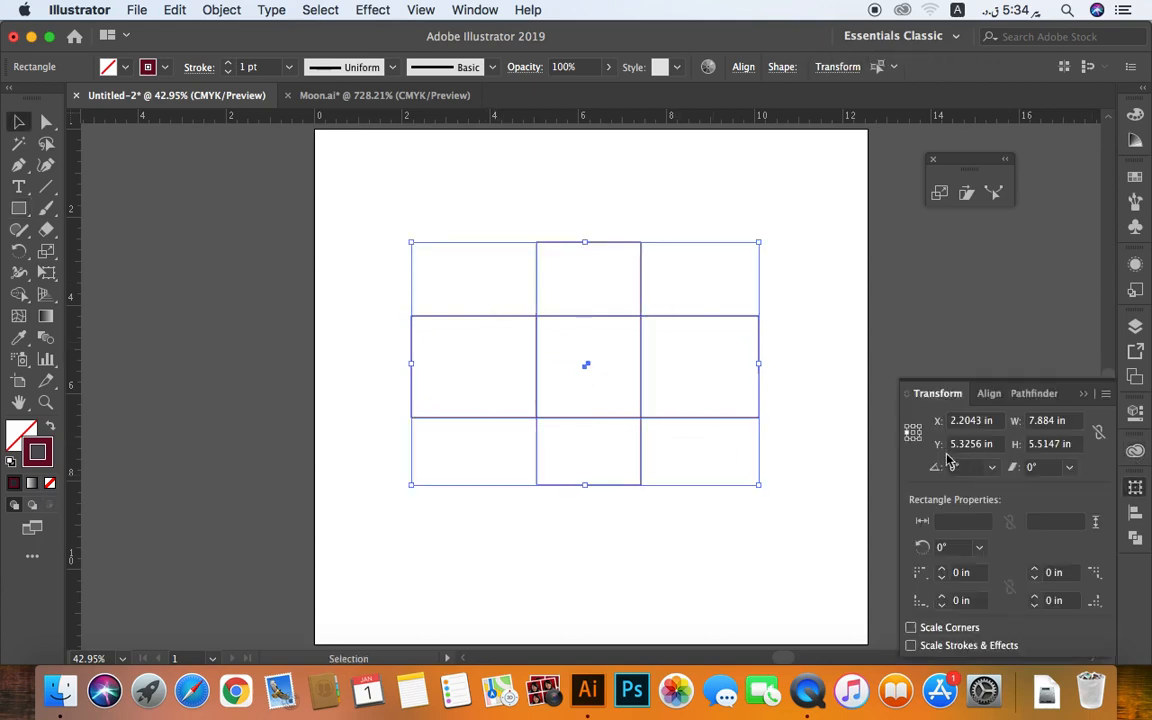
pyautogui.click(1030, 394)
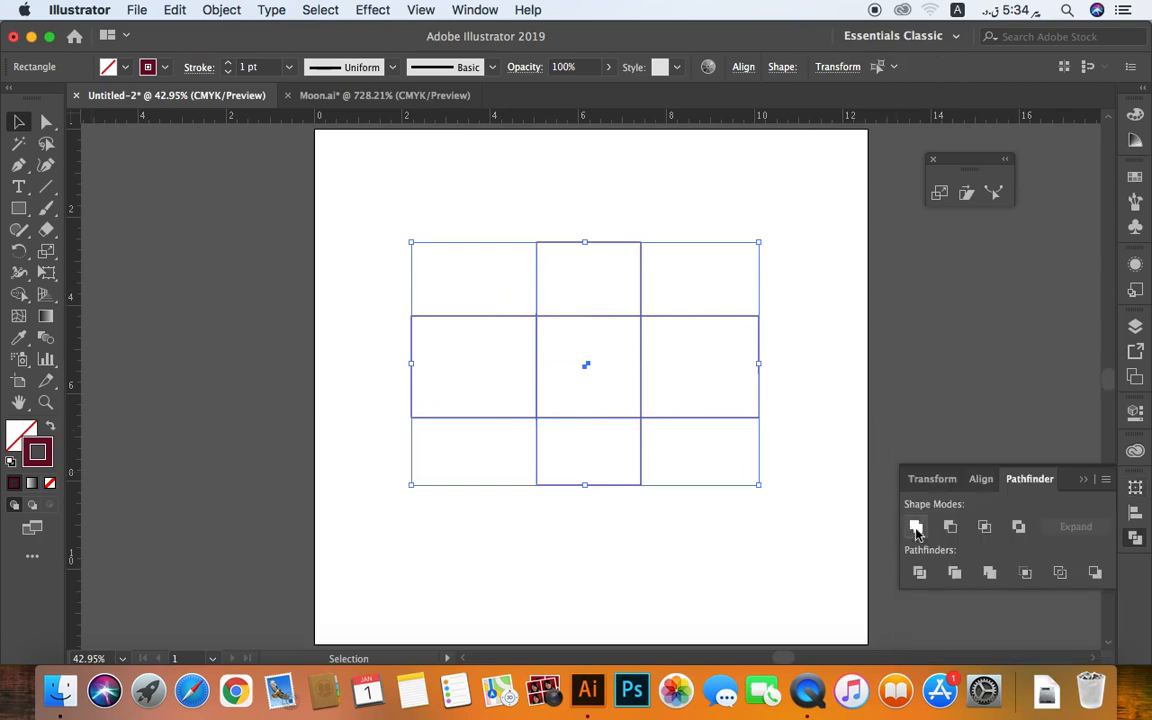
pyautogui.click(916, 526)
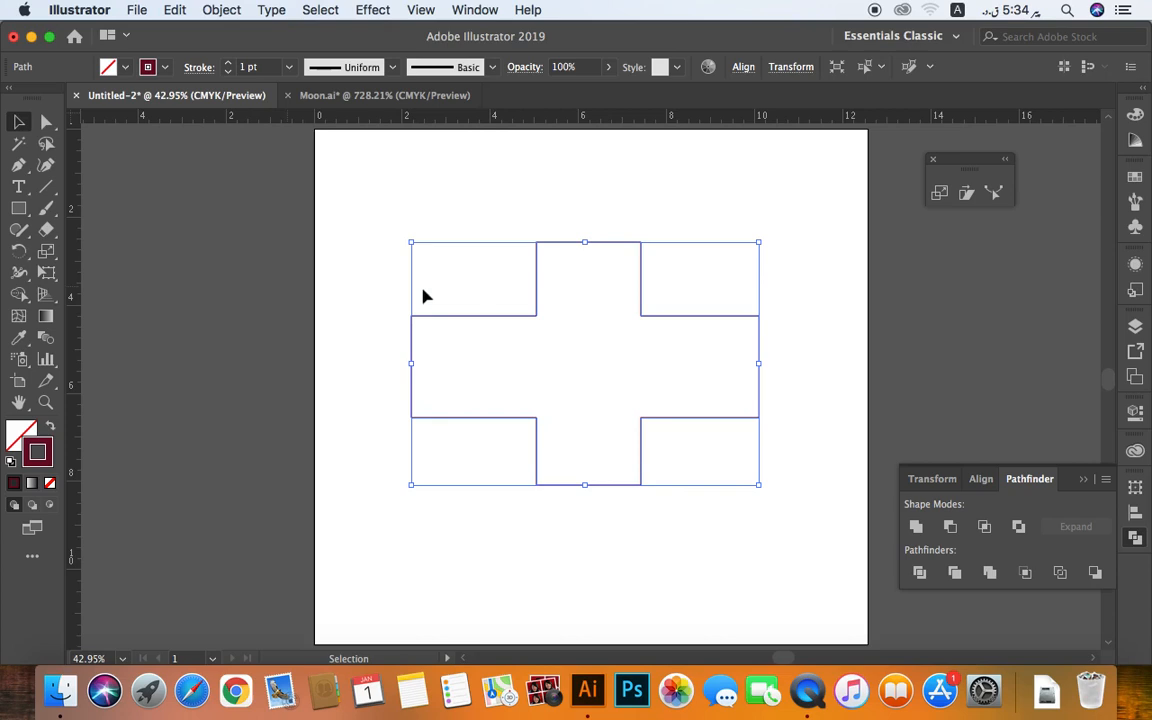
pyautogui.click(481, 293)
# Step: Scale the cross's two upper inner anchor points toward each other horizontally to taper the upper arm at its base
pyautogui.click(46, 121)
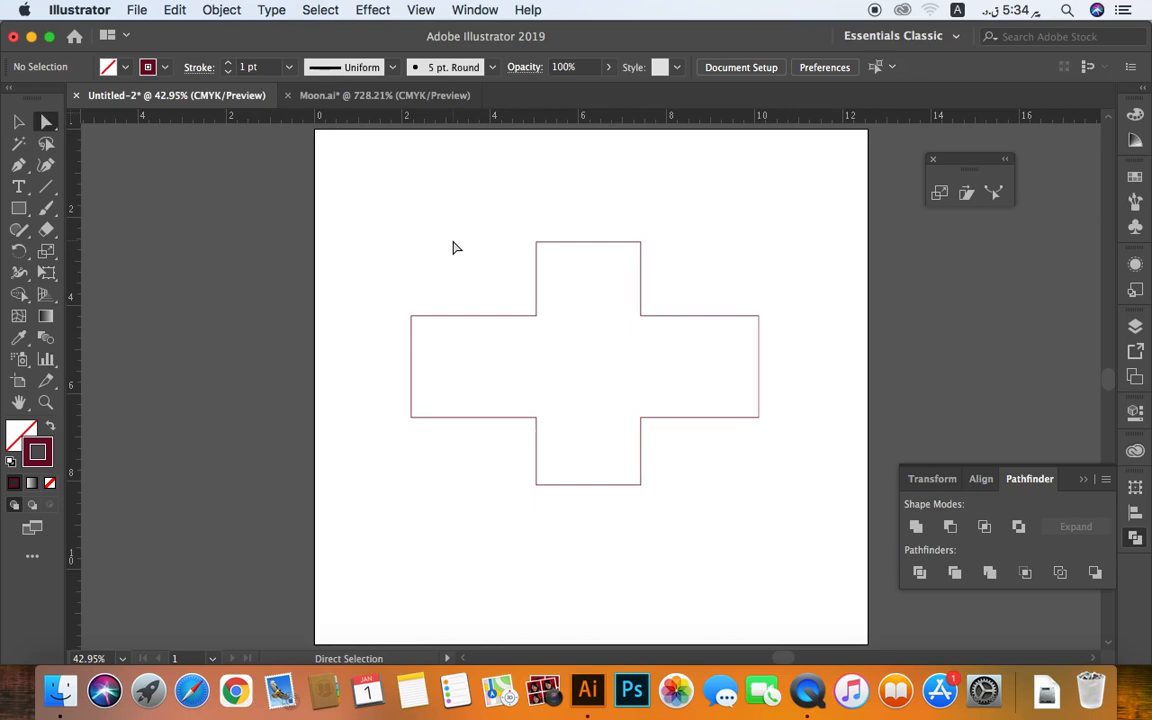
pyautogui.moveTo(503, 294); pyautogui.dragTo(690, 355)
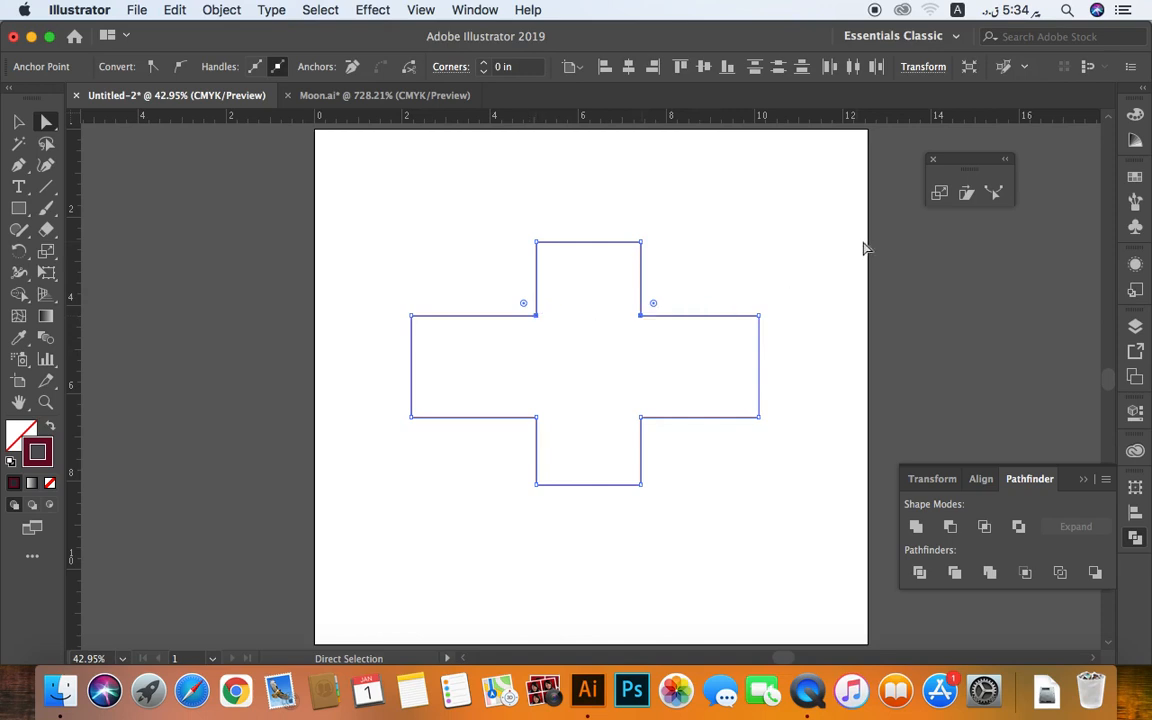
pyautogui.click(939, 193)
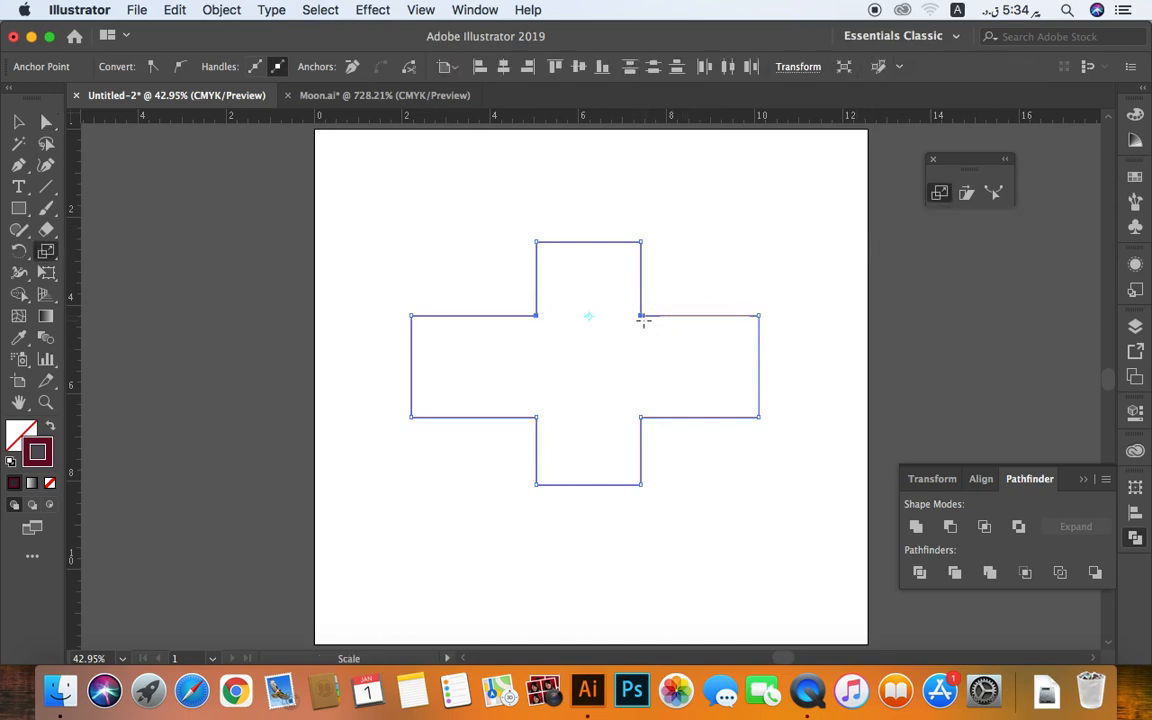
pyautogui.moveTo(640, 315); pyautogui.dragTo(617, 332)
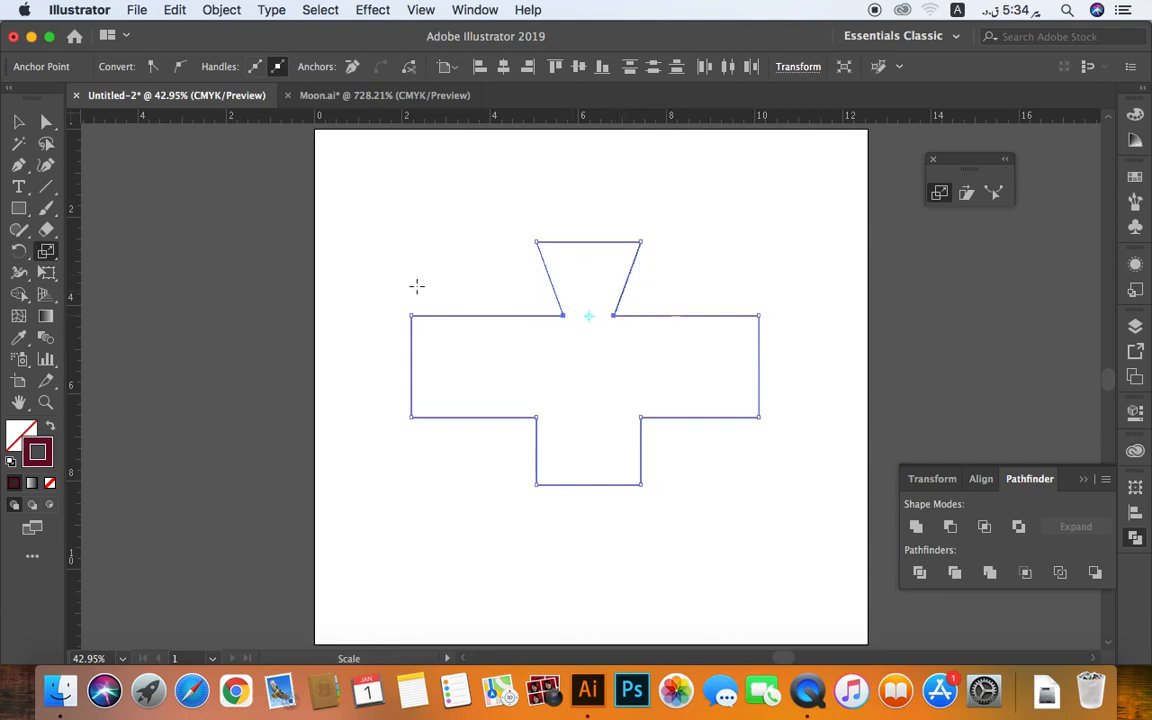
pyautogui.click(46, 121)
pyautogui.click(590, 408)
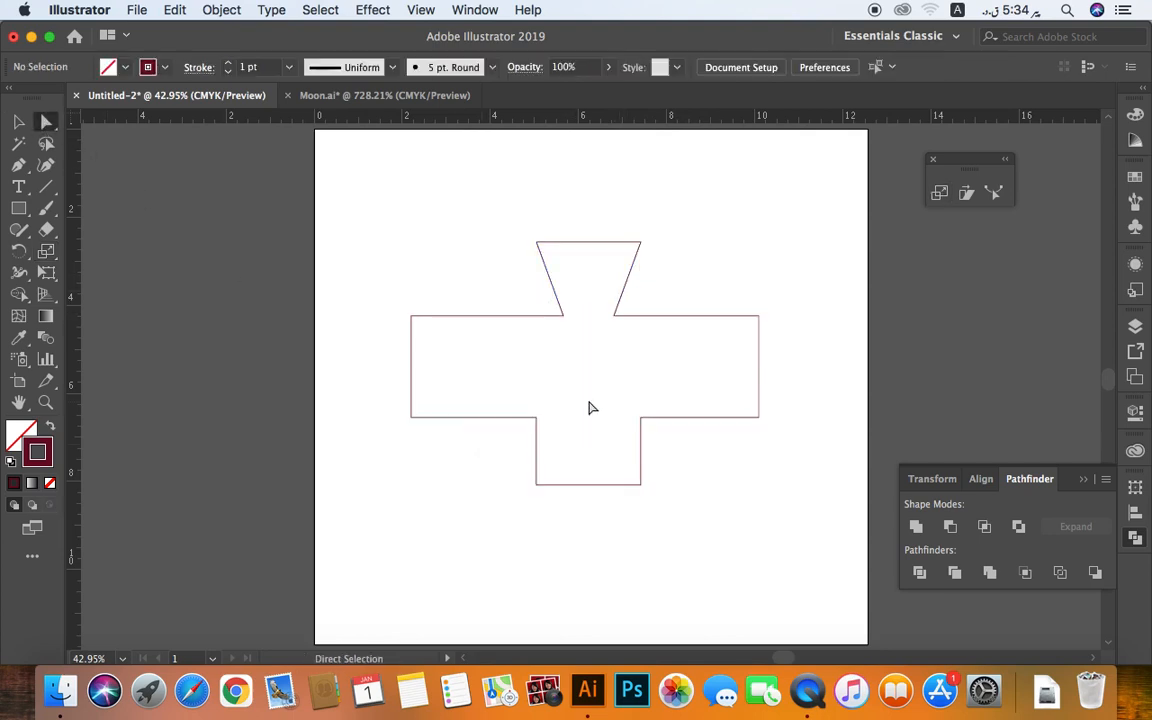
# Step: Scale the cross's lower-left inner anchor point and the right arm's lower outer anchor point apart horizontally
pyautogui.moveTo(500, 445); pyautogui.dragTo(652, 387)
pyautogui.click(569, 450)
pyautogui.moveTo(516, 433); pyautogui.dragTo(550, 409)
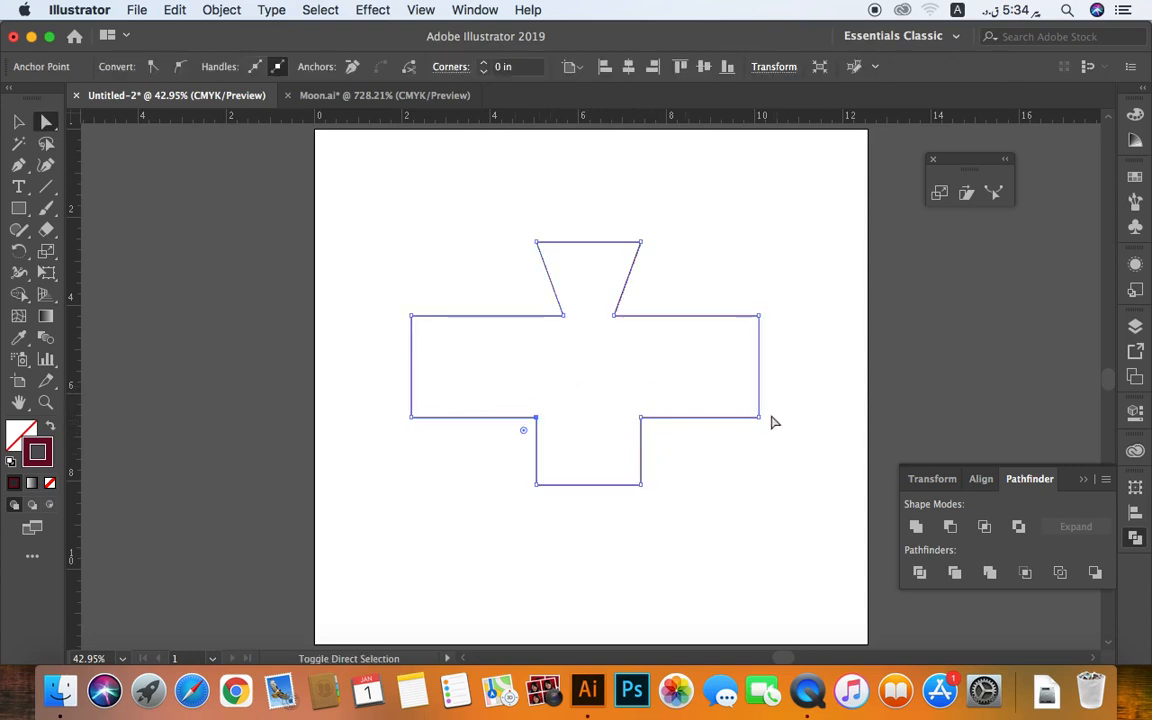
pyautogui.moveTo(776, 405)
pyautogui.mouseDown()
pyautogui.moveTo(746, 440)
pyautogui.moveTo(764, 424)
pyautogui.mouseUp()
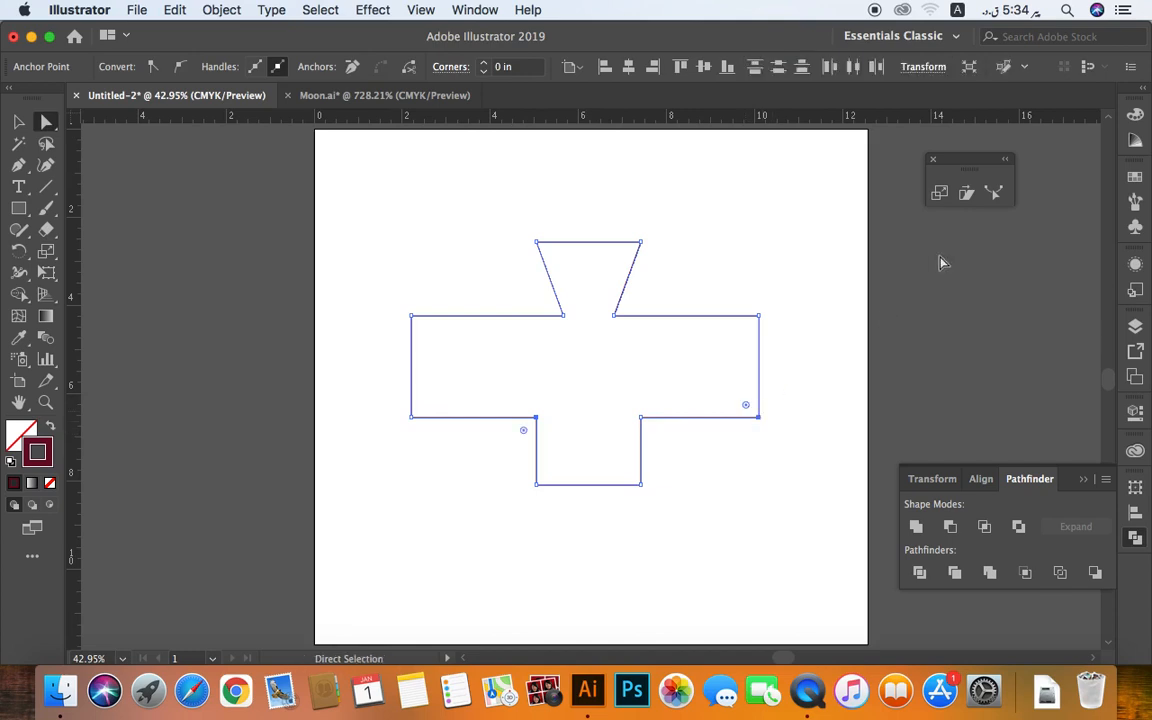
pyautogui.click(944, 199)
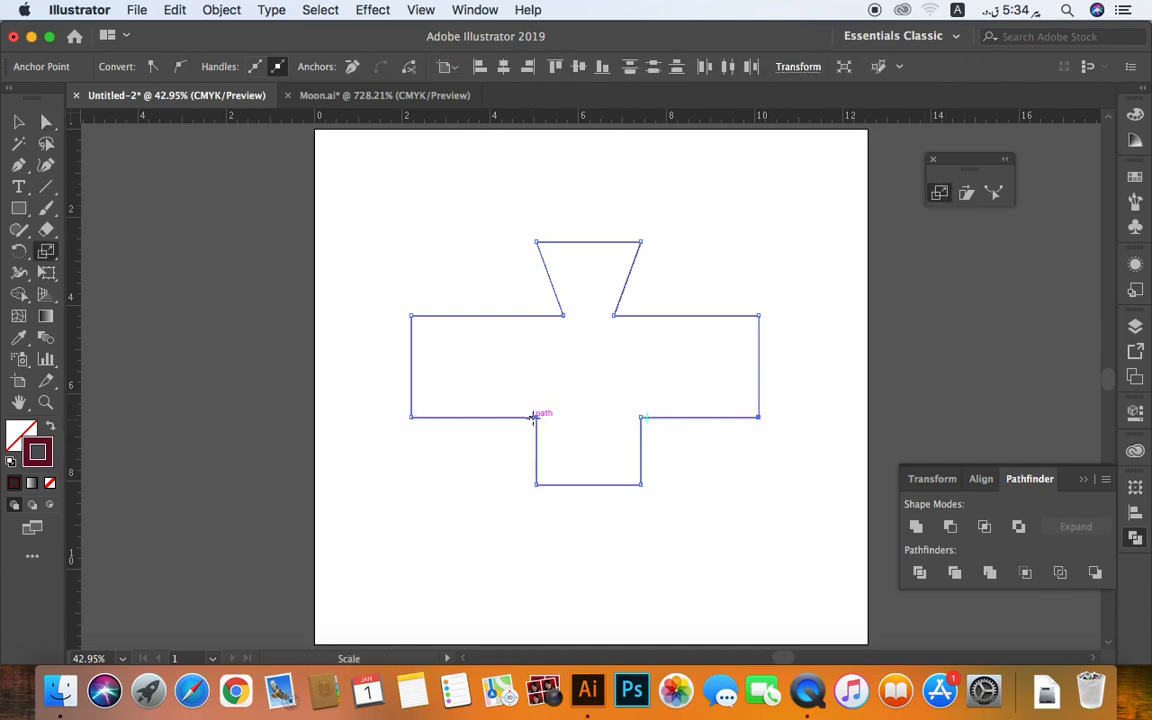
pyautogui.moveTo(536, 416); pyautogui.dragTo(497, 420)
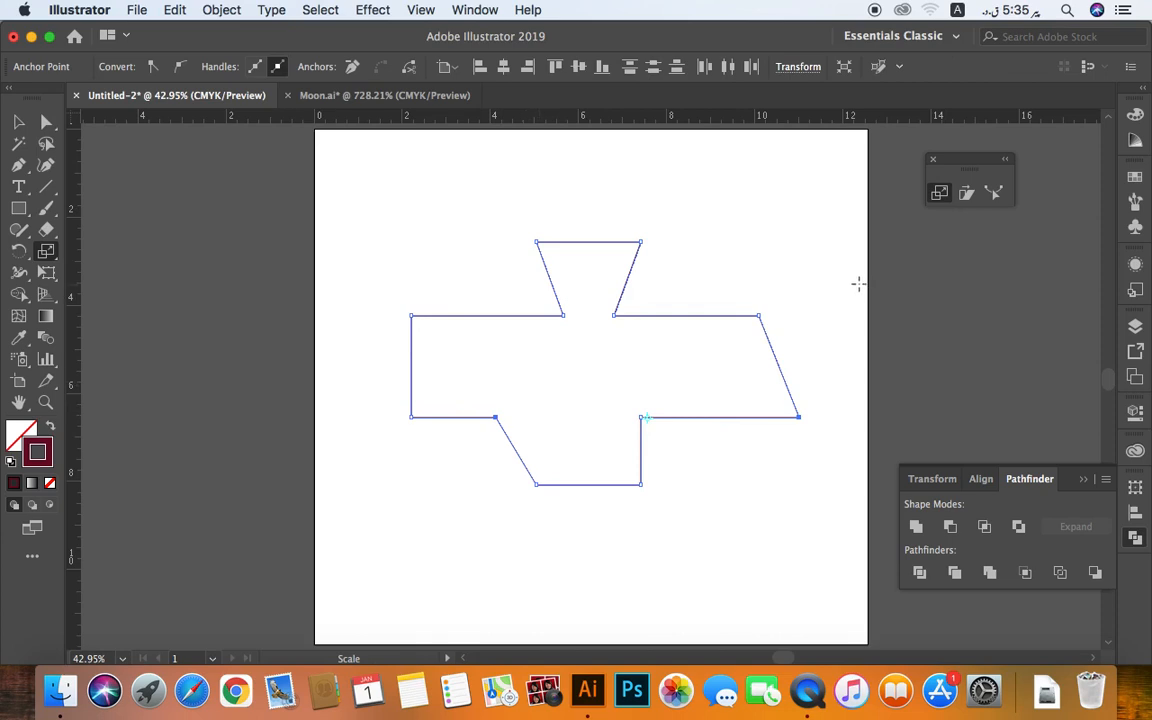
# Step: Select the whole distorted cross shape and delete it from the artboard
pyautogui.click(18, 121)
pyautogui.moveTo(566, 291); pyautogui.dragTo(514, 355)
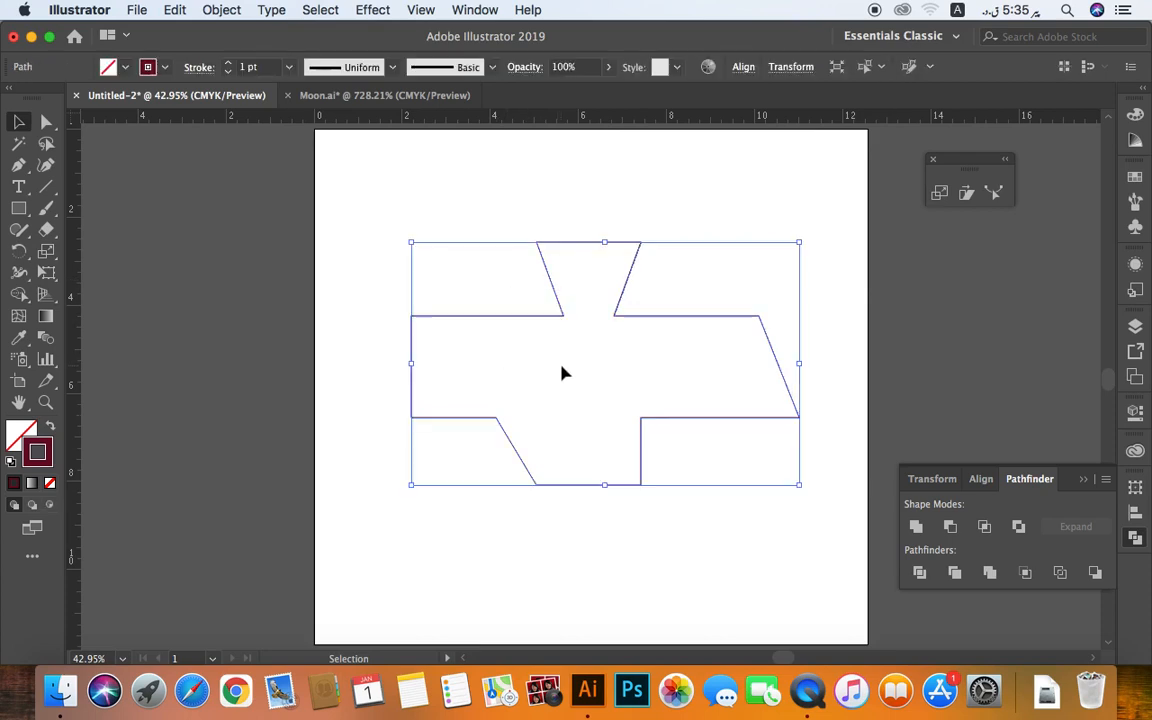
pyautogui.press('Delete')
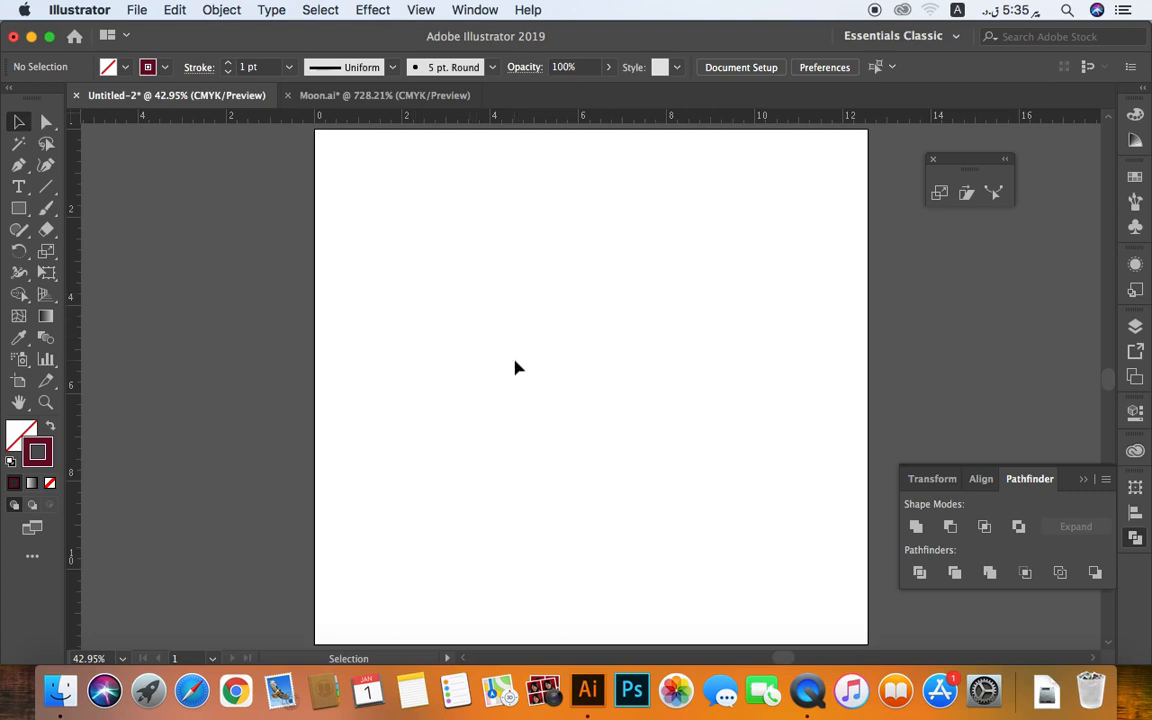
# Step: Add the point text "3D" in the upper part of the artboard and enlarge it proportionally
pyautogui.press('t')
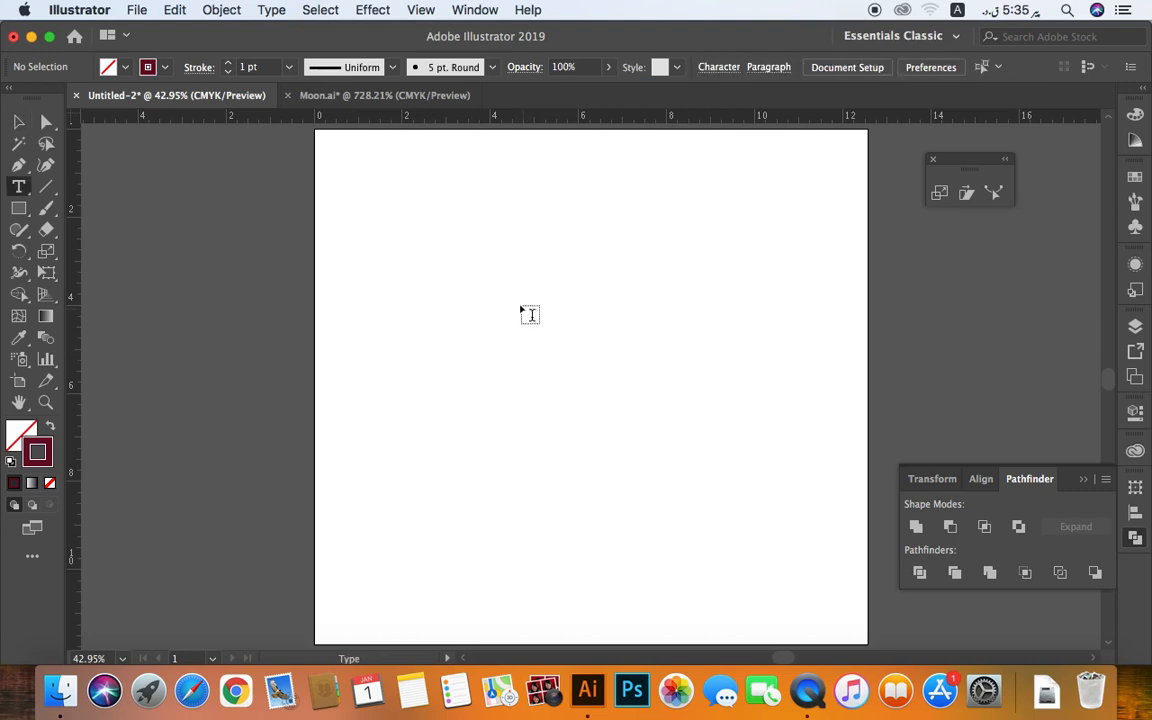
pyautogui.click(519, 303)
pyautogui.press('BackSpace')
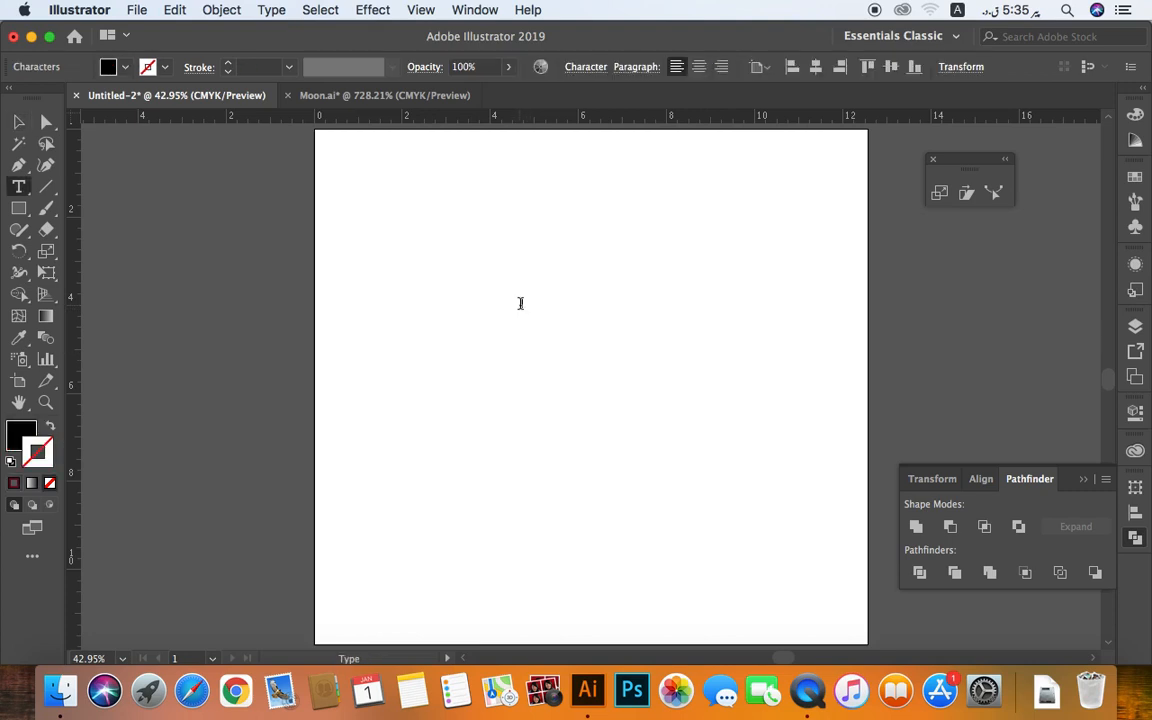
pyautogui.click(18, 121)
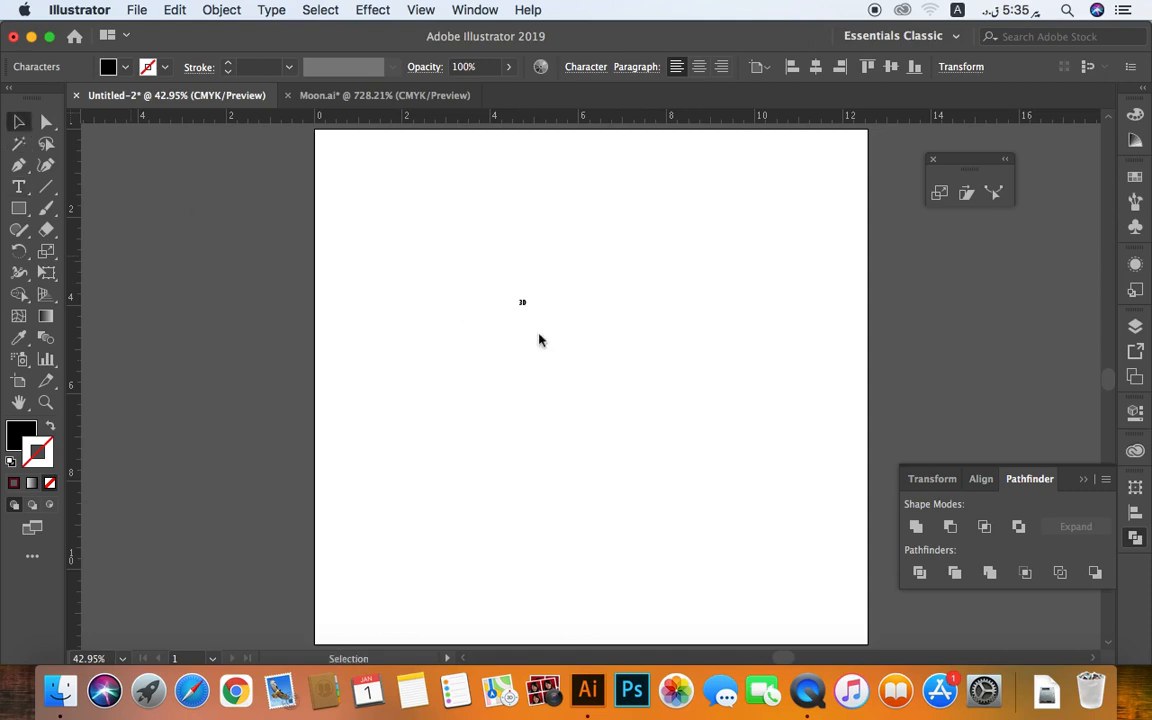
pyautogui.click(524, 306)
pyautogui.moveTo(530, 312); pyautogui.dragTo(552, 321)
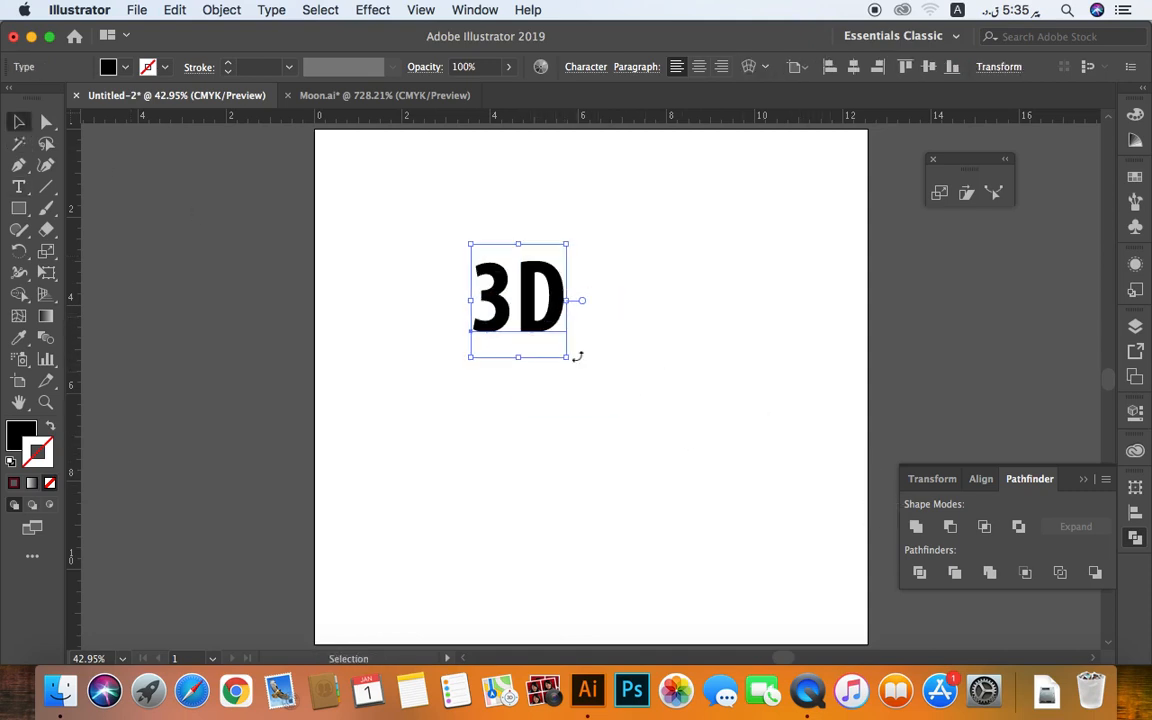
# Step: Fill the 3D text with red DB0909 and deselect it
pyautogui.doubleClick(22, 433)
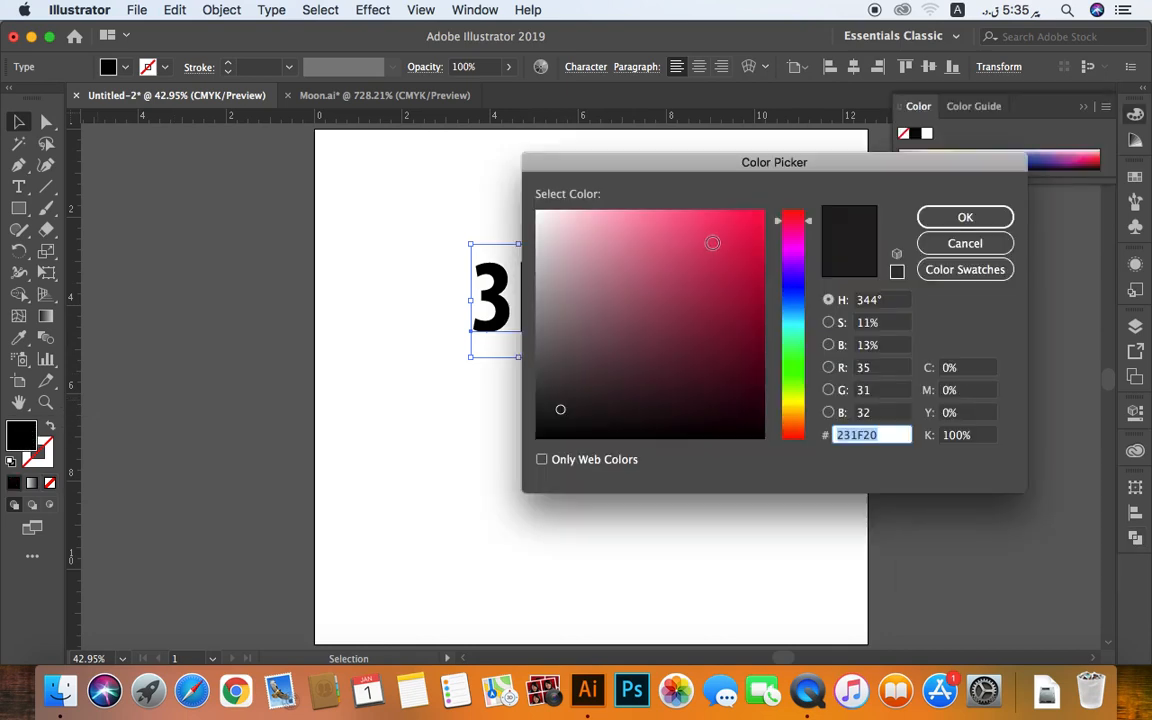
pyautogui.click(697, 222)
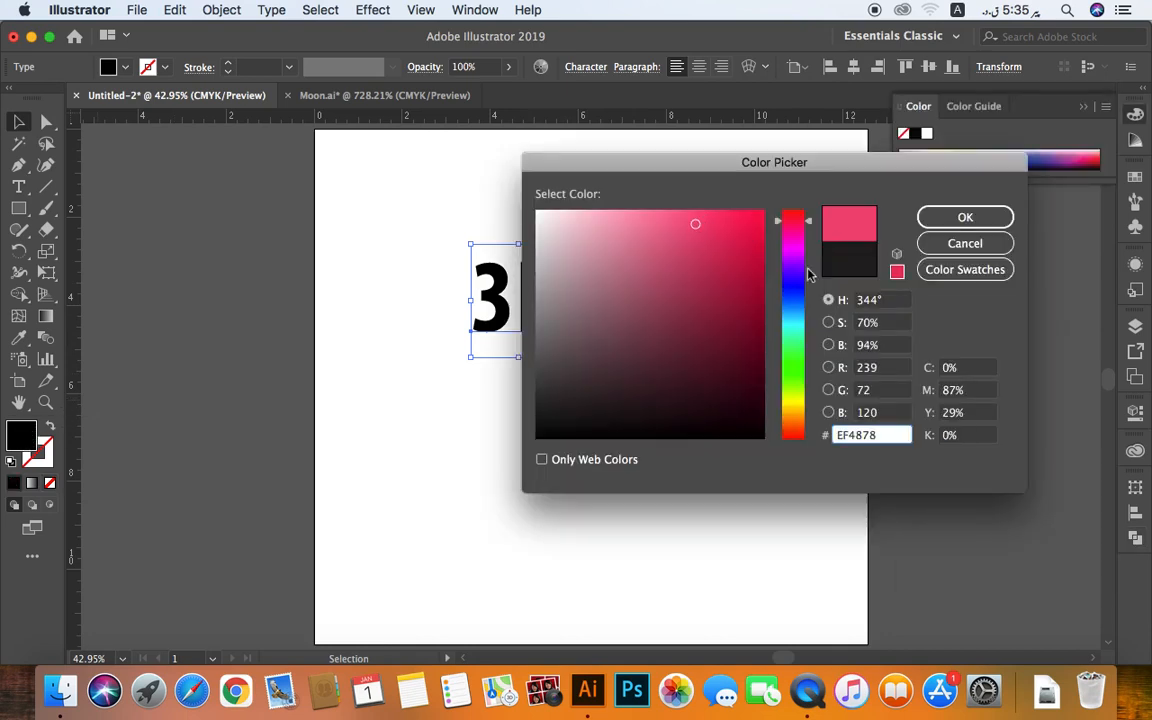
pyautogui.click(755, 242)
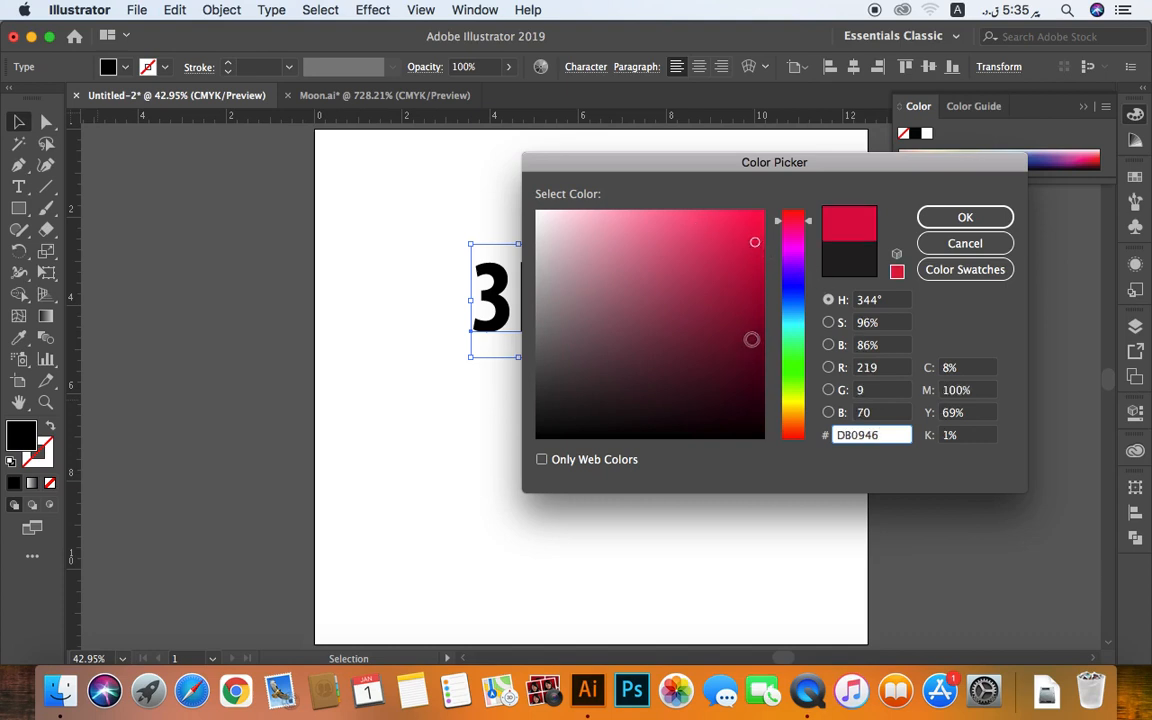
pyautogui.moveTo(798, 220); pyautogui.dragTo(799, 210)
pyautogui.click(965, 217)
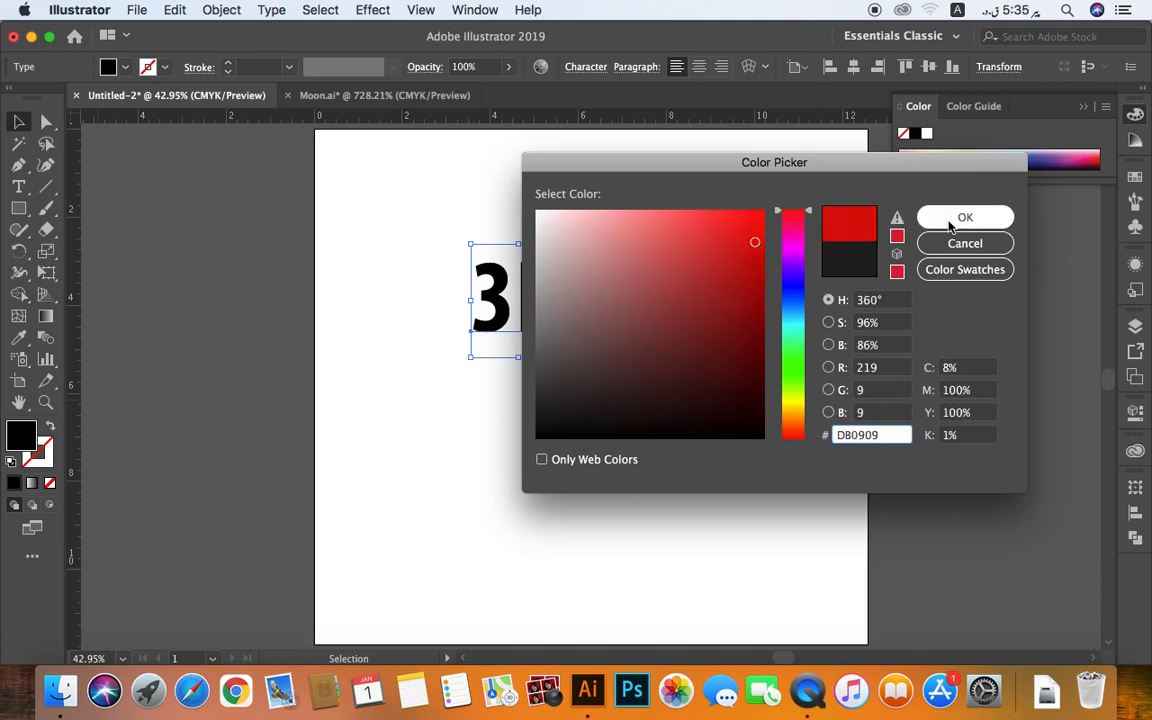
pyautogui.click(404, 377)
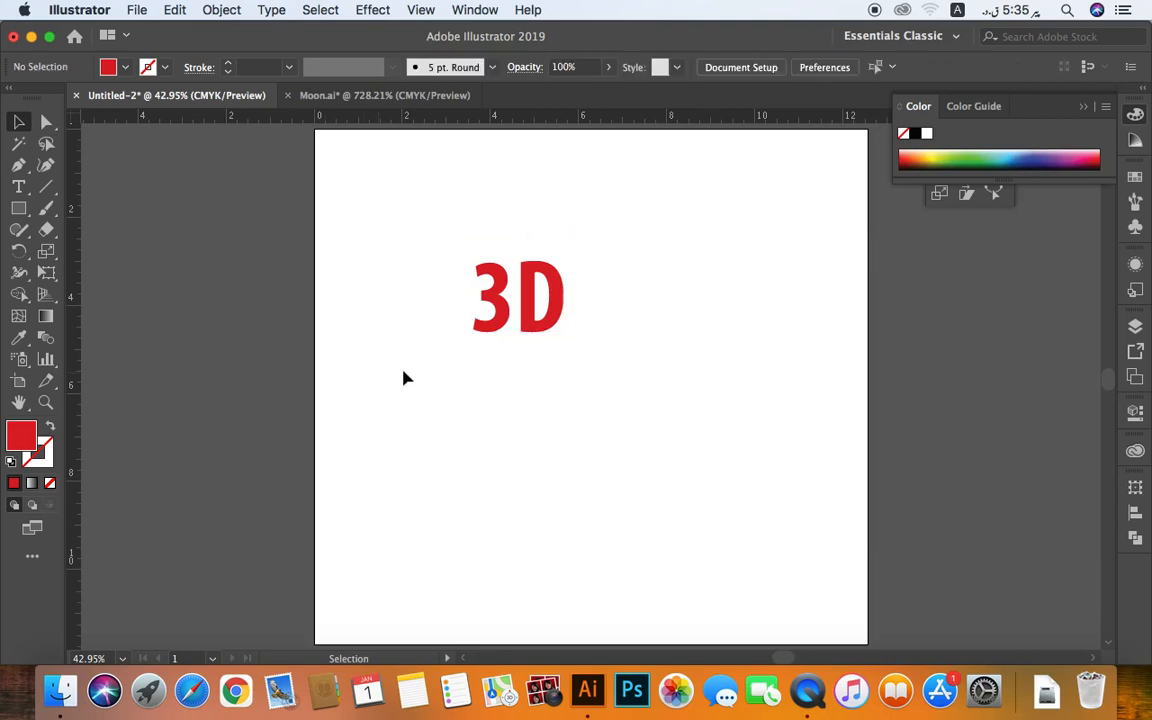
# Step: Draw a square about 4.6 in wide over the 3D text and fill it with light red EF7D7D
pyautogui.click(18, 208)
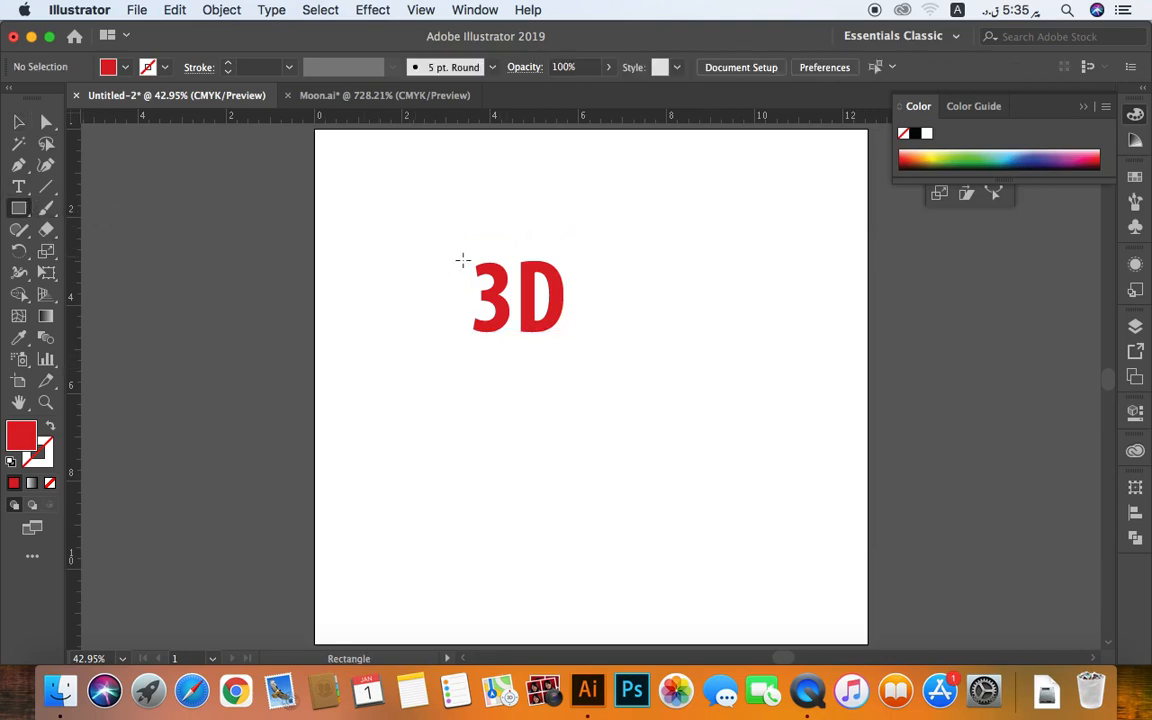
pyautogui.moveTo(443, 242); pyautogui.dragTo(646, 407)
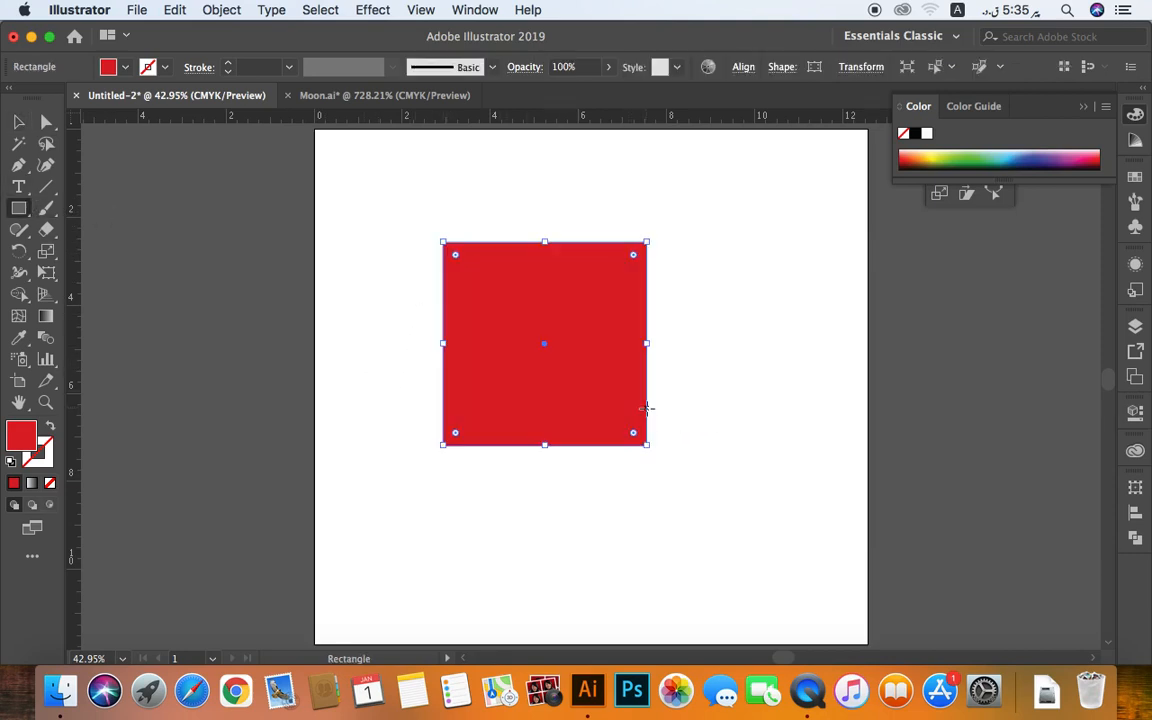
pyautogui.press('v')
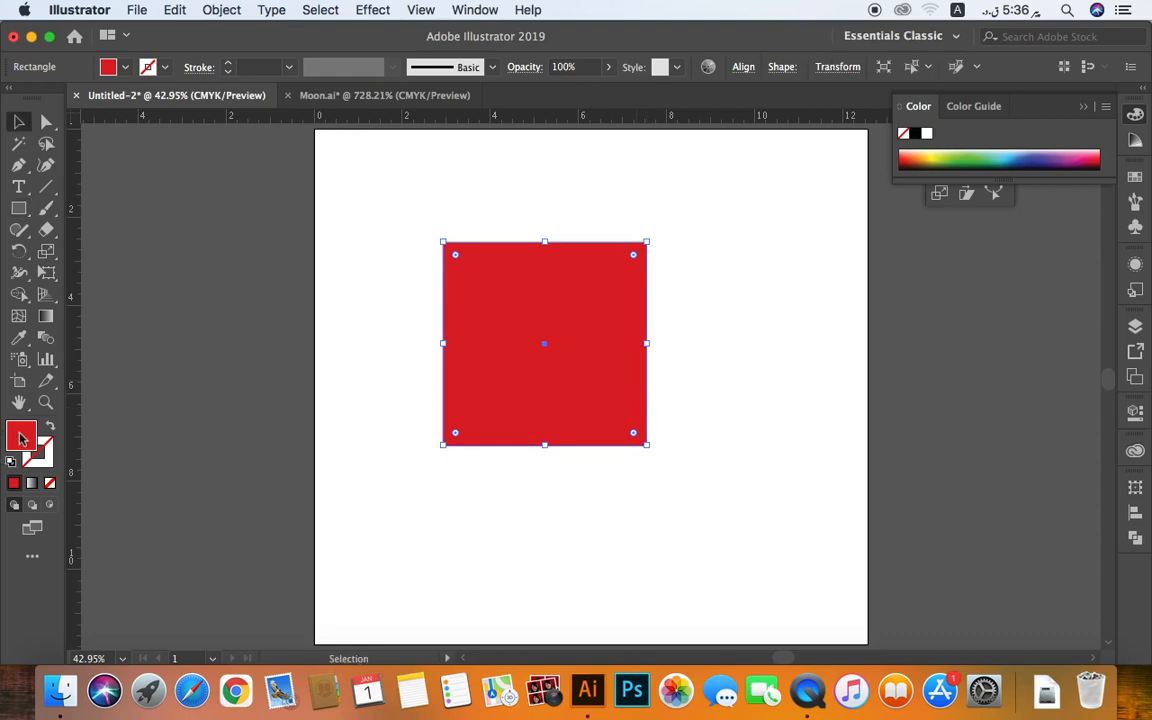
pyautogui.click(645, 223)
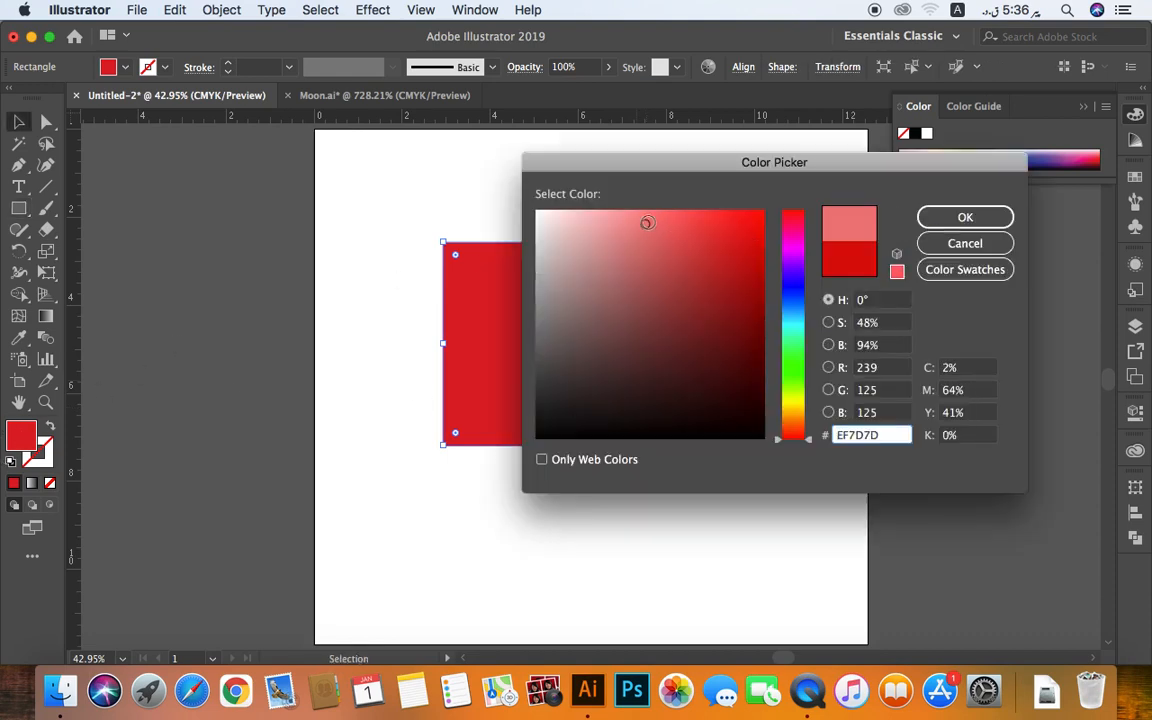
pyautogui.press('Return')
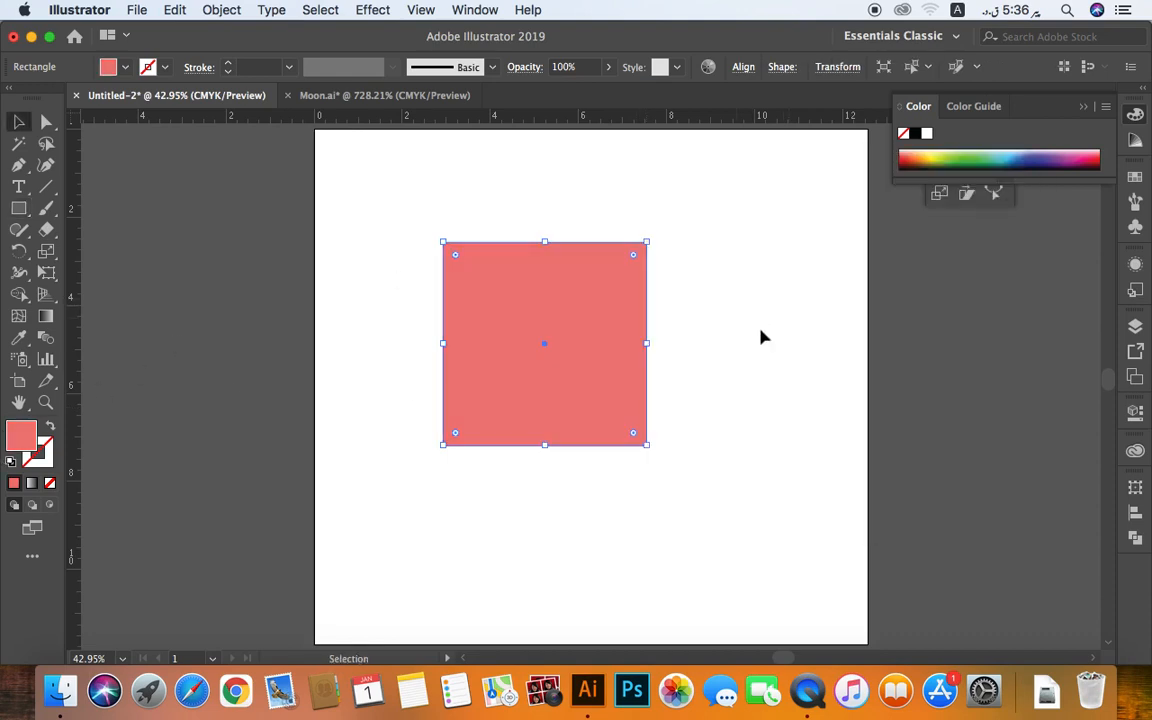
# Step: Move the 3D text off the artboard to its left, and place the square in the artboard's upper middle
pyautogui.moveTo(522, 376); pyautogui.dragTo(726, 387)
pyautogui.moveTo(529, 314); pyautogui.dragTo(250, 362)
pyautogui.moveTo(729, 377); pyautogui.dragTo(530, 350)
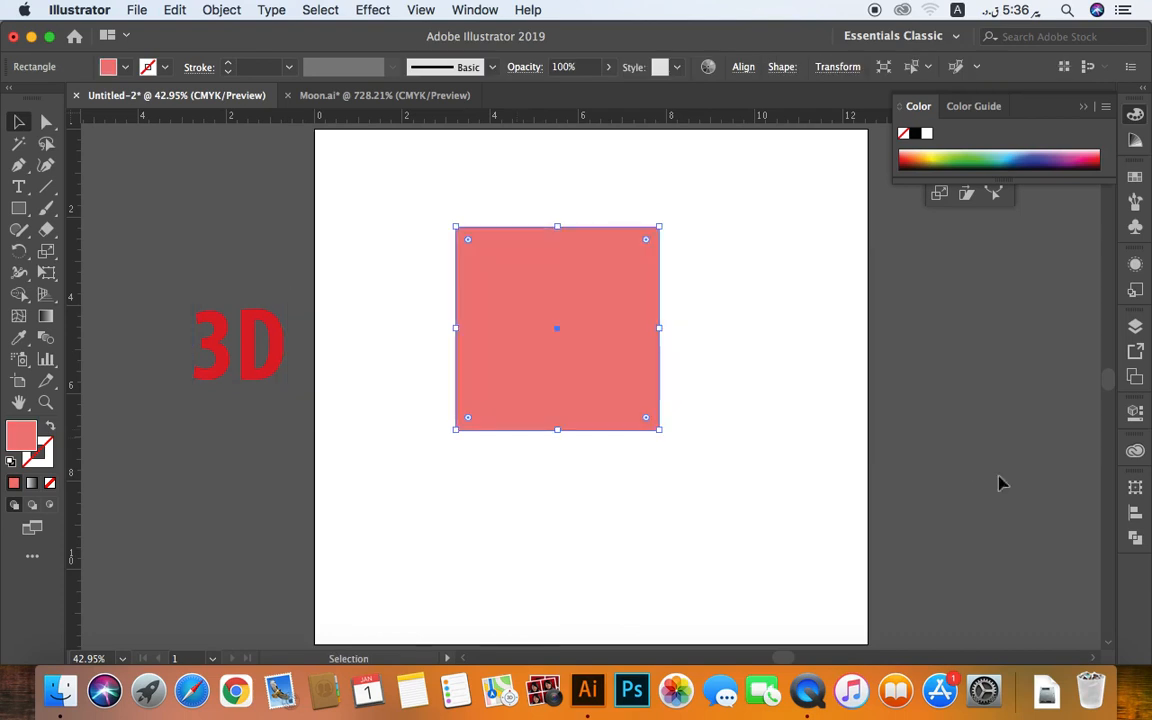
# Step: Set the square's width and height to 5 in each
pyautogui.hotkey('shift', 'F8')
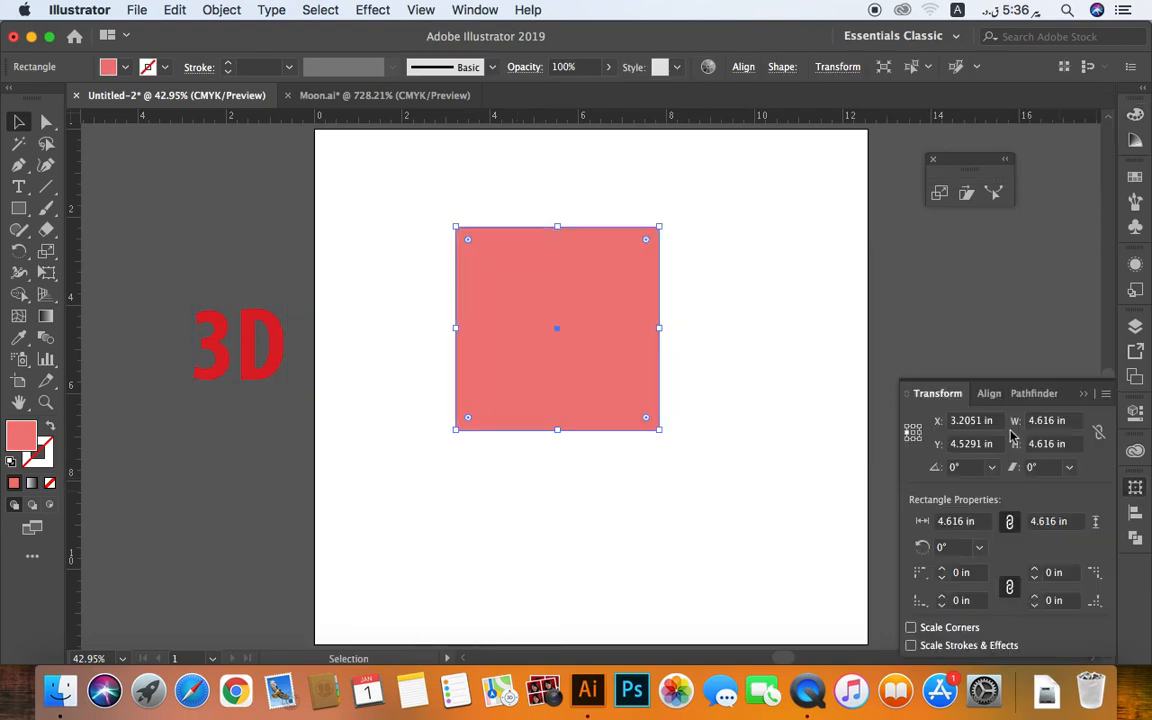
pyautogui.click(1010, 428)
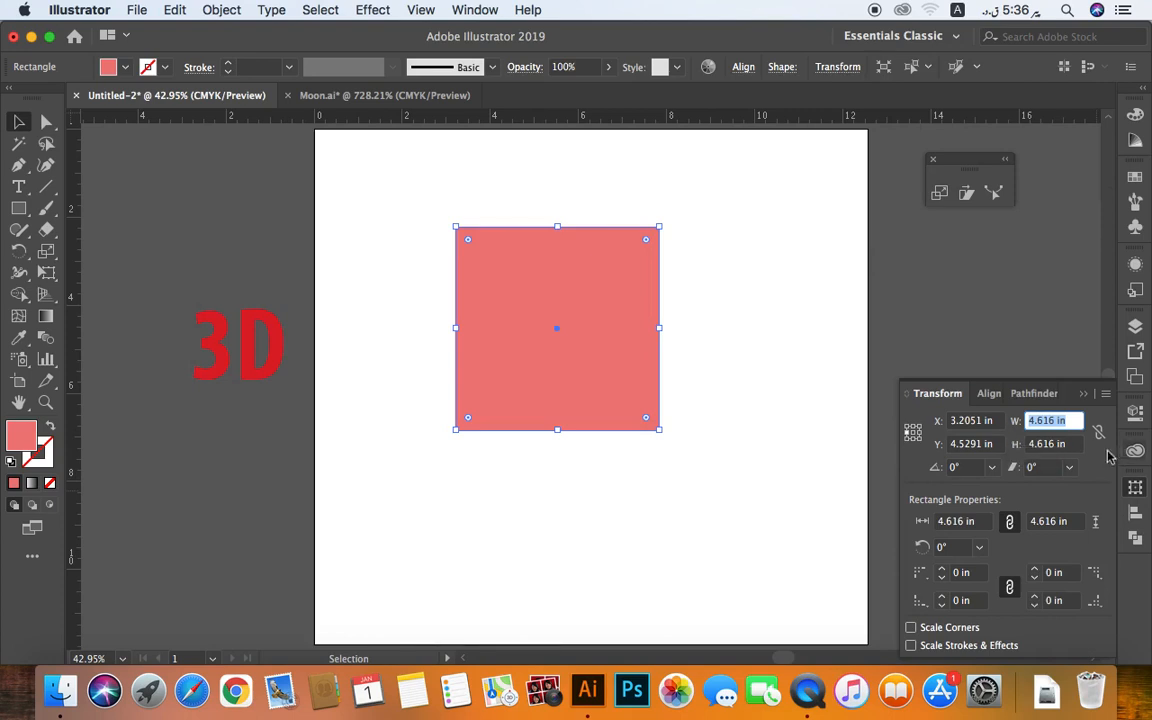
pyautogui.write('5')
pyautogui.click(1038, 450)
pyautogui.write('5')
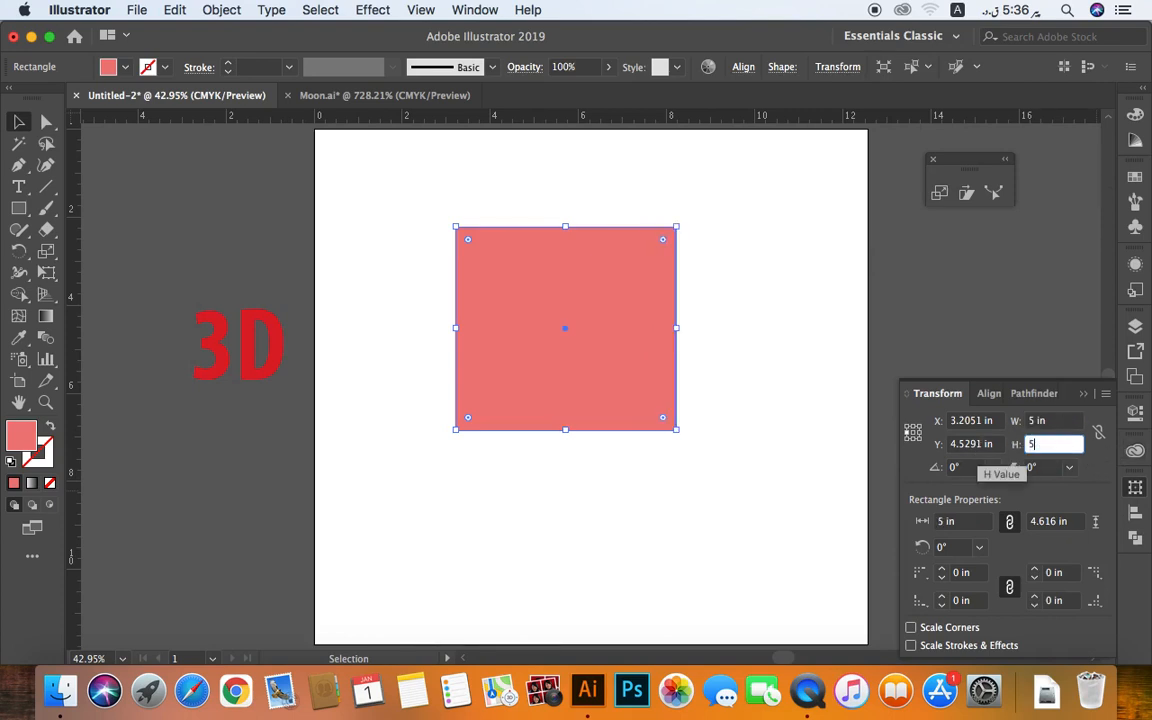
pyautogui.press('Return')
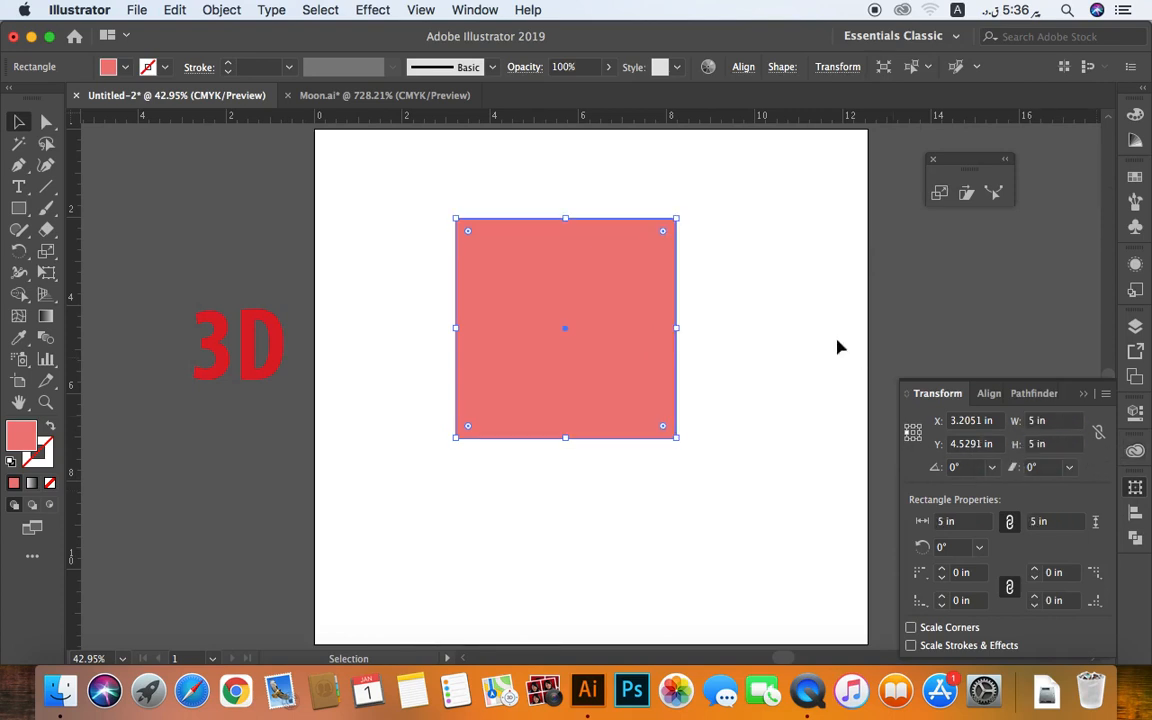
# Step: Copy the square horizontally to its right and set the copy's width to 1 in
pyautogui.click(742, 418)
pyautogui.moveTo(674, 458); pyautogui.dragTo(596, 471)
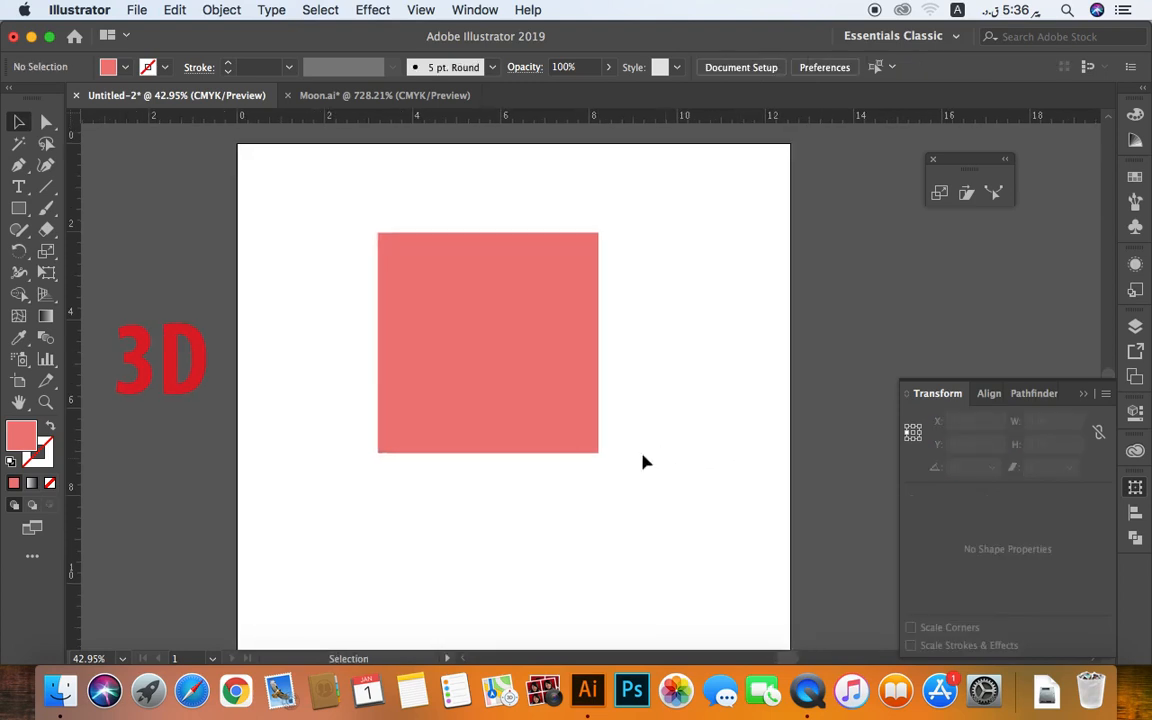
pyautogui.moveTo(450, 396); pyautogui.dragTo(1094, 478)
pyautogui.click(1014, 421)
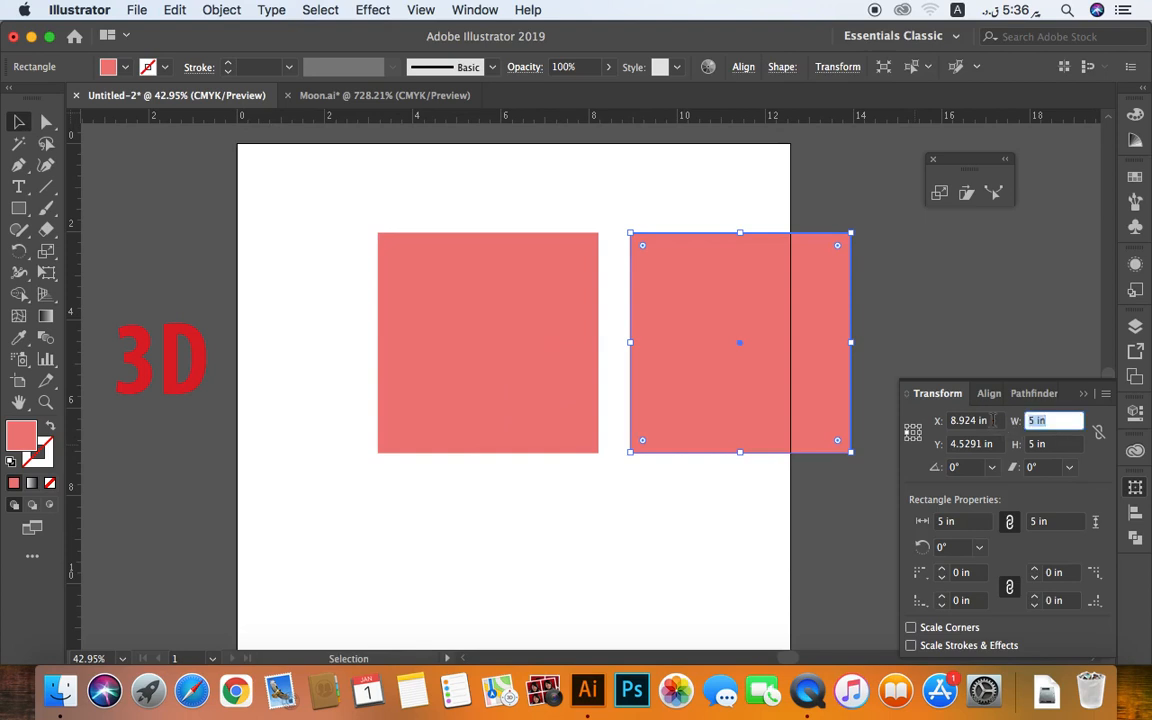
pyautogui.write('1')
pyautogui.press('Return')
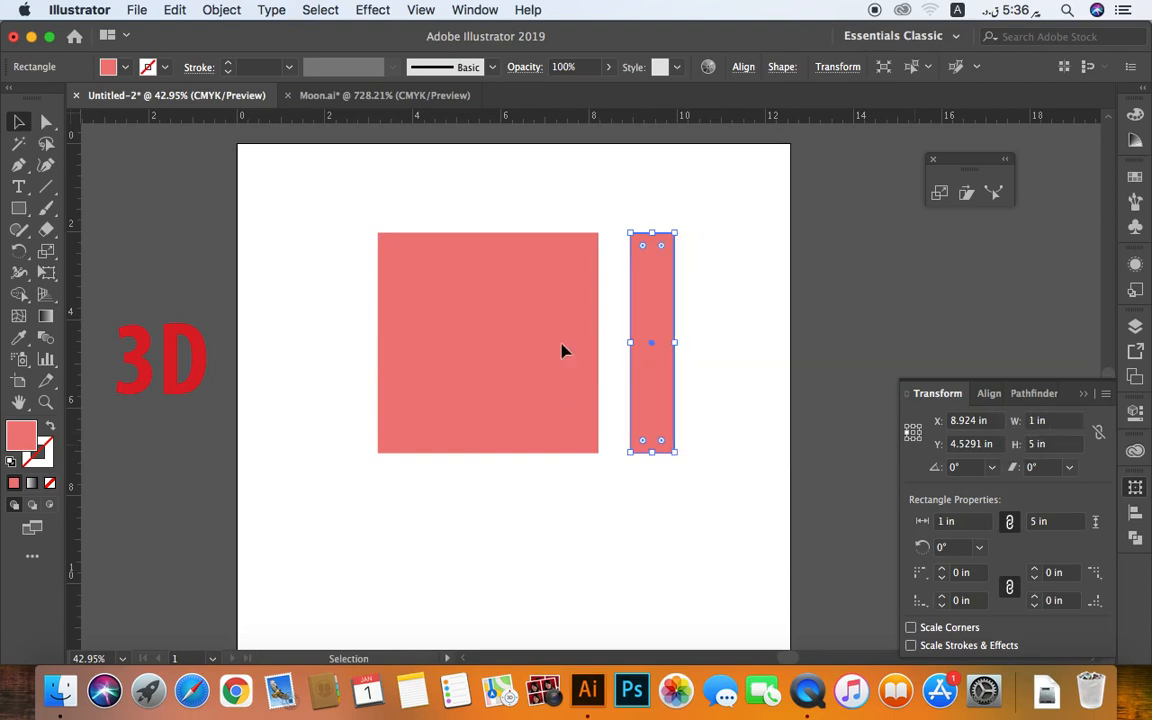
pyautogui.click(320, 205)
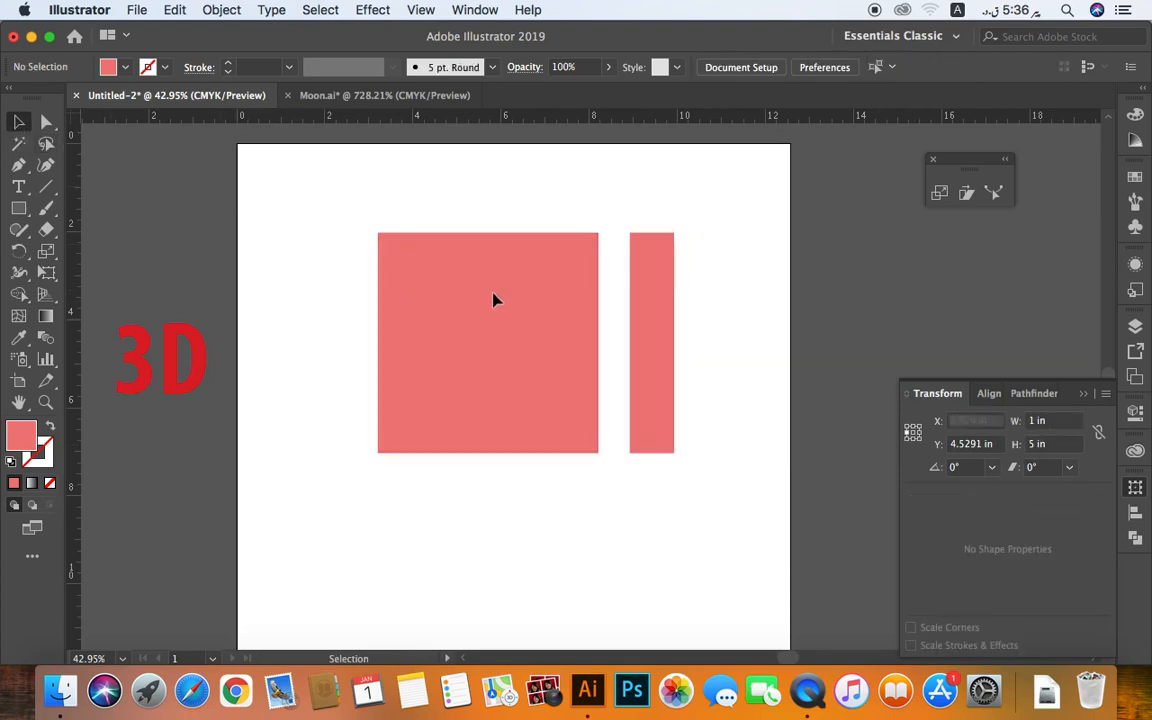
# Step: Copy the 5 in square straight down as a 1 in high strip, and move the strip up close to the square's lower edge
pyautogui.moveTo(522, 293); pyautogui.dragTo(519, 527)
pyautogui.click(1040, 443)
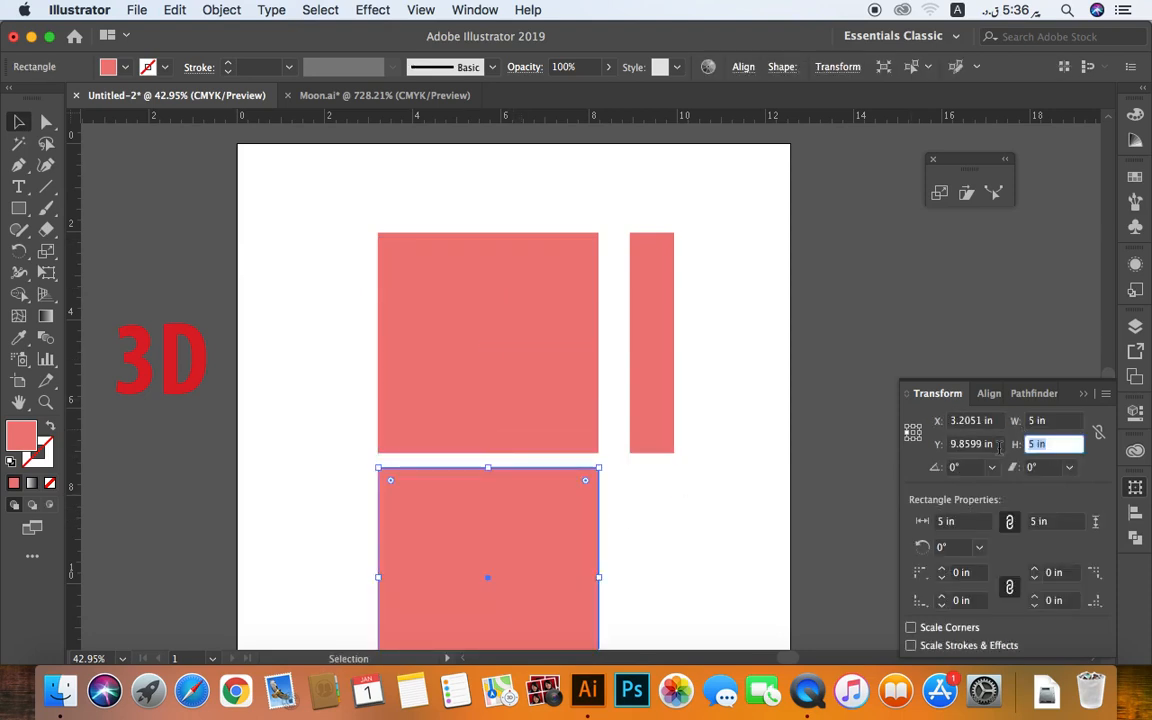
pyautogui.write('1')
pyautogui.press('Return')
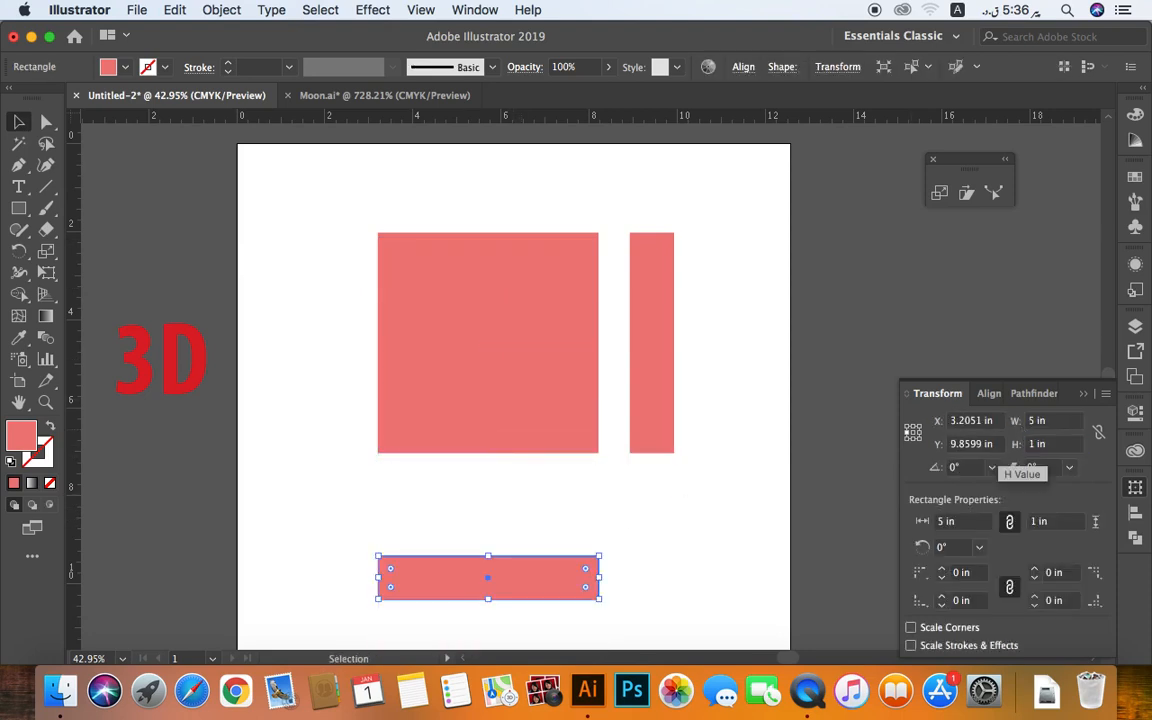
pyautogui.click(647, 549)
pyautogui.moveTo(532, 585); pyautogui.dragTo(540, 501)
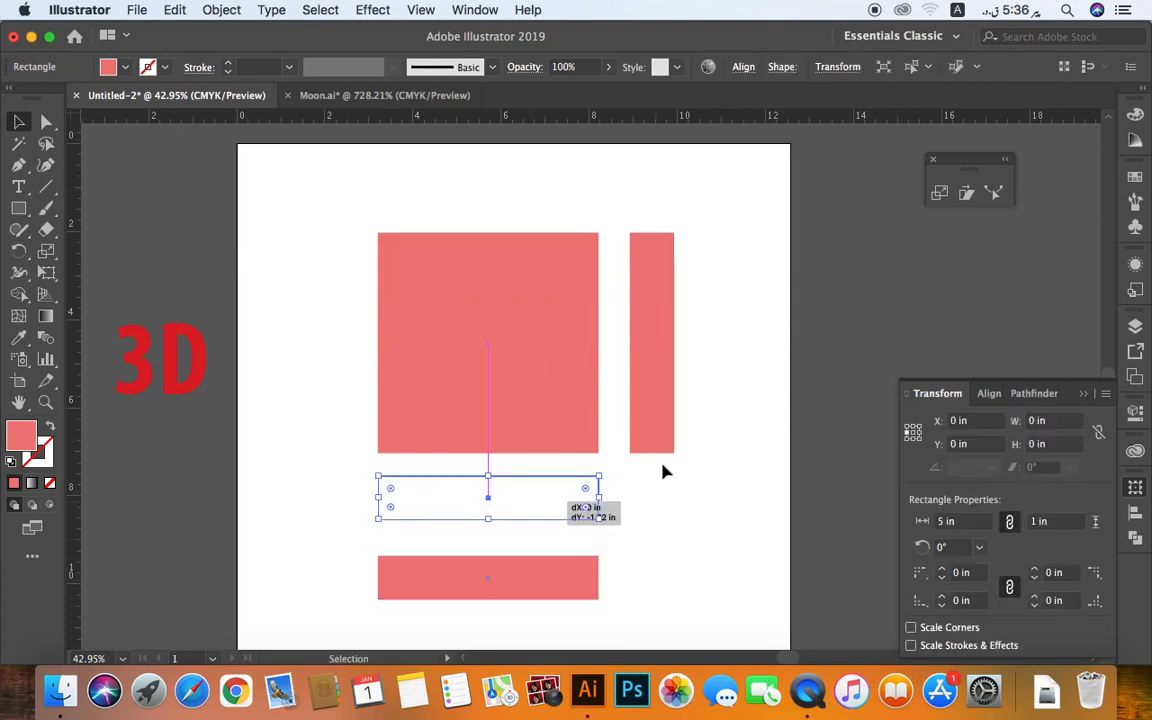
# Step: Shear the strip below the square by -45° along the horizontal axis
pyautogui.doubleClick(966, 196)
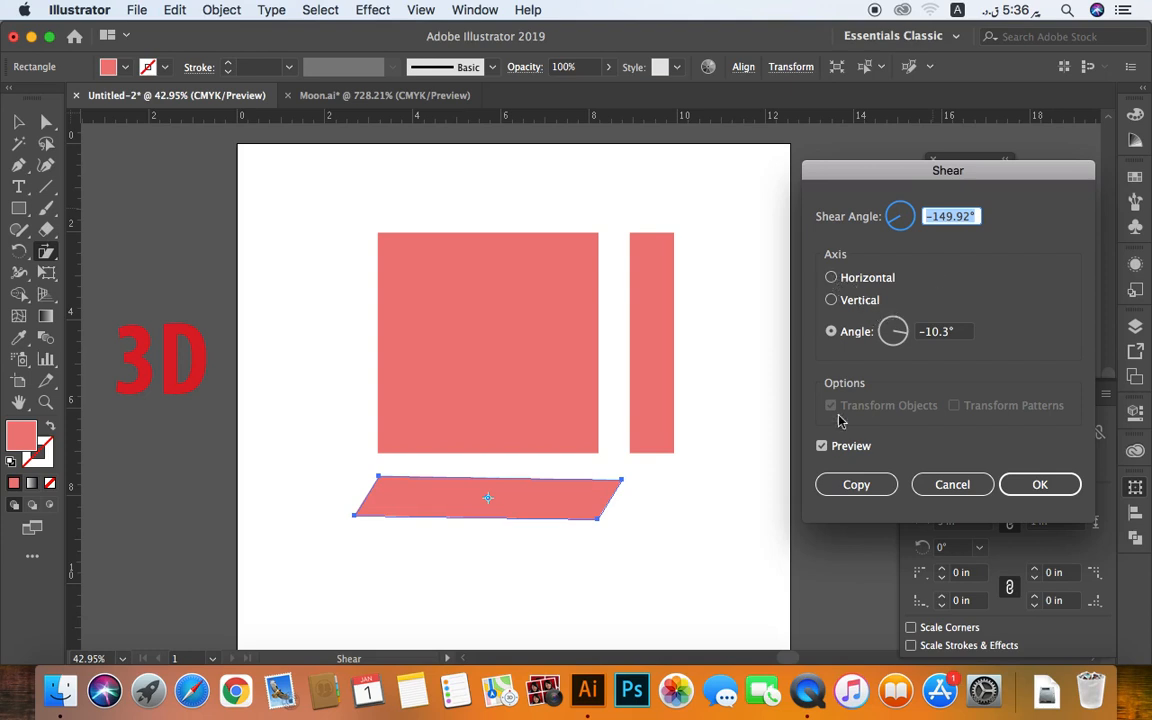
pyautogui.click(823, 447)
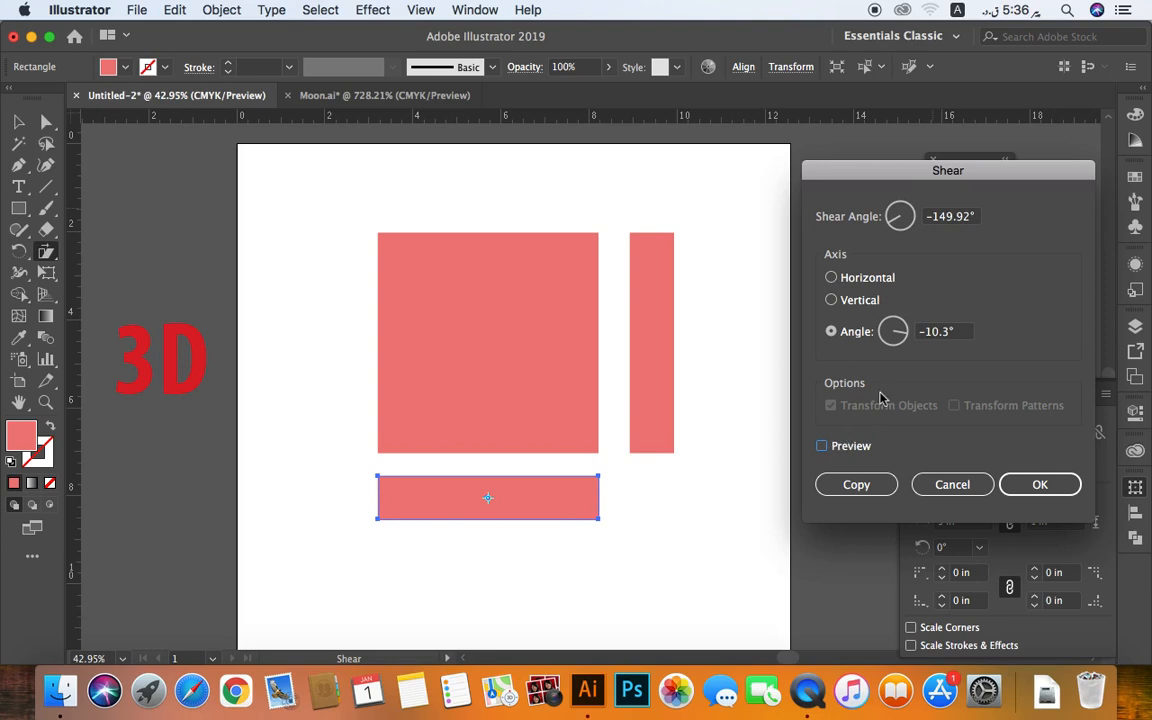
pyautogui.click(822, 446)
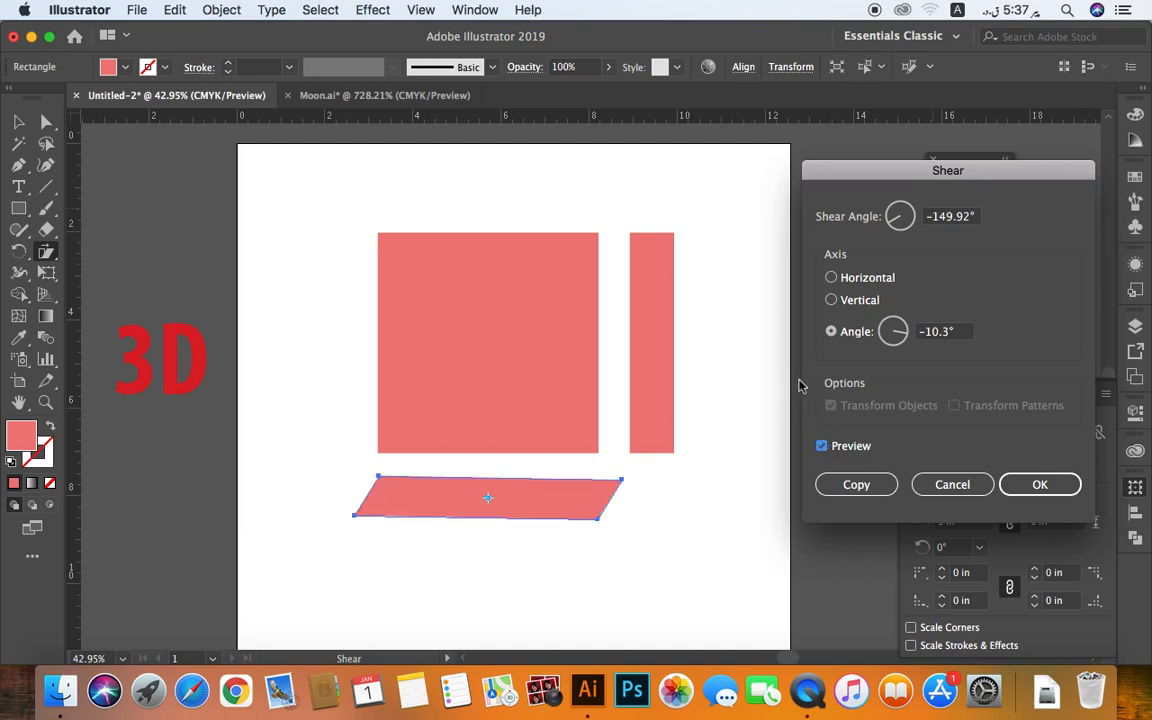
pyautogui.click(831, 279)
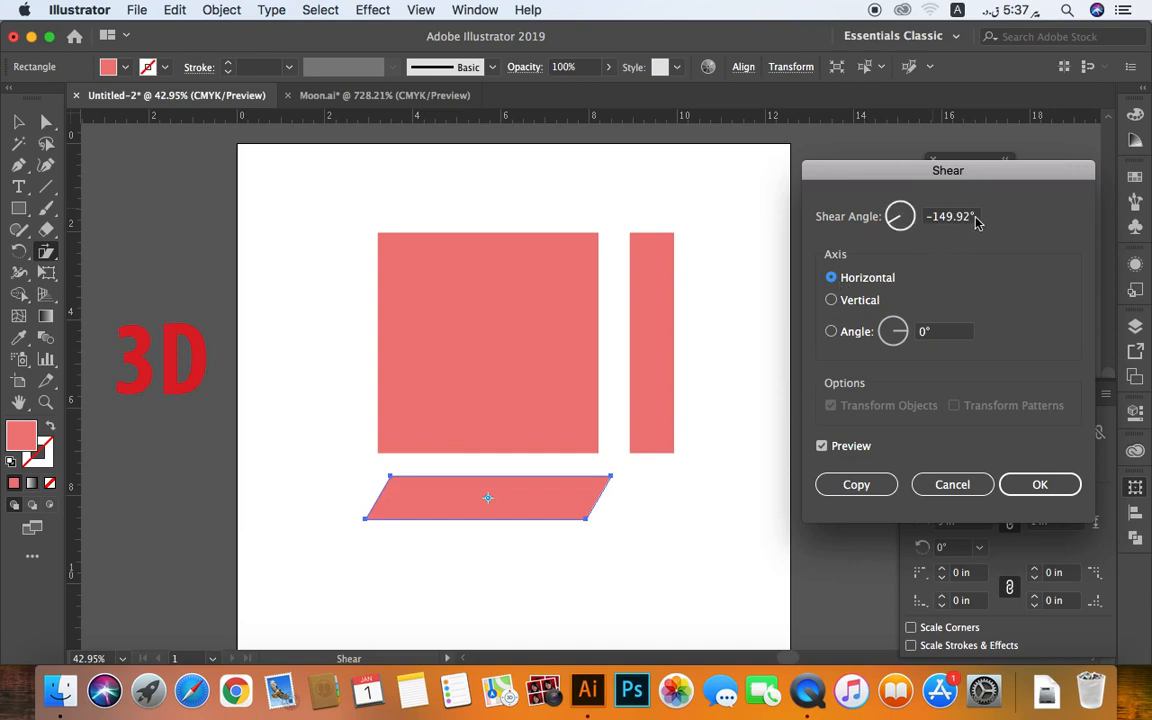
pyautogui.click(904, 232)
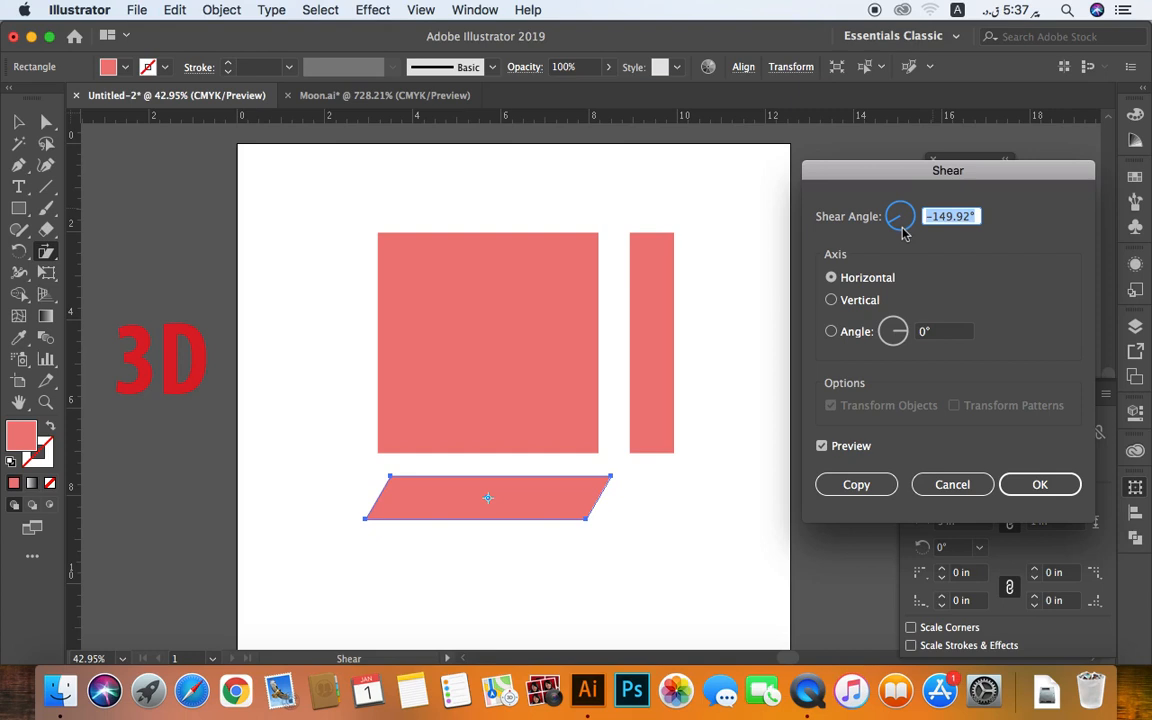
pyautogui.write('-')
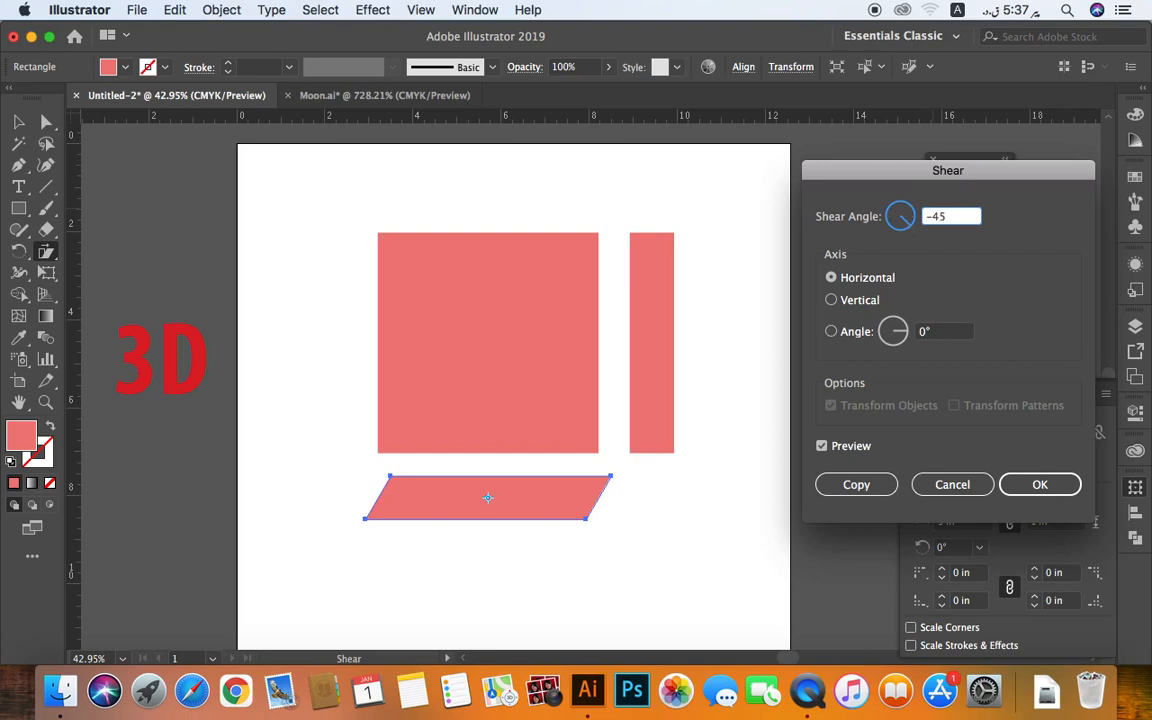
pyautogui.write('45')
pyautogui.press('Tab')
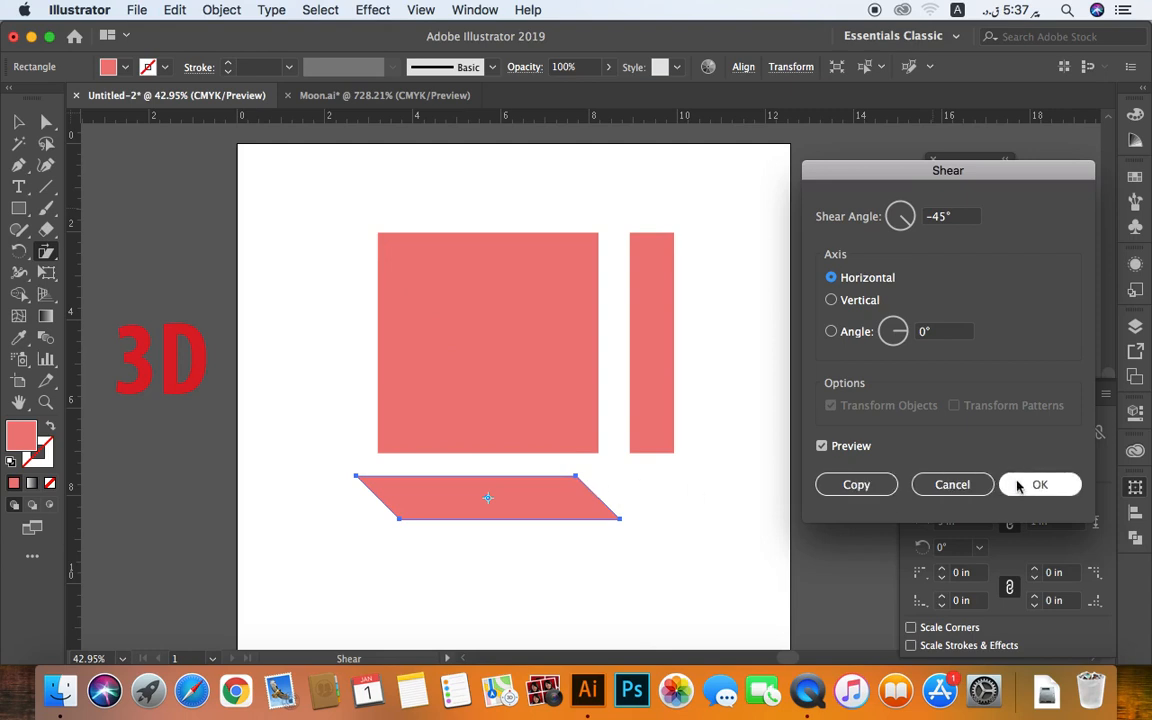
pyautogui.press('Return')
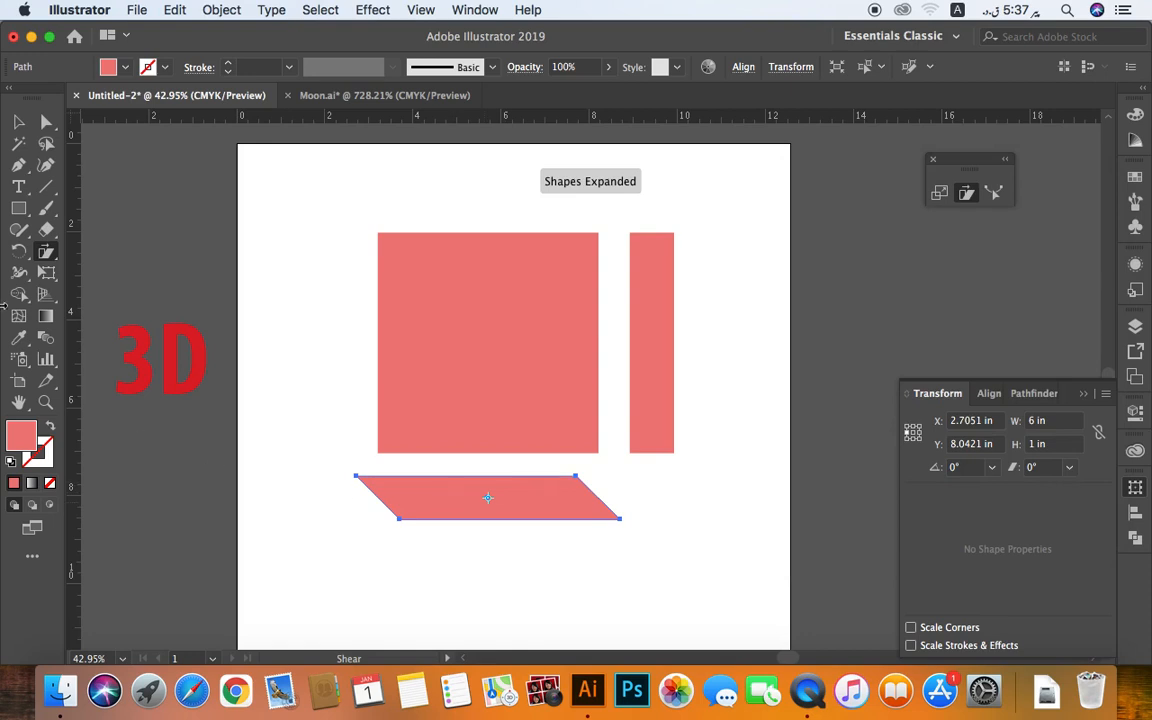
pyautogui.click(18, 121)
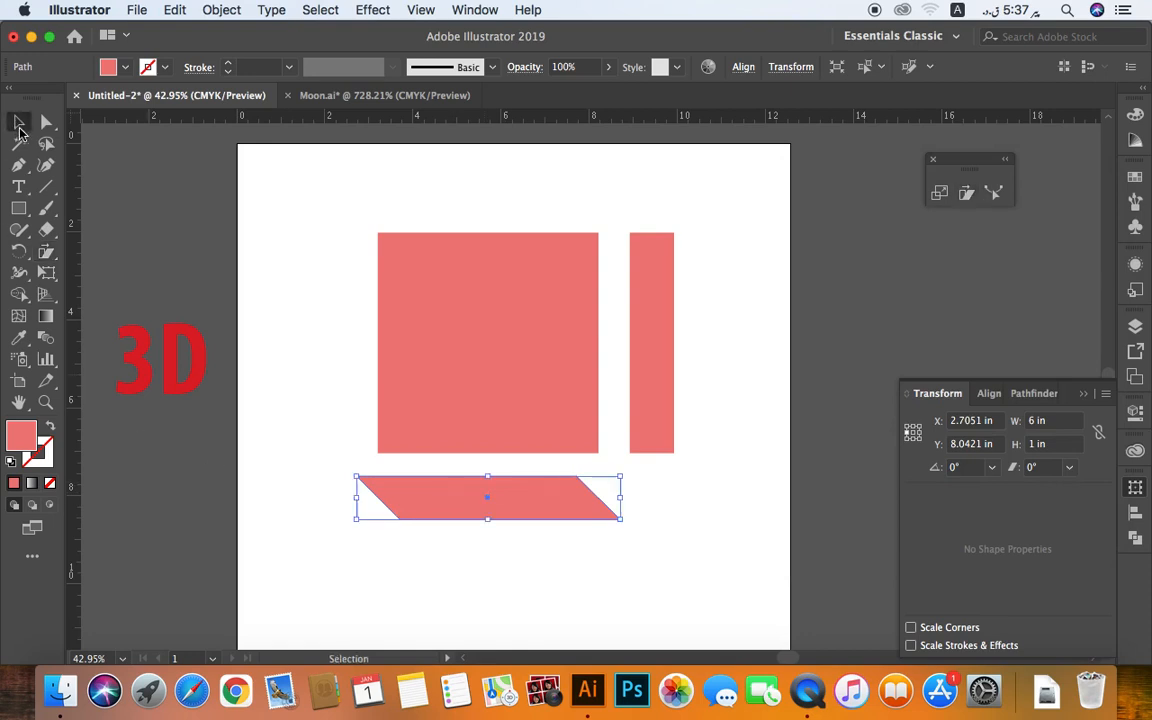
pyautogui.click(323, 449)
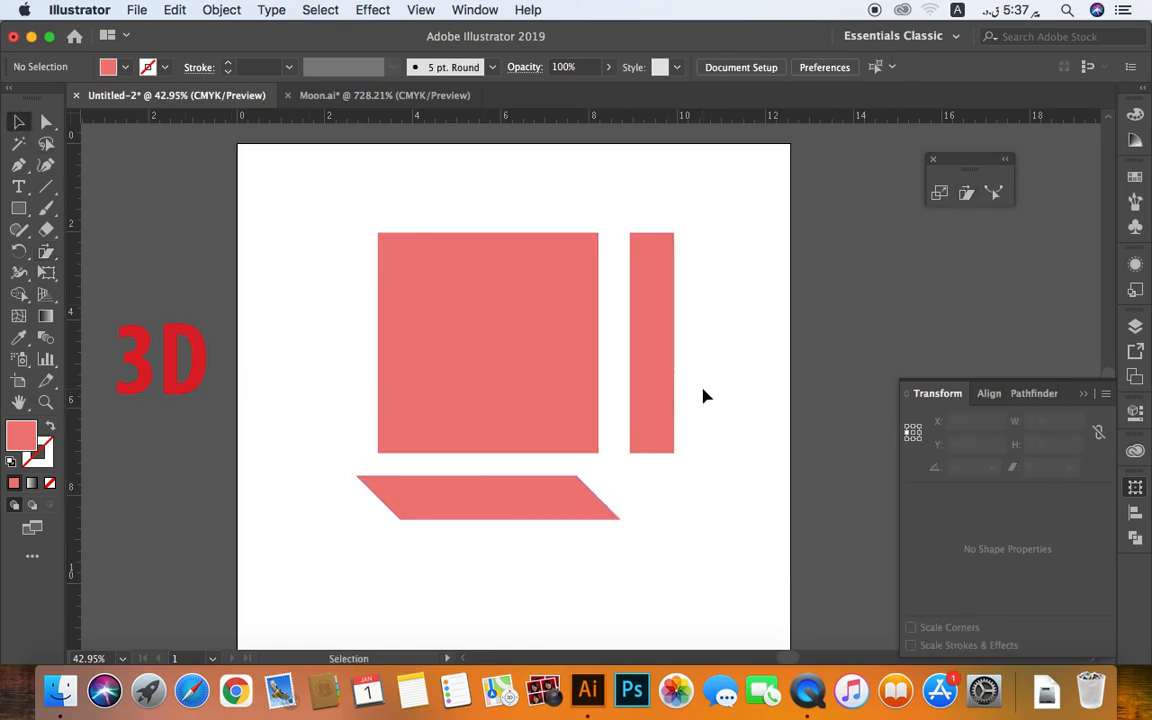
pyautogui.click(640, 386)
pyautogui.click(966, 197)
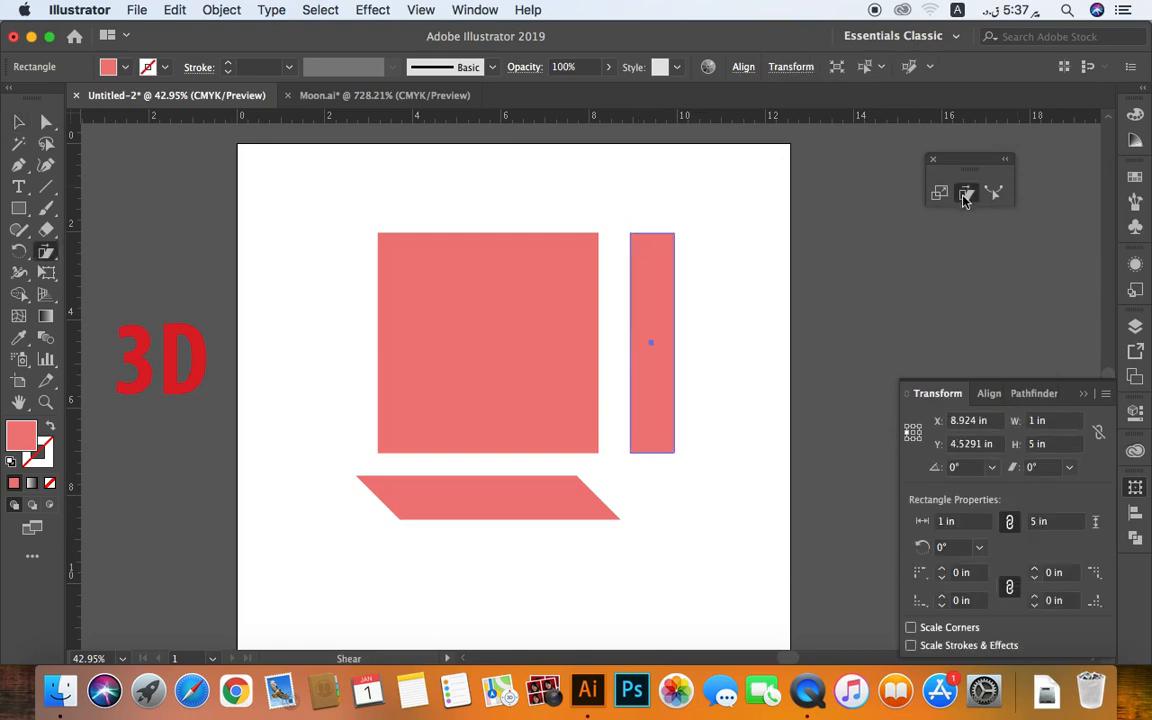
pyautogui.moveTo(667, 328); pyautogui.dragTo(722, 352)
pyautogui.press('super+z')
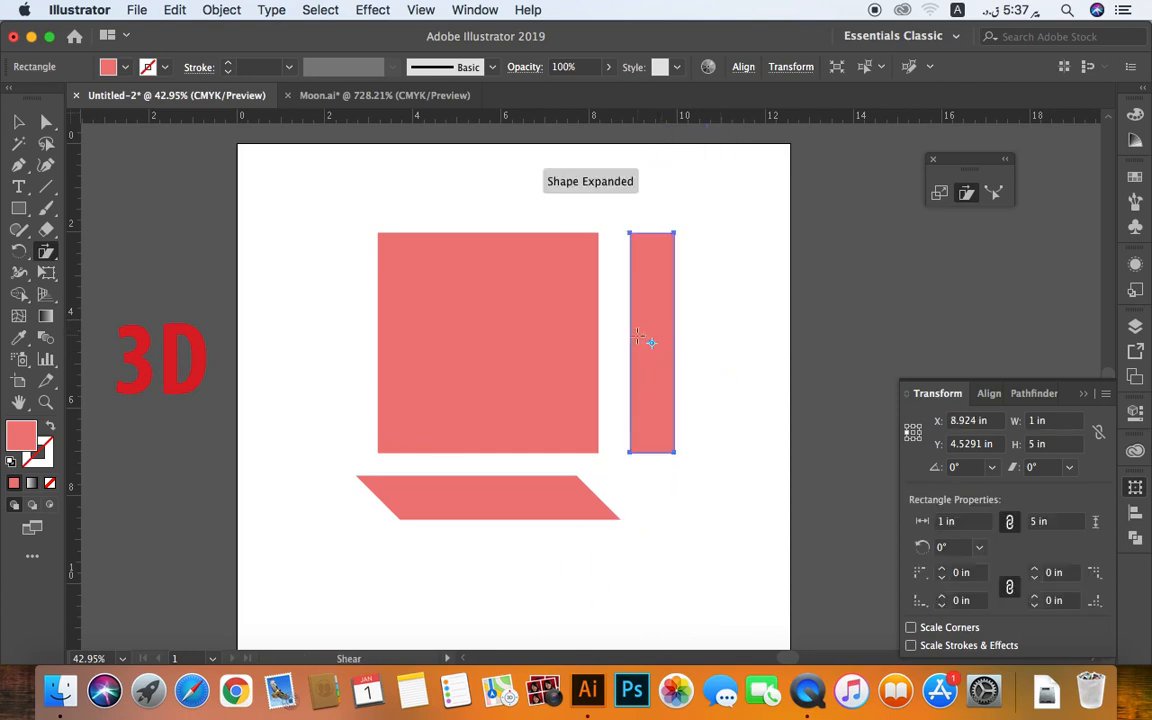
pyautogui.press('v')
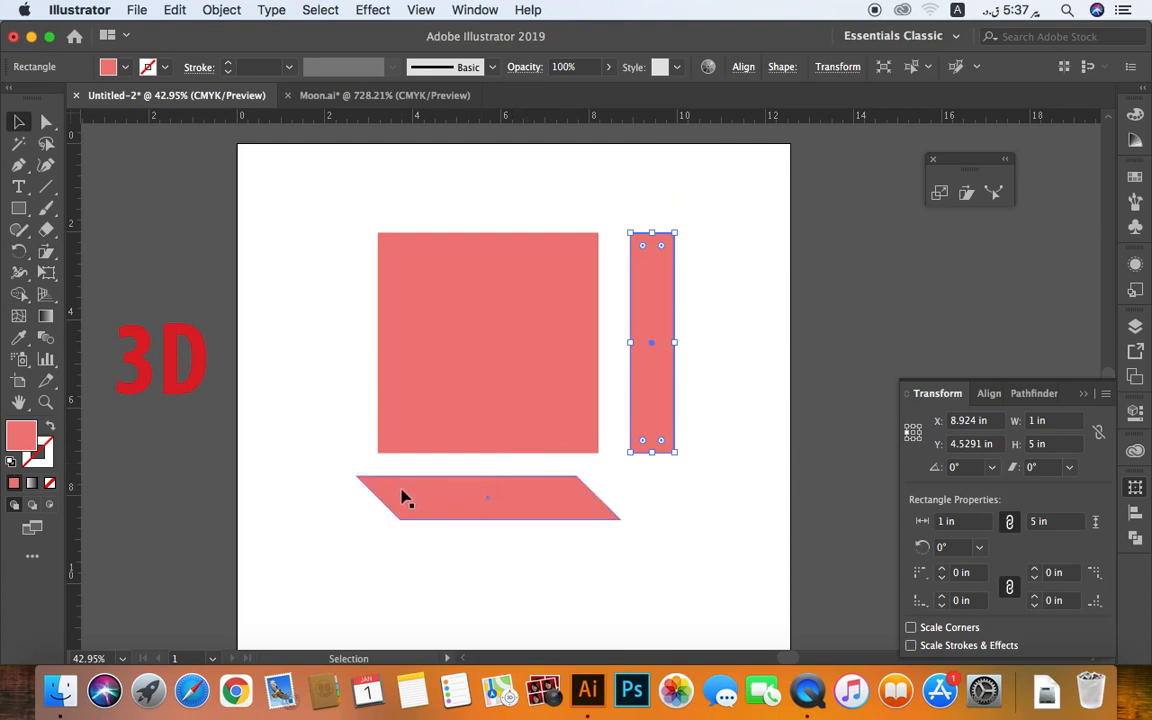
# Step: Recolour the sheared strip with a slightly brighter, more saturated red fill
pyautogui.click(429, 510)
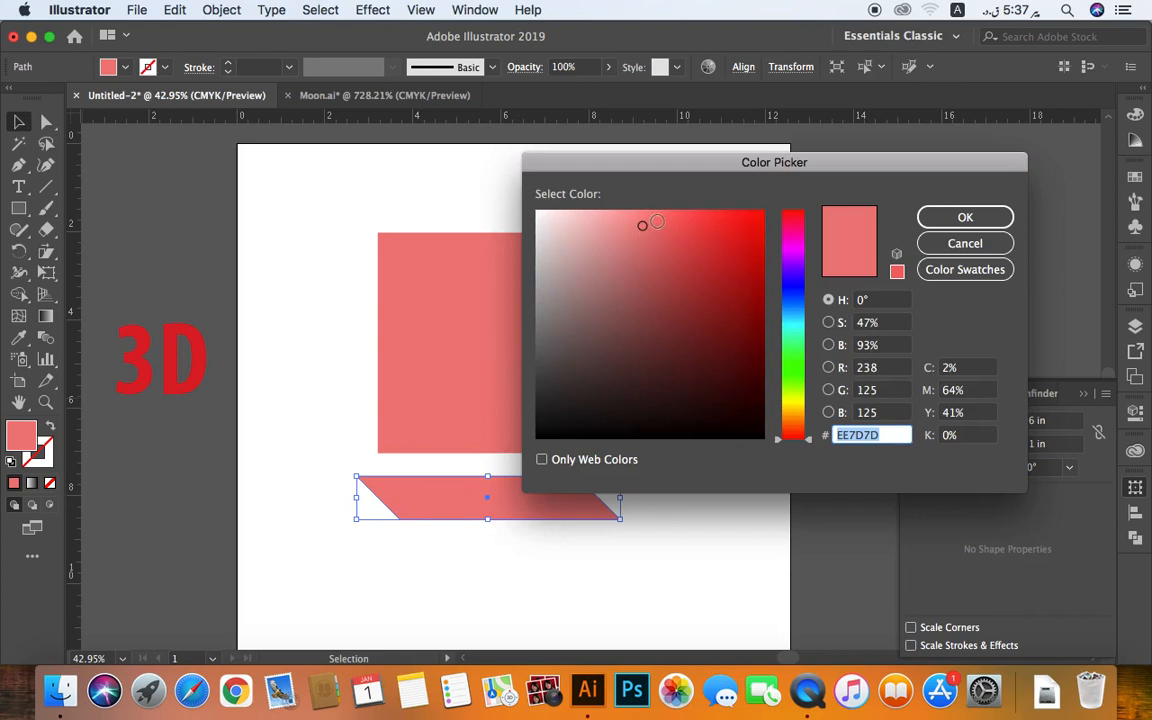
pyautogui.click(654, 220)
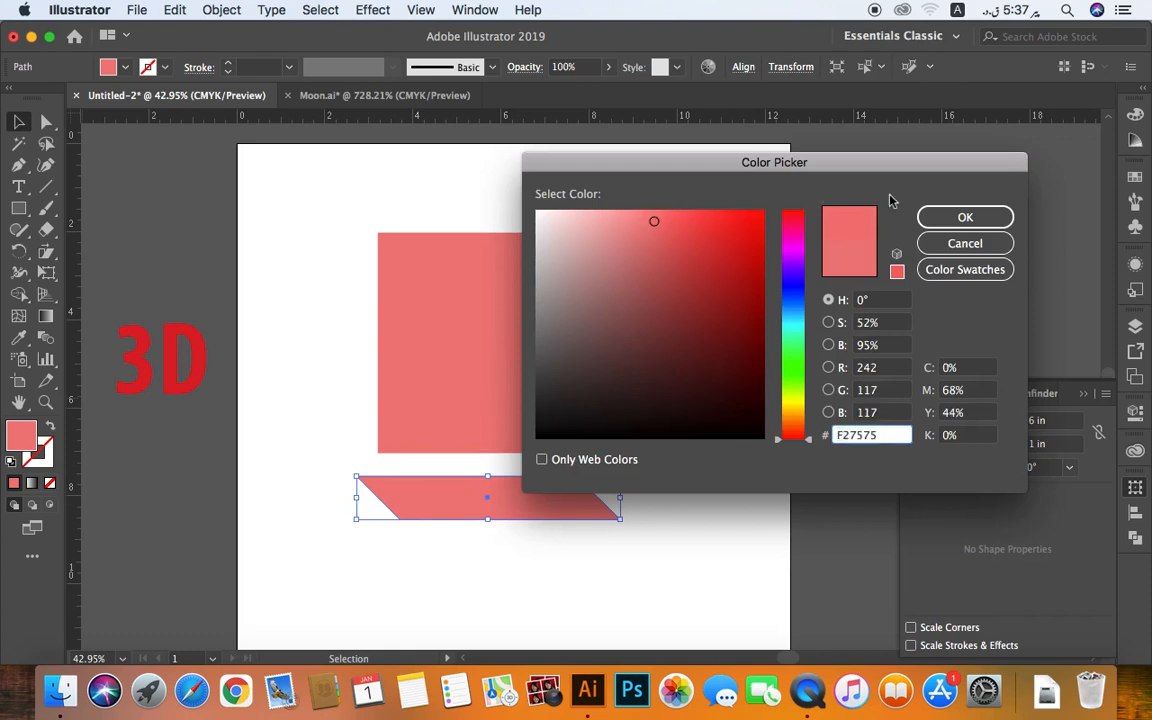
pyautogui.click(658, 214)
pyautogui.press('Return')
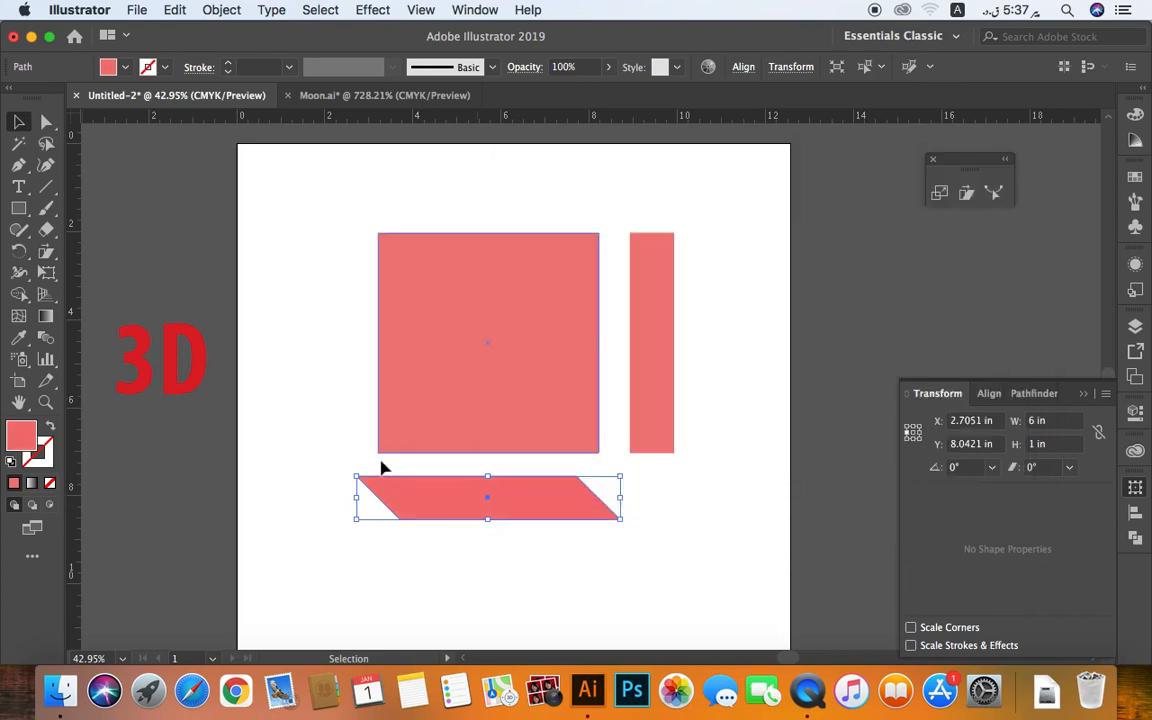
# Step: Move the sheared strip up and right so its upper-left corner meets the square's lower-left corner
pyautogui.click(370, 467)
pyautogui.moveTo(402, 496); pyautogui.dragTo(436, 484)
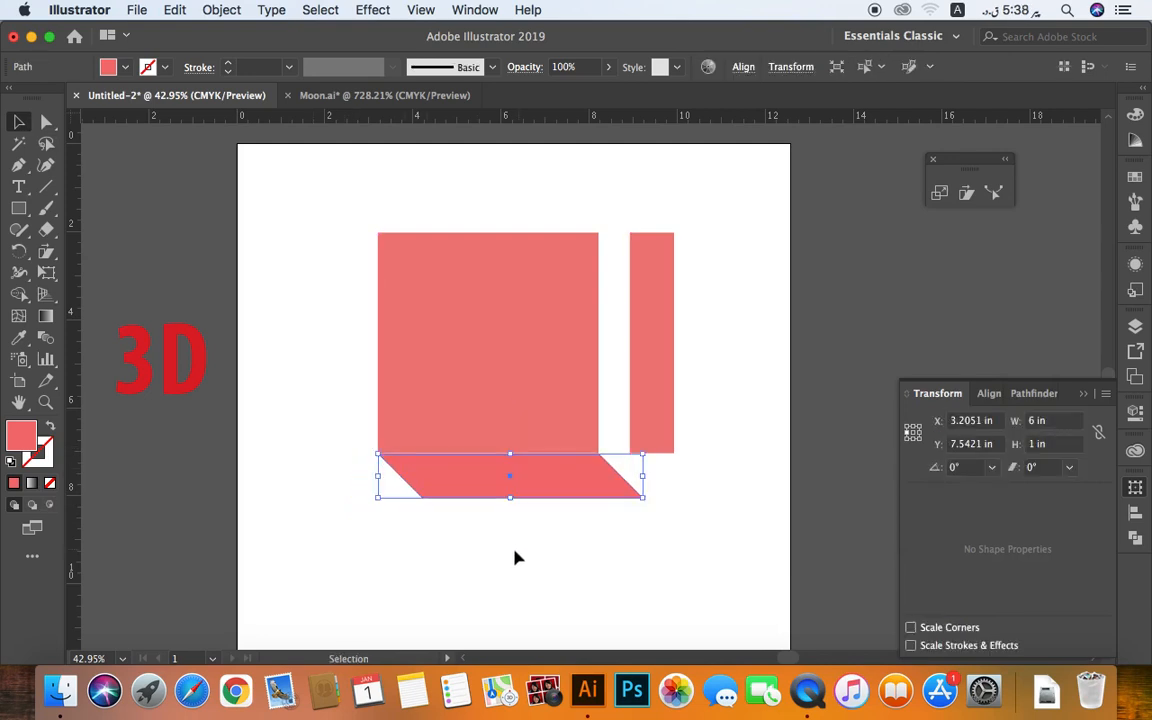
pyautogui.click(455, 550)
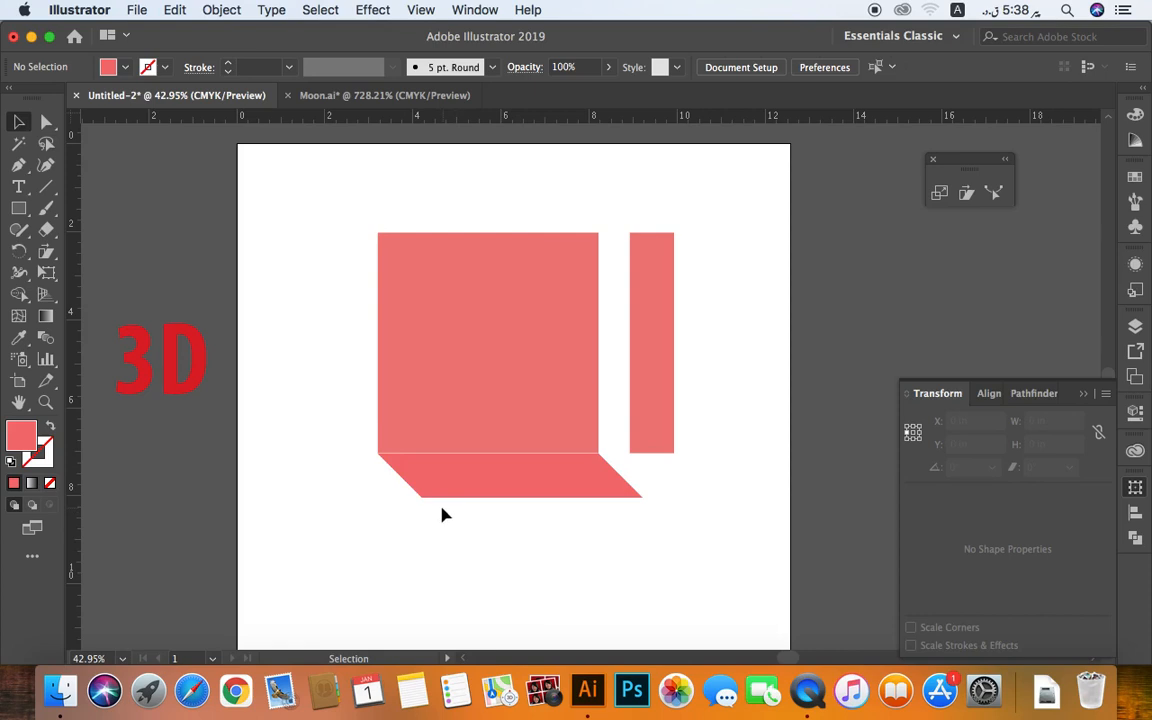
# Step: Close the remaining gap by snapping the sheared strip's upper edge exactly onto the square's lower edge
pyautogui.press('z')
pyautogui.moveTo(364, 431); pyautogui.dragTo(607, 535)
pyautogui.press('v')
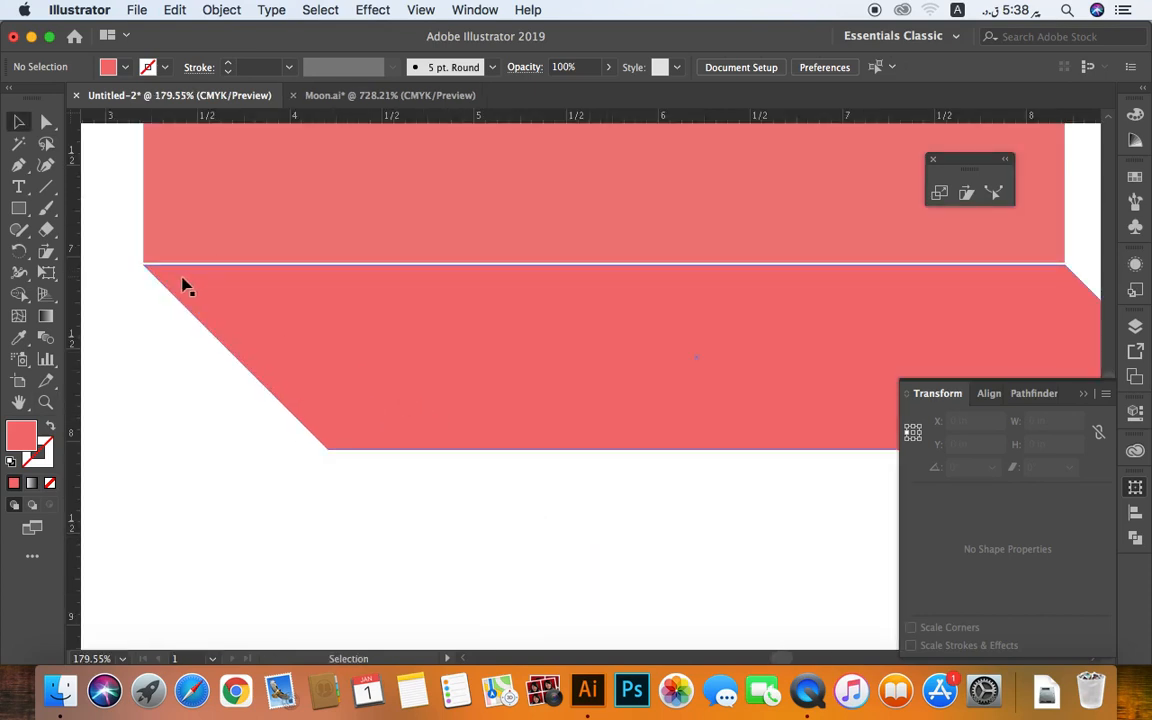
pyautogui.moveTo(146, 324); pyautogui.dragTo(126, 324)
pyautogui.click(126, 324)
pyautogui.press('z')
pyautogui.moveTo(129, 240); pyautogui.dragTo(186, 290)
pyautogui.press('v')
pyautogui.click(508, 437)
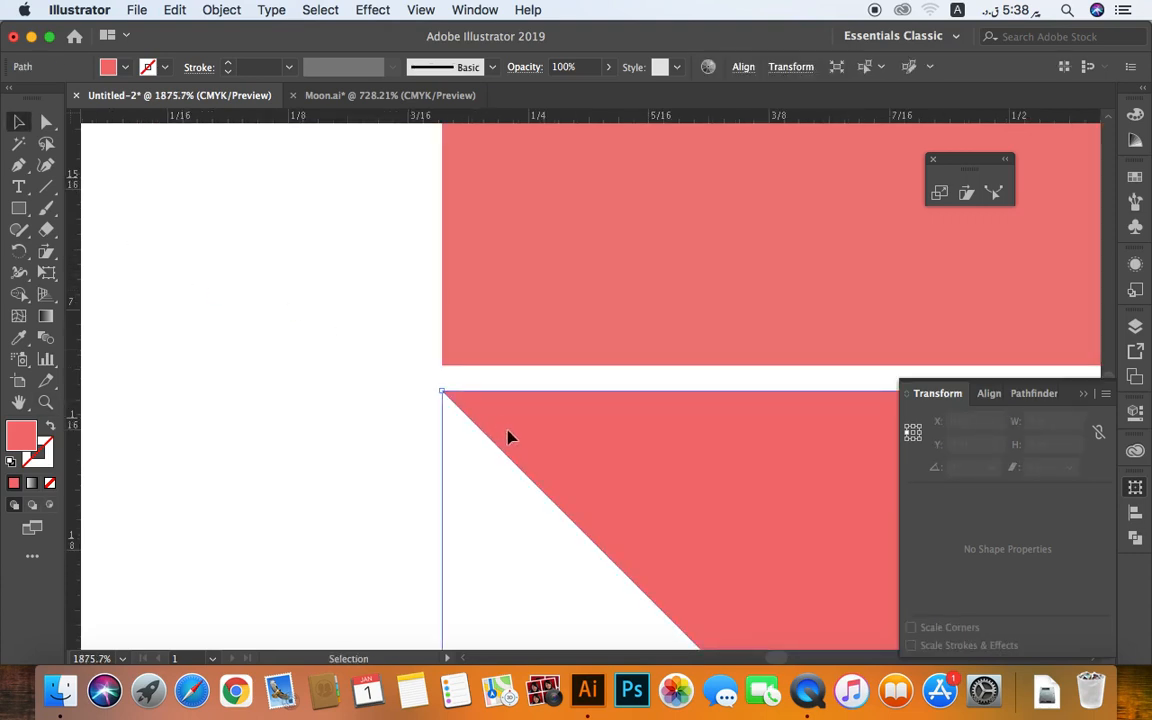
pyautogui.moveTo(508, 437); pyautogui.dragTo(506, 412)
pyautogui.click(405, 451)
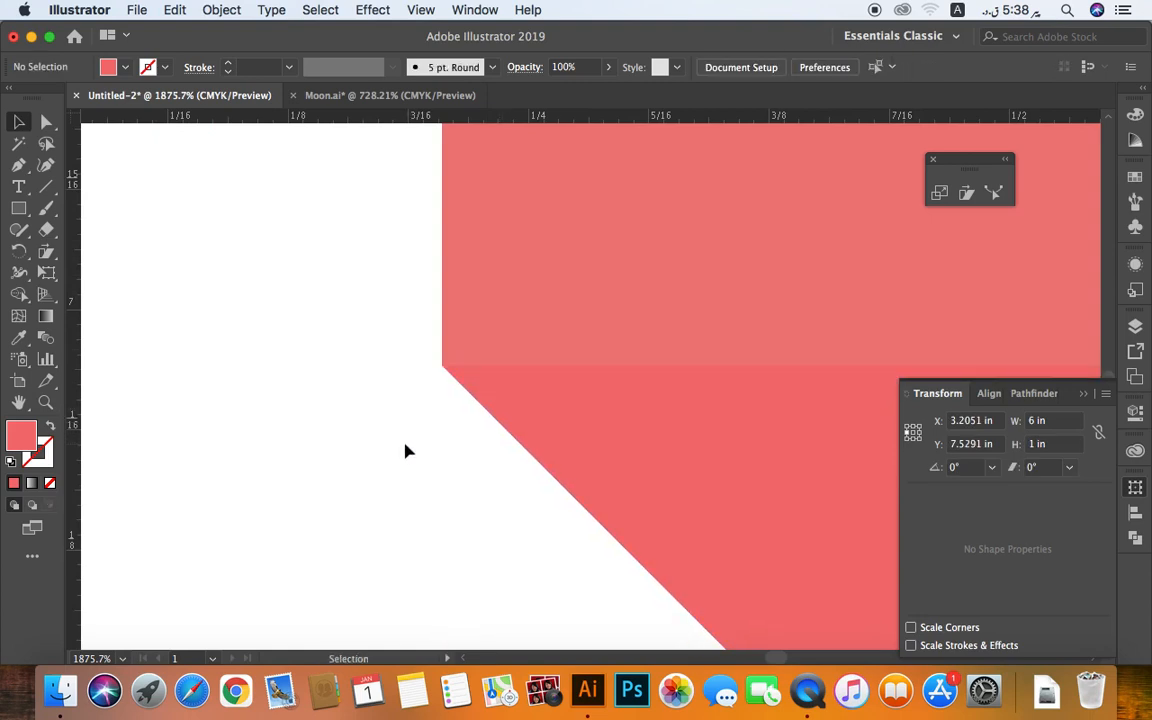
pyautogui.press('a')
pyautogui.press('super+minus')
pyautogui.press('super+minus')
pyautogui.press('super+minus')
pyautogui.press('super+minus')
pyautogui.press('super+minus')
pyautogui.press('super+minus')
pyautogui.press('super+minus')
pyautogui.press('super+minus')
pyautogui.press('super+minus')
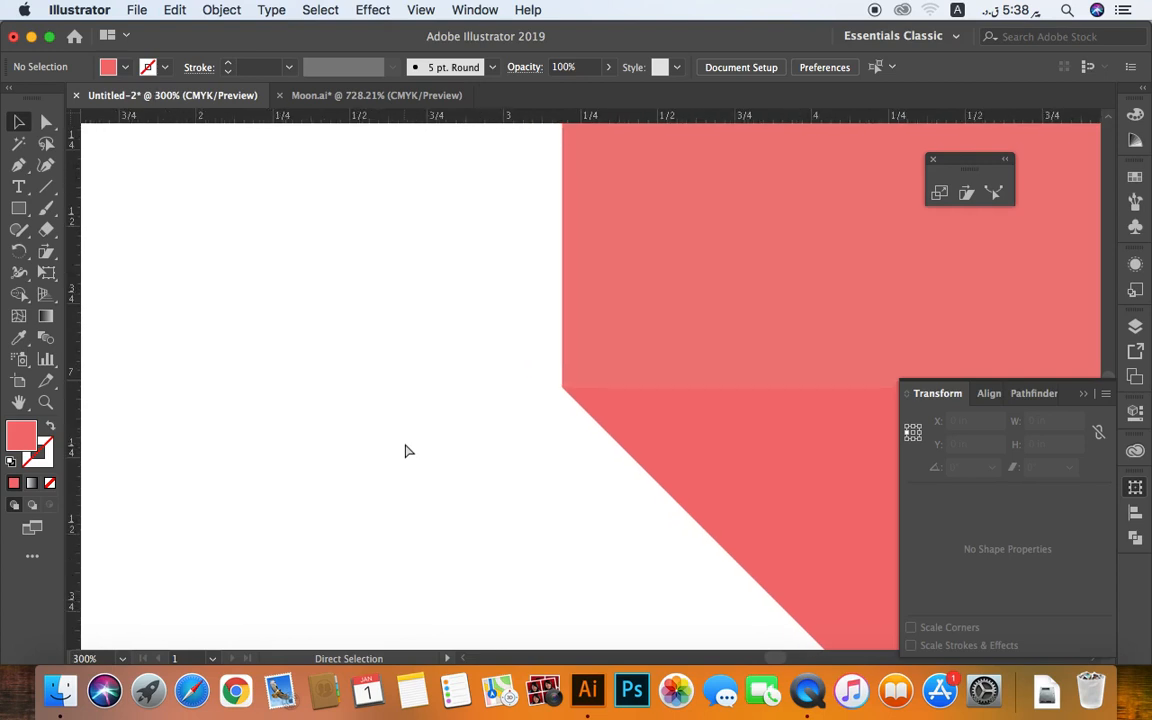
pyautogui.press('super+0')
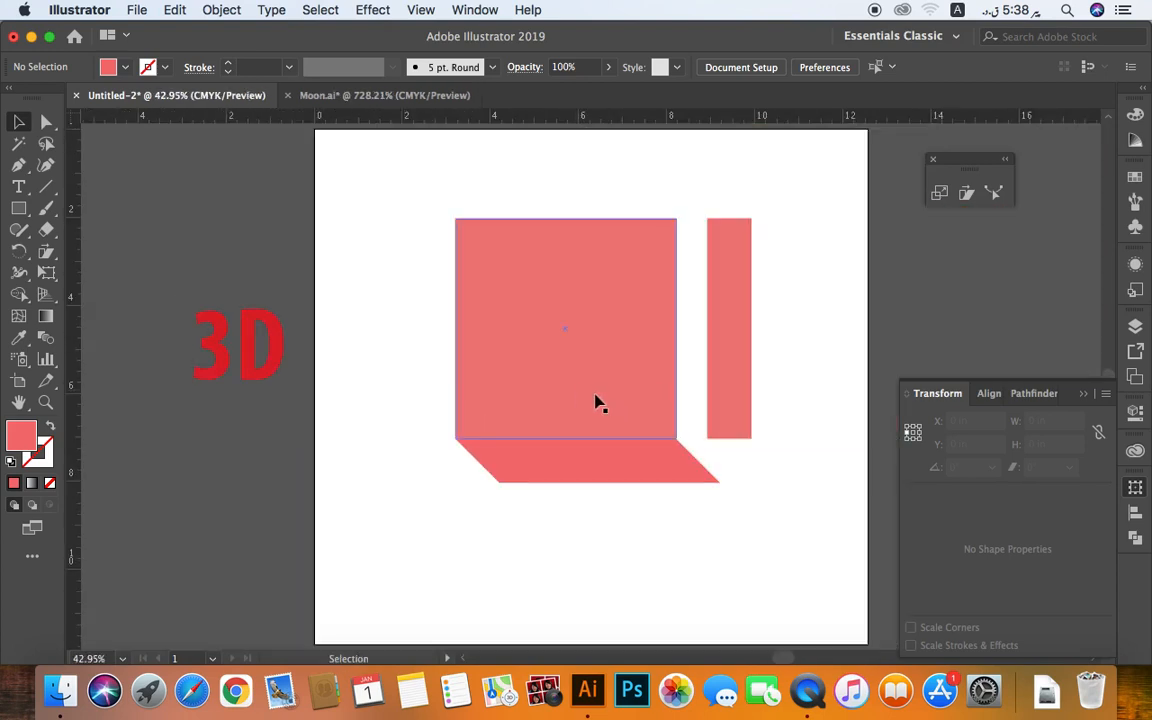
pyautogui.moveTo(591, 418); pyautogui.dragTo(516, 426)
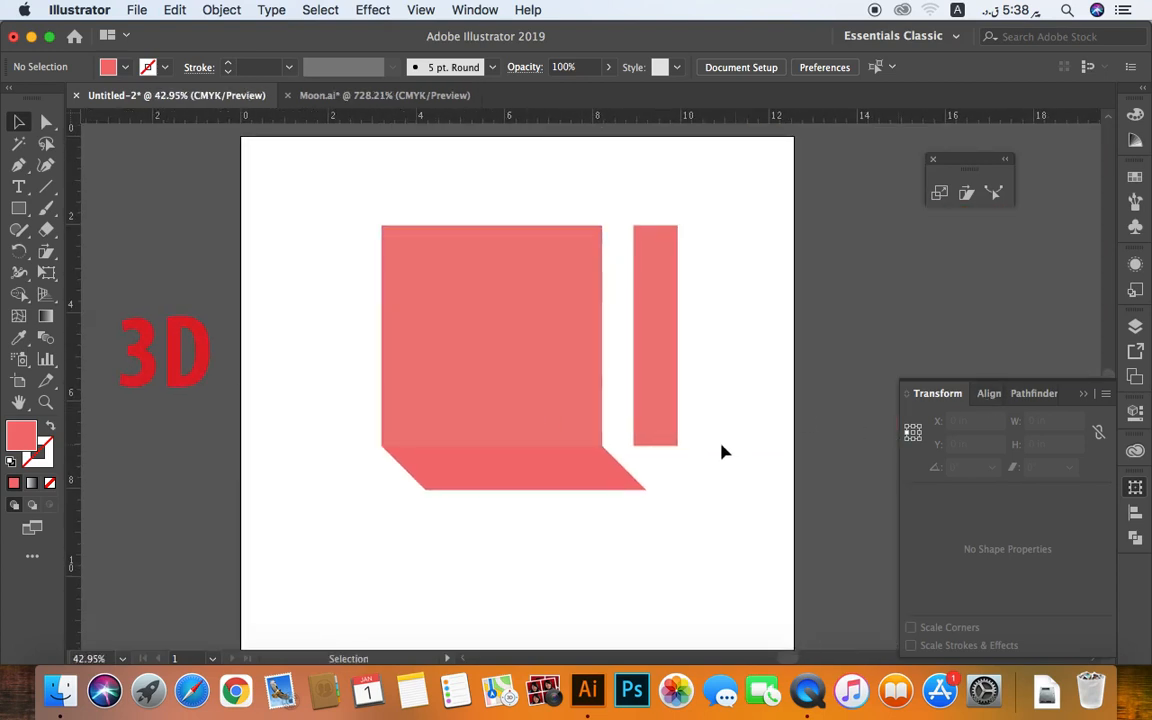
# Step: Try copying the sheared strip's fill onto the vertical strip with the Eyedropper, and undo it
pyautogui.click(665, 362)
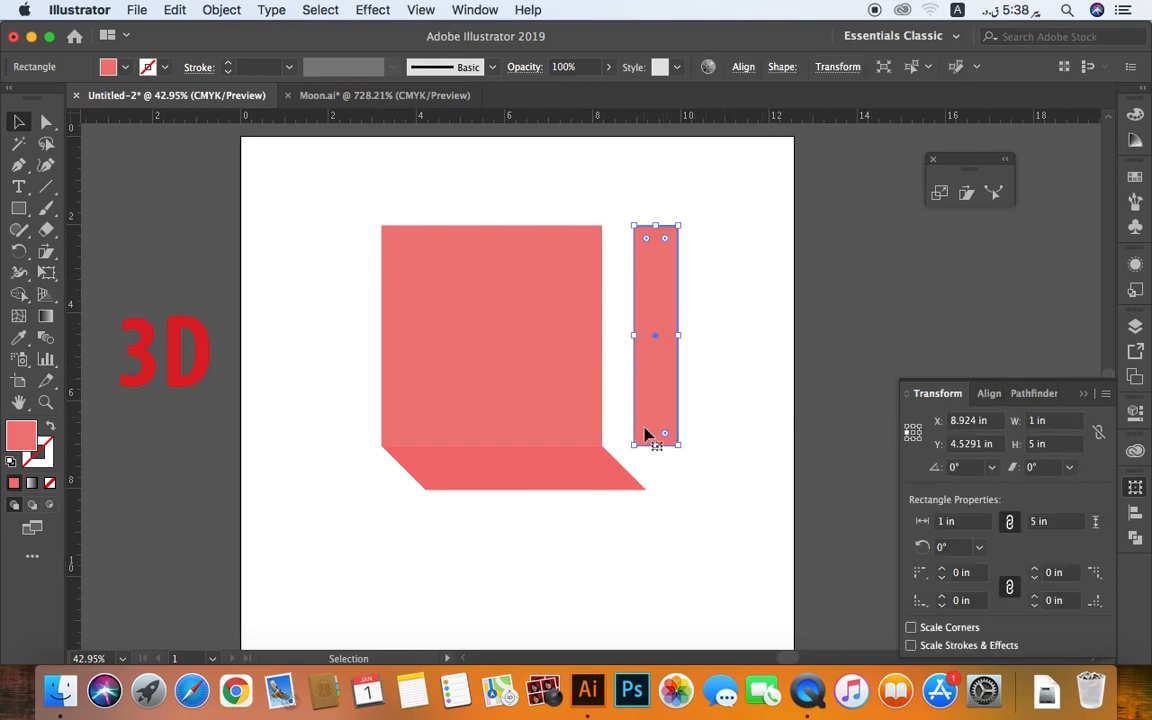
pyautogui.press('i')
pyautogui.click(588, 456)
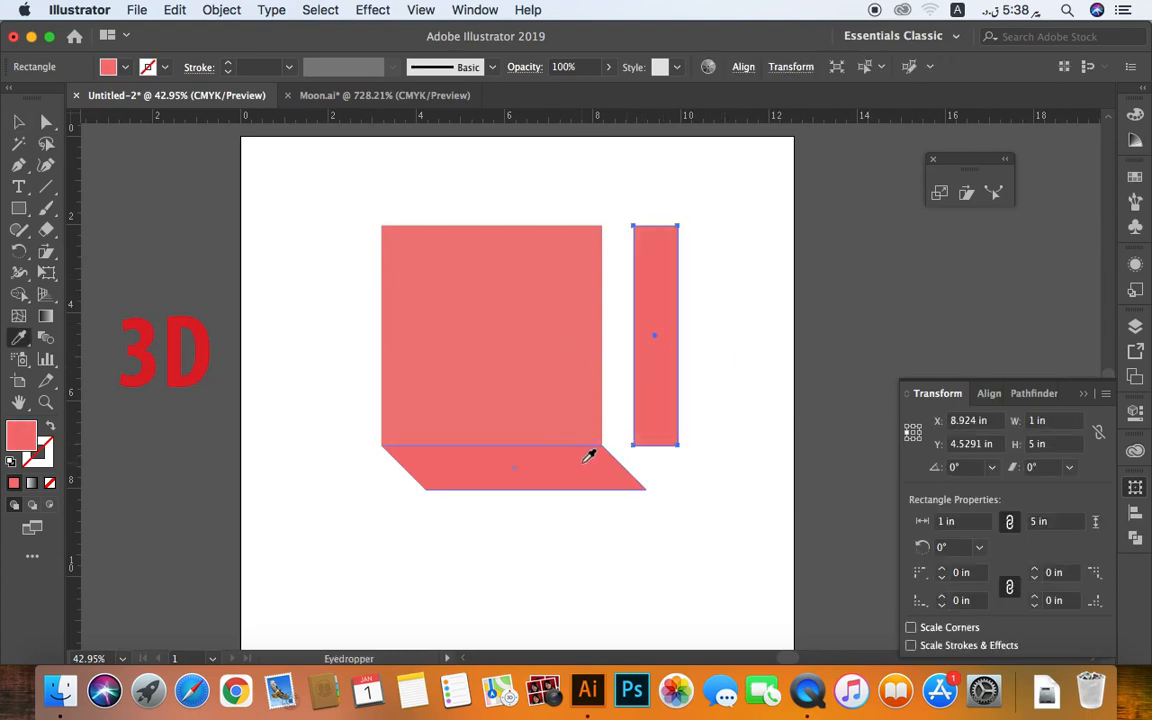
pyautogui.press('v')
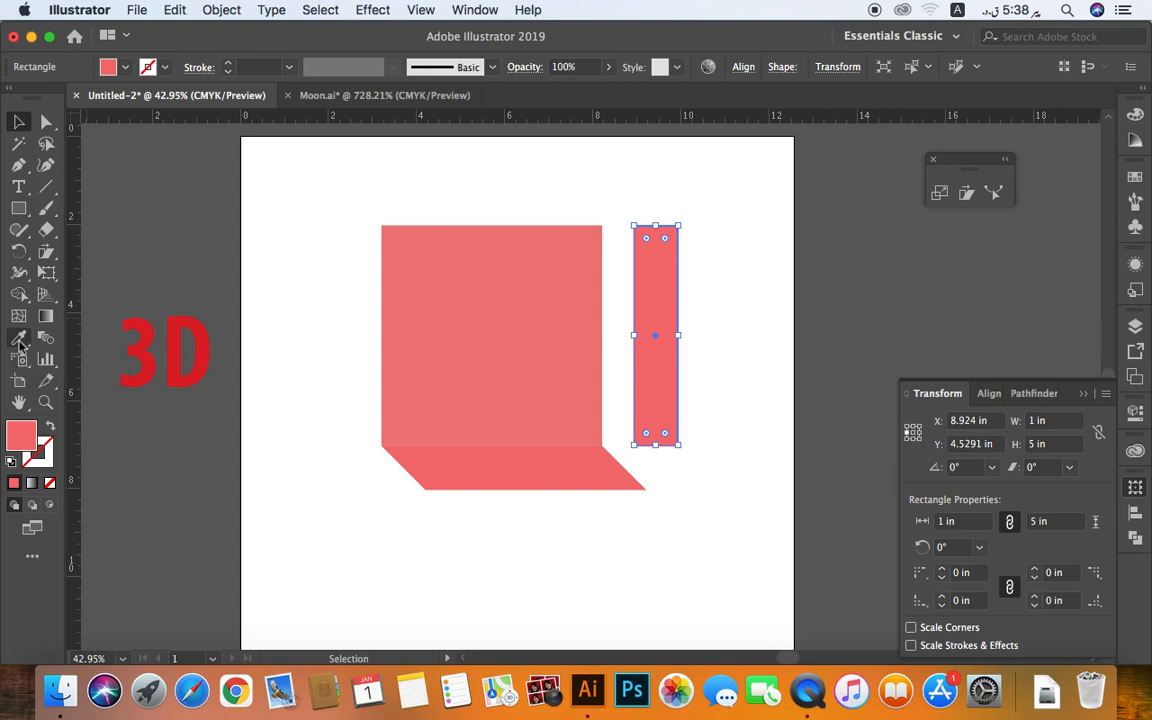
pyautogui.click(698, 516)
pyautogui.press('super+z')
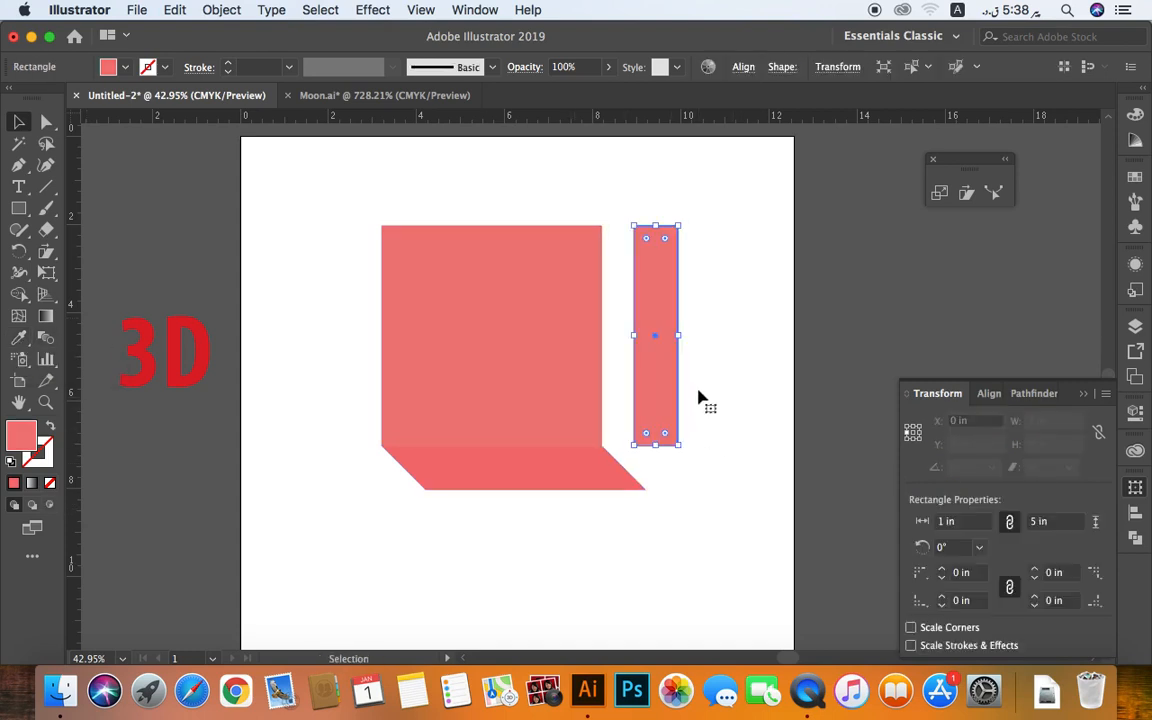
pyautogui.click(698, 398)
# Step: Match the vertical strip's fill to the sheared strip with the Eyedropper, and adjust the fill to F96E6E
pyautogui.click(658, 388)
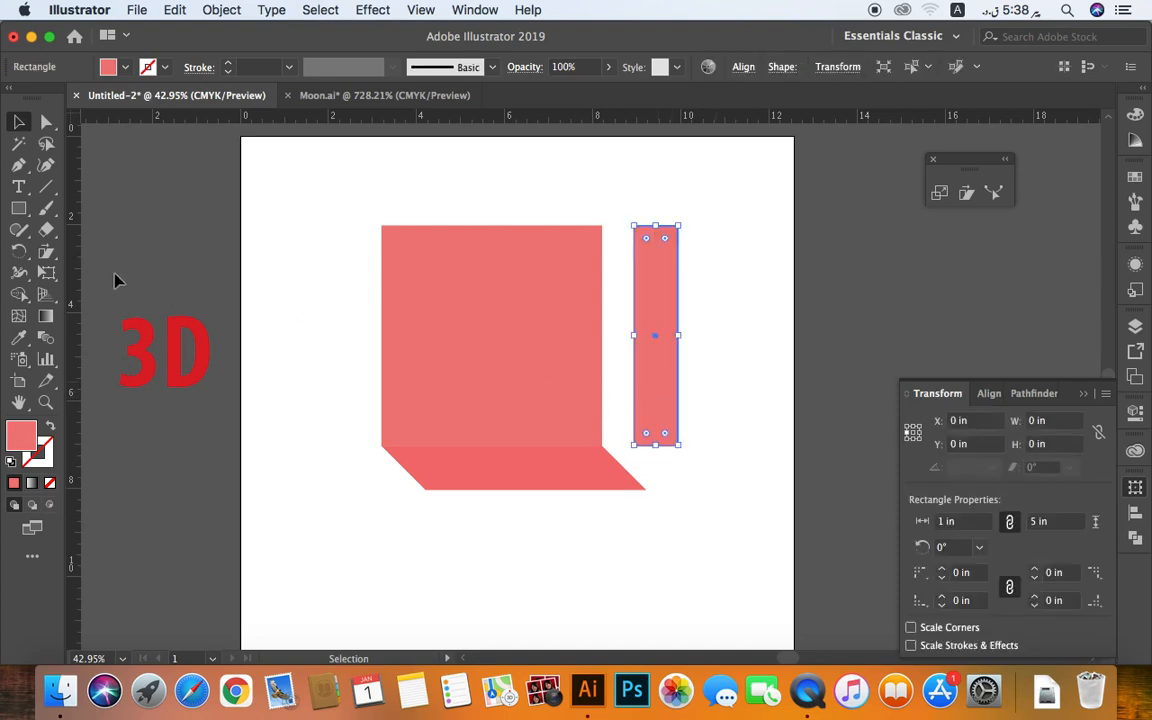
pyautogui.click(20, 340)
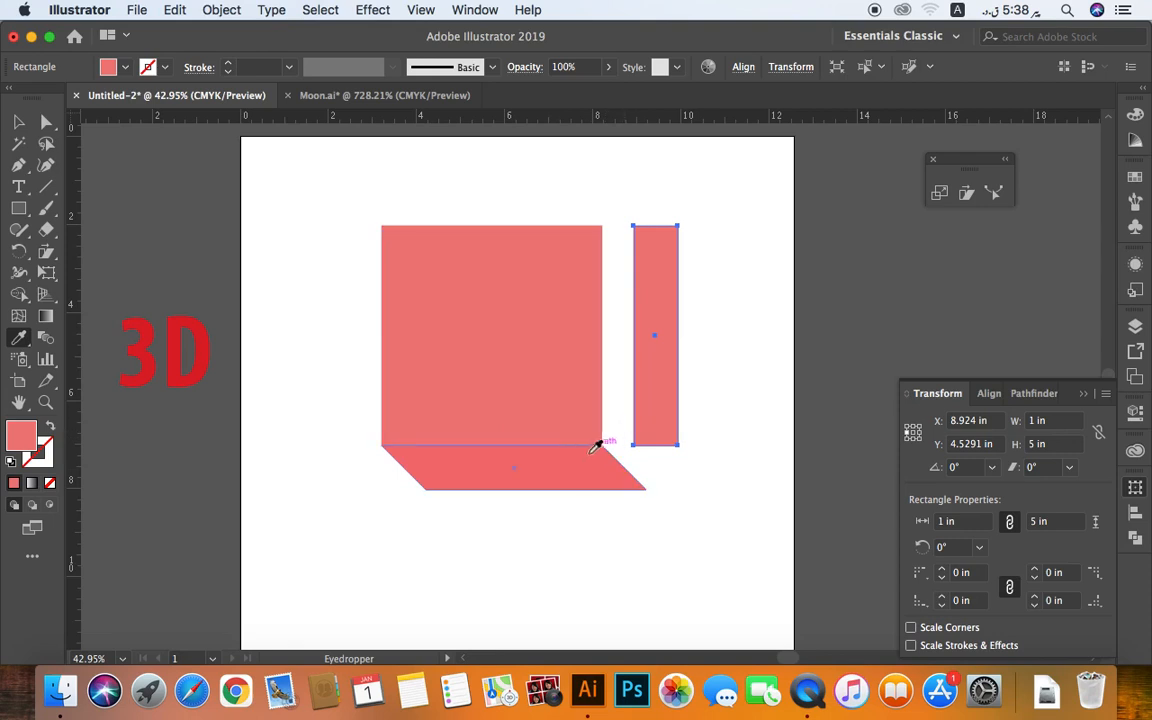
pyautogui.press('v')
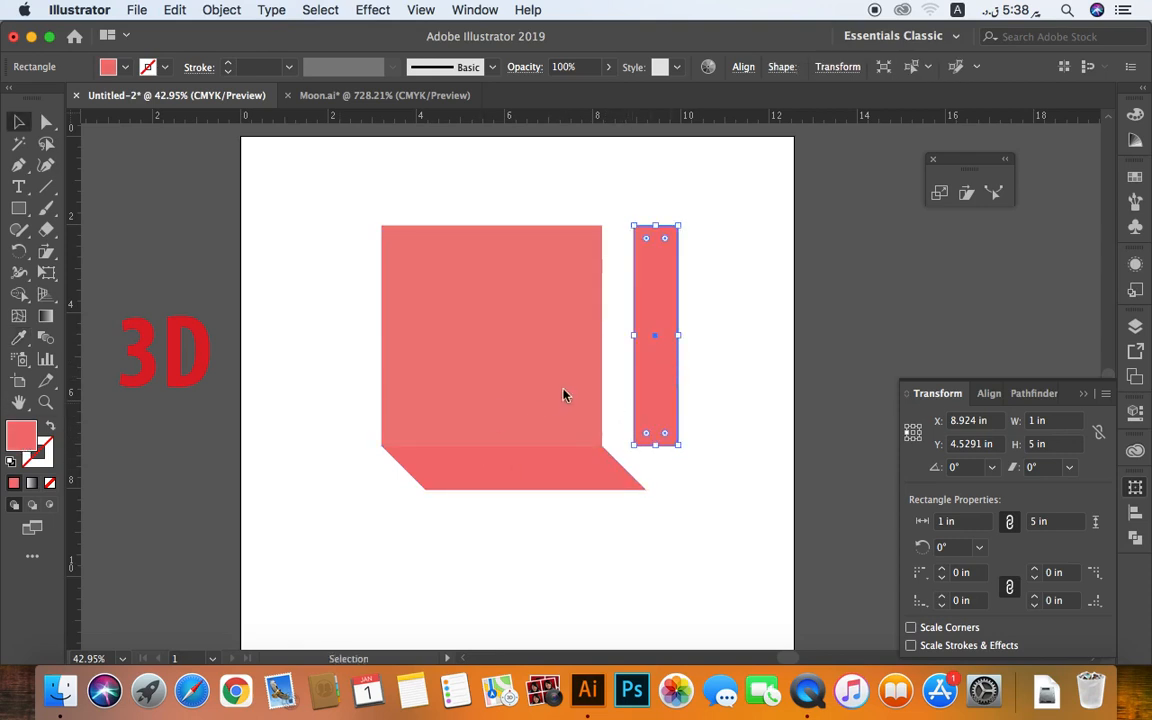
pyautogui.click(658, 215)
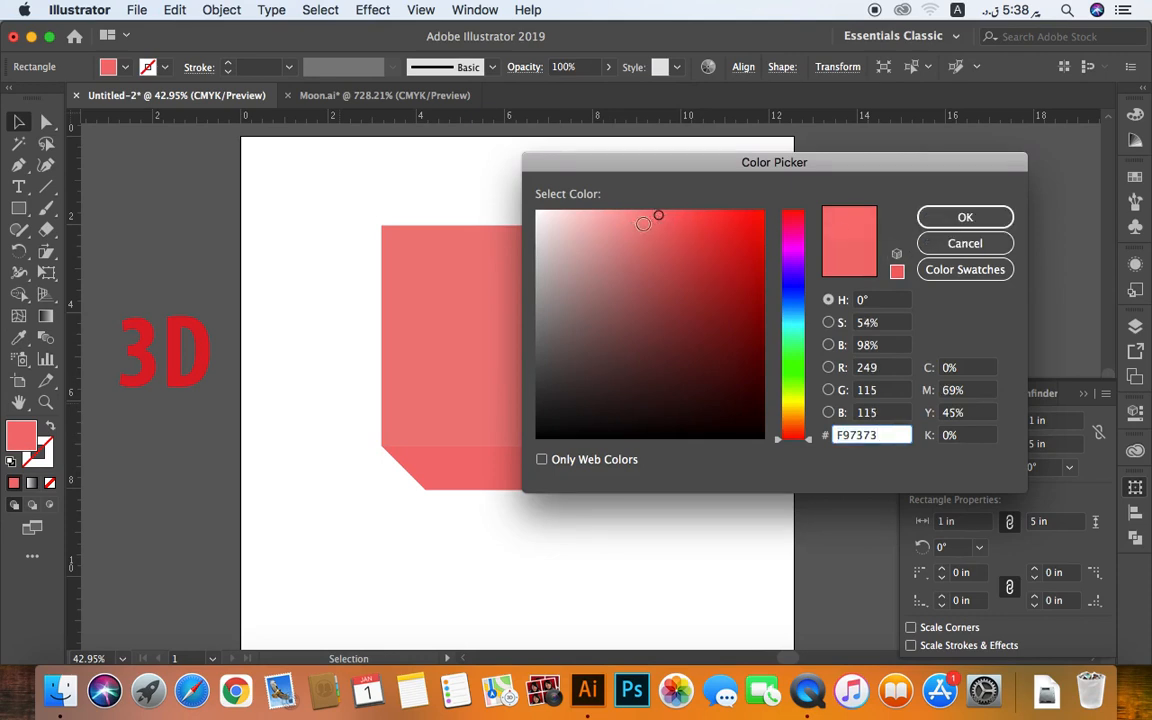
pyautogui.click(663, 215)
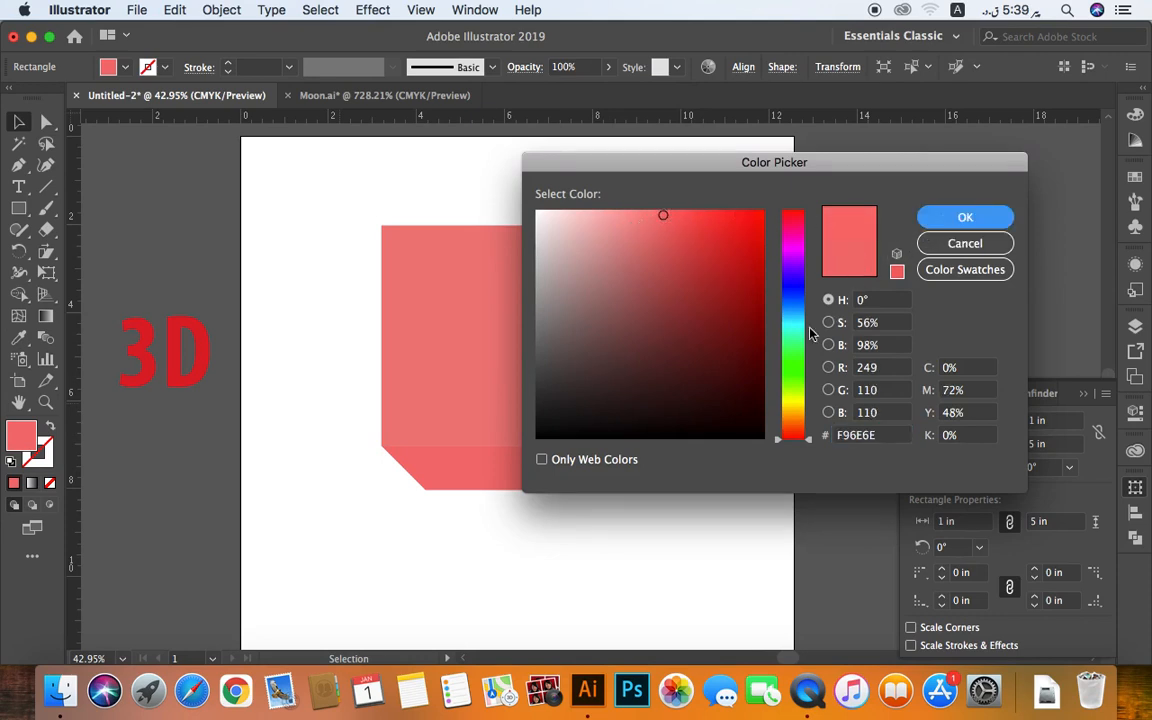
pyautogui.press('Return')
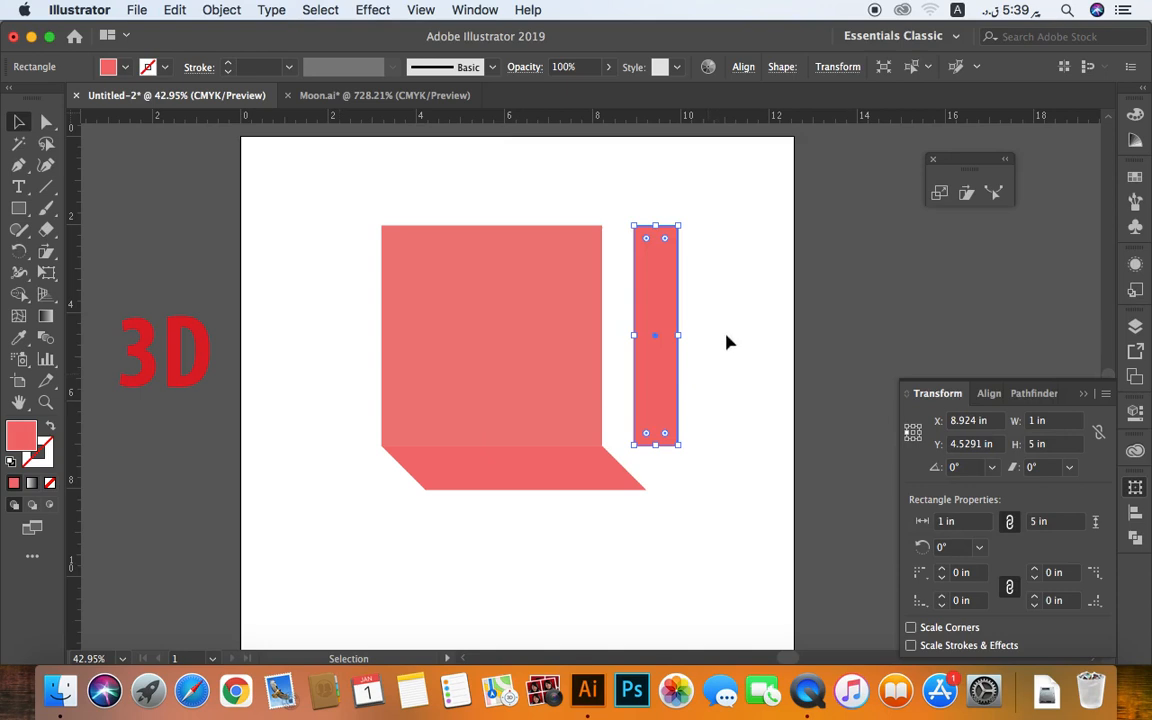
# Step: Shear the vertical strip by 45° along the vertical axis
pyautogui.doubleClick(964, 193)
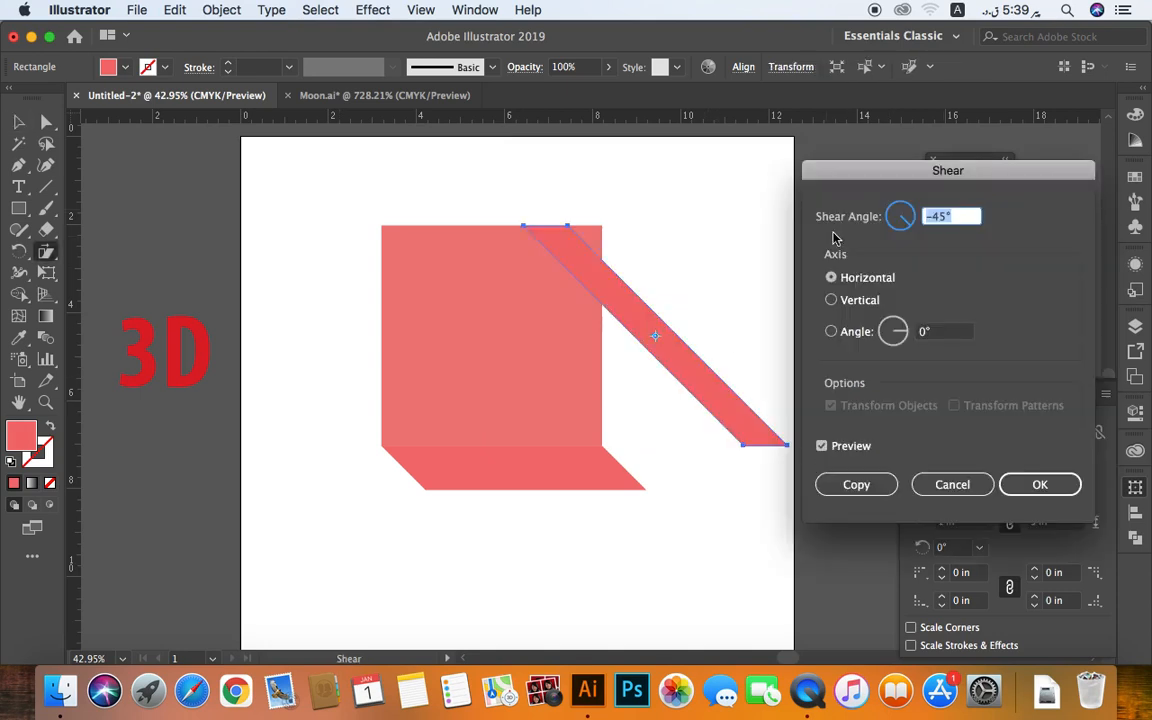
pyautogui.click(836, 300)
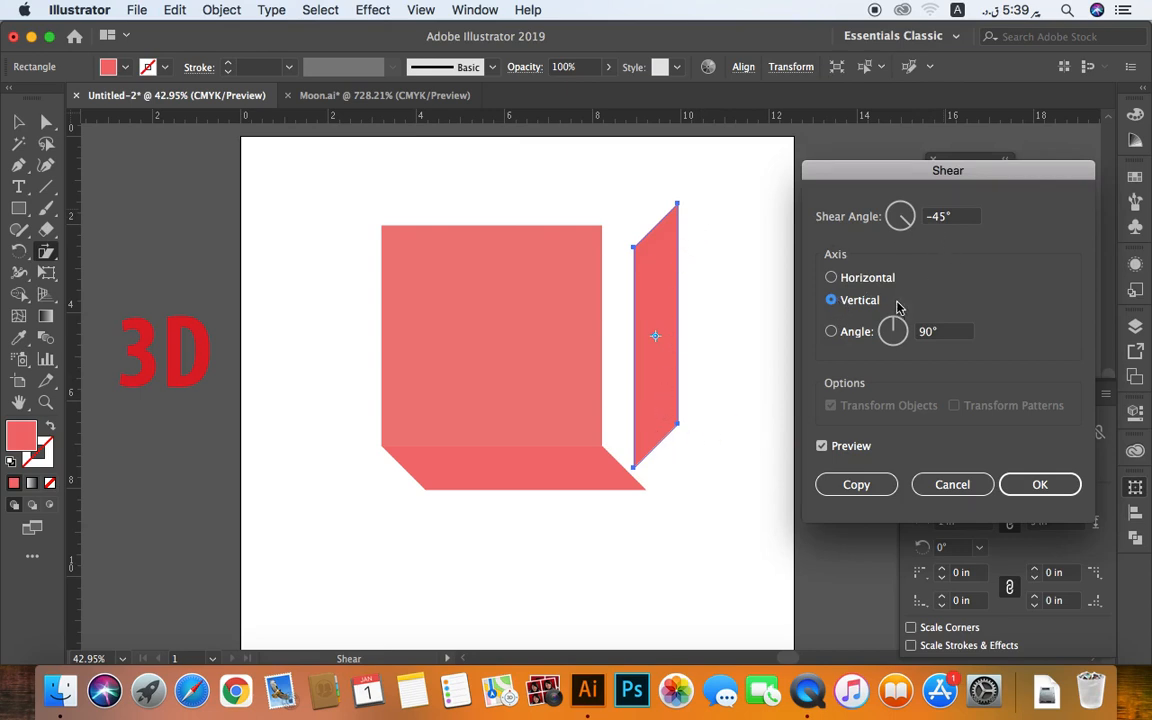
pyautogui.click(935, 219)
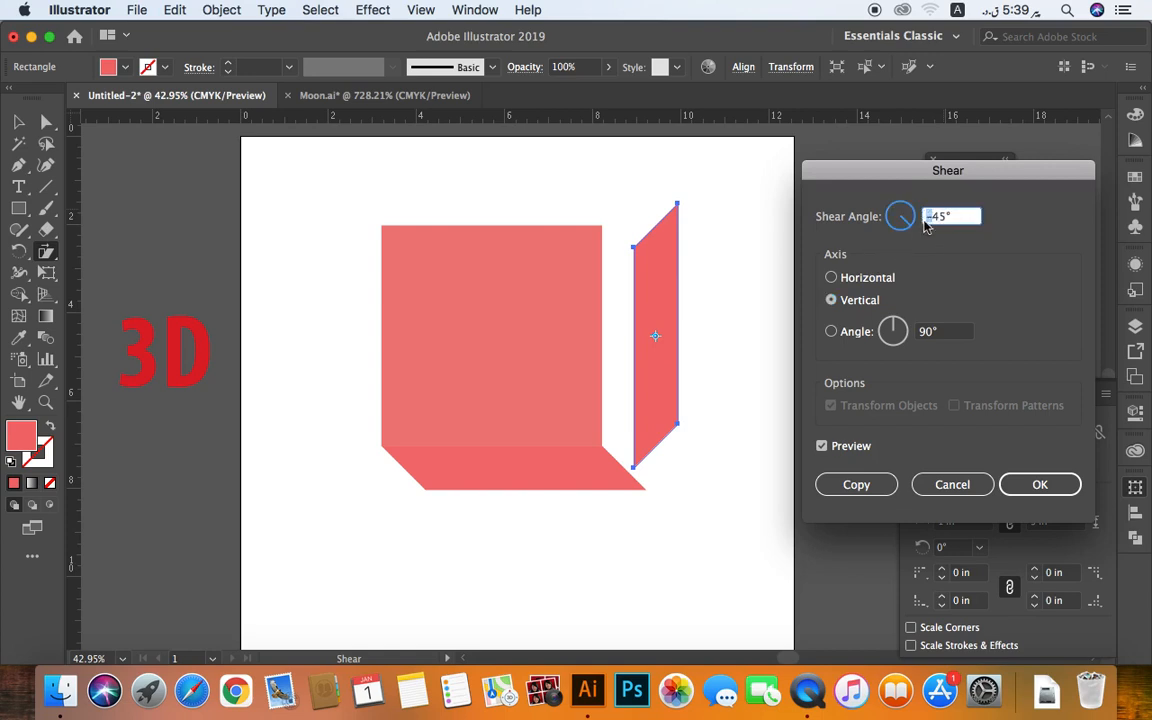
pyautogui.press('BackSpace')
pyautogui.click(845, 450)
pyautogui.click(845, 450)
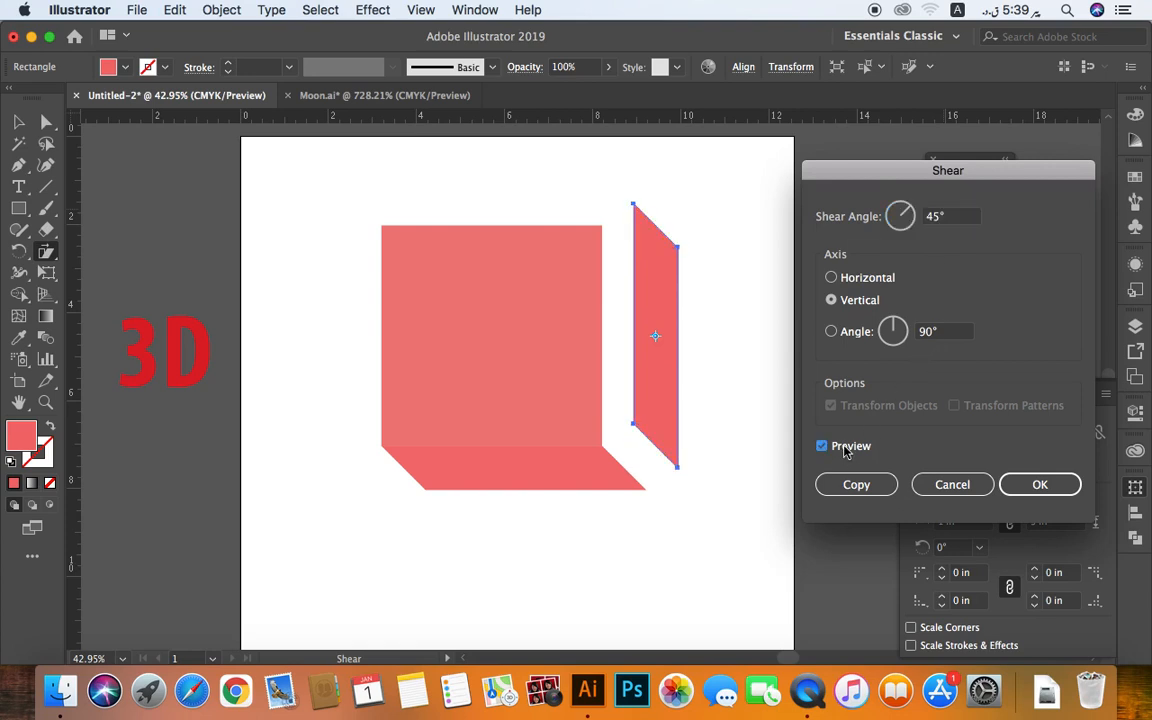
pyautogui.click(1037, 487)
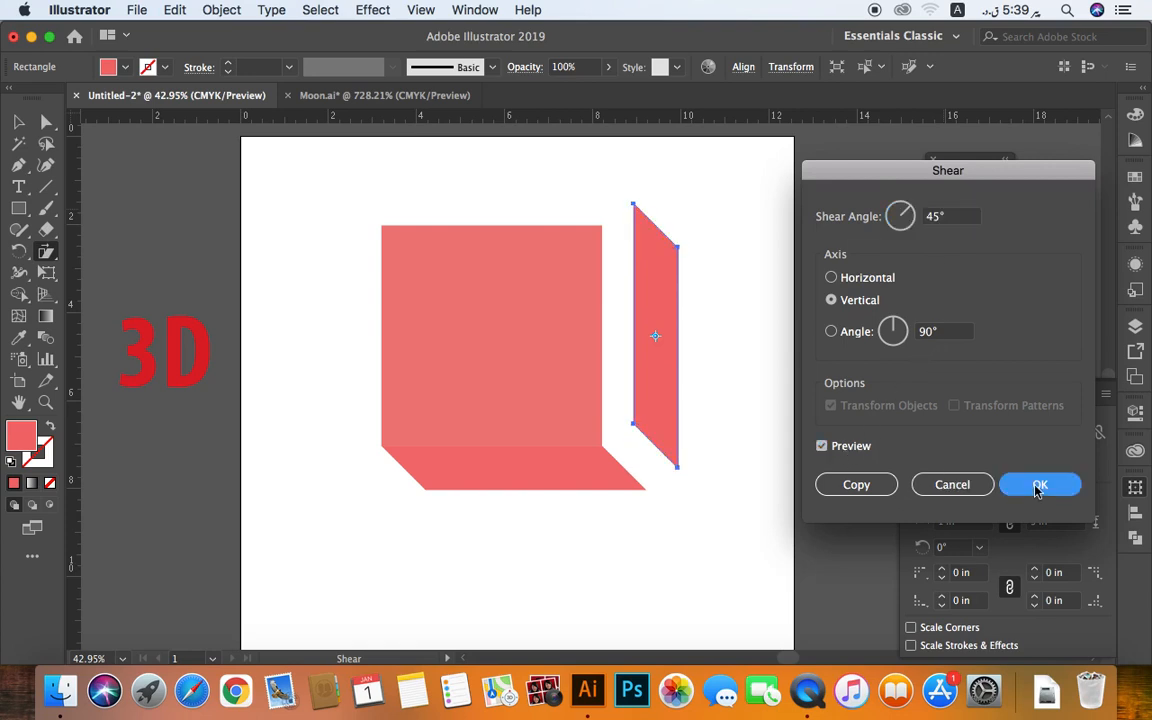
# Step: Move the sheared vertical strip against the square's right edge, with its upper-left corner on the square's upper-right corner
pyautogui.press('v')
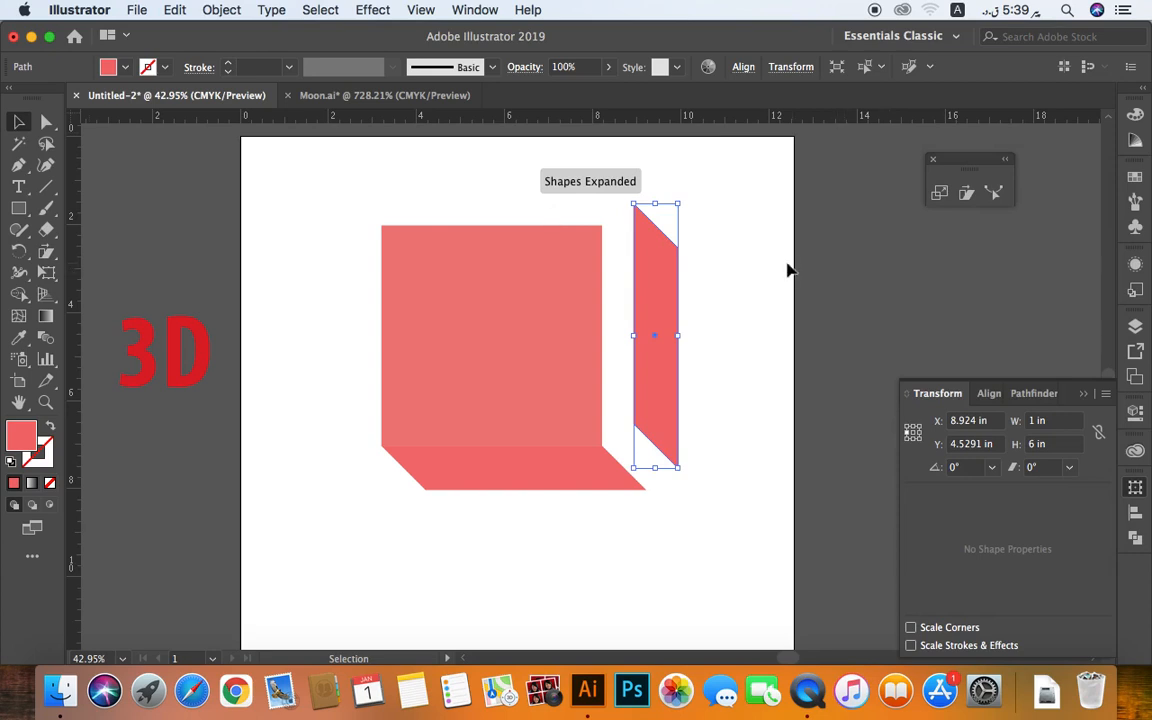
pyautogui.click(622, 247)
pyautogui.moveTo(639, 242); pyautogui.dragTo(613, 260)
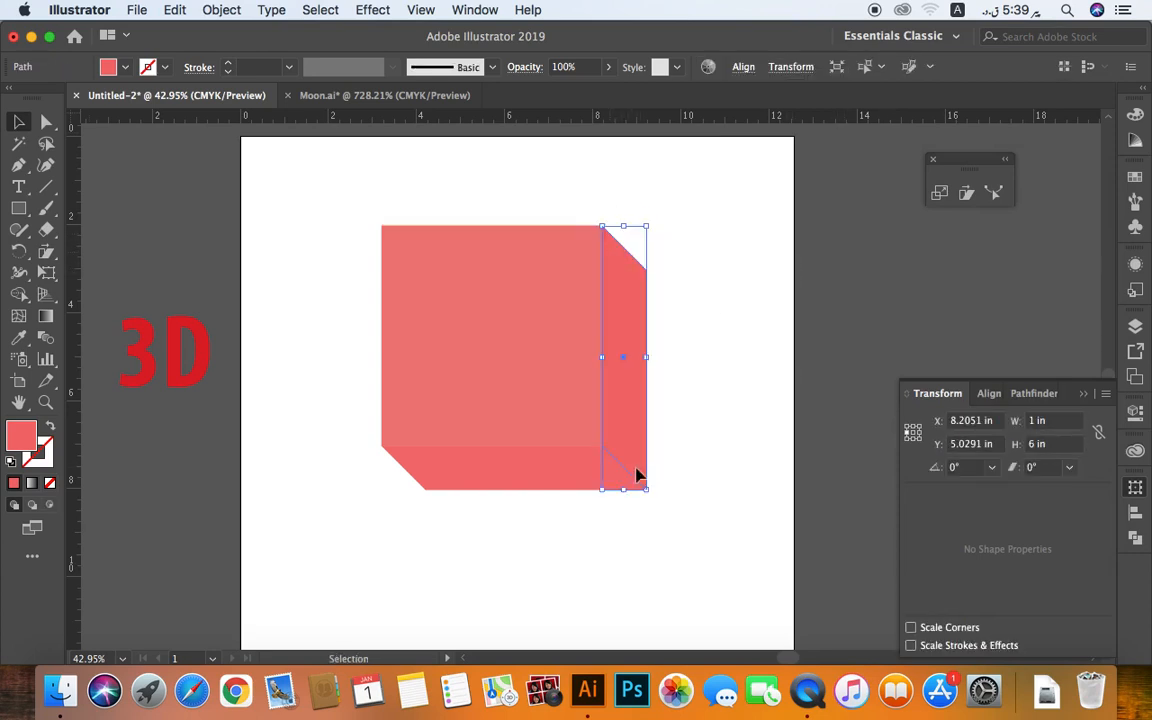
pyautogui.click(722, 509)
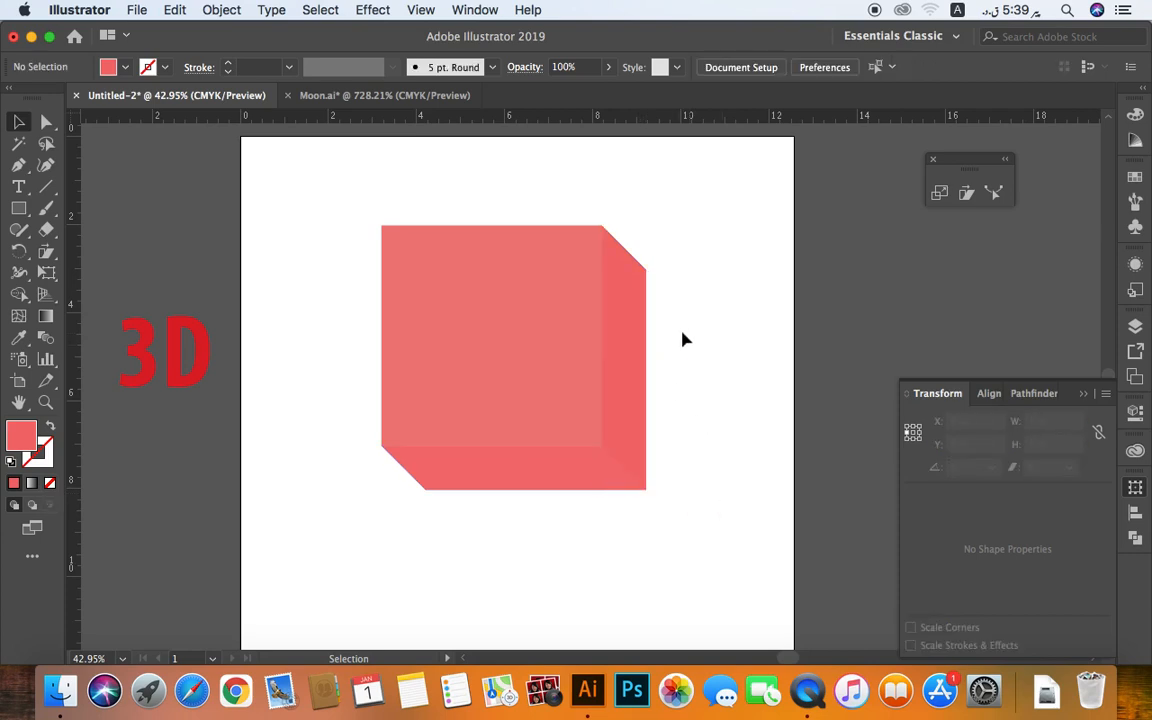
# Step: Change the box's right side fill to a slightly more saturated red than the bottom side
pyautogui.click(634, 358)
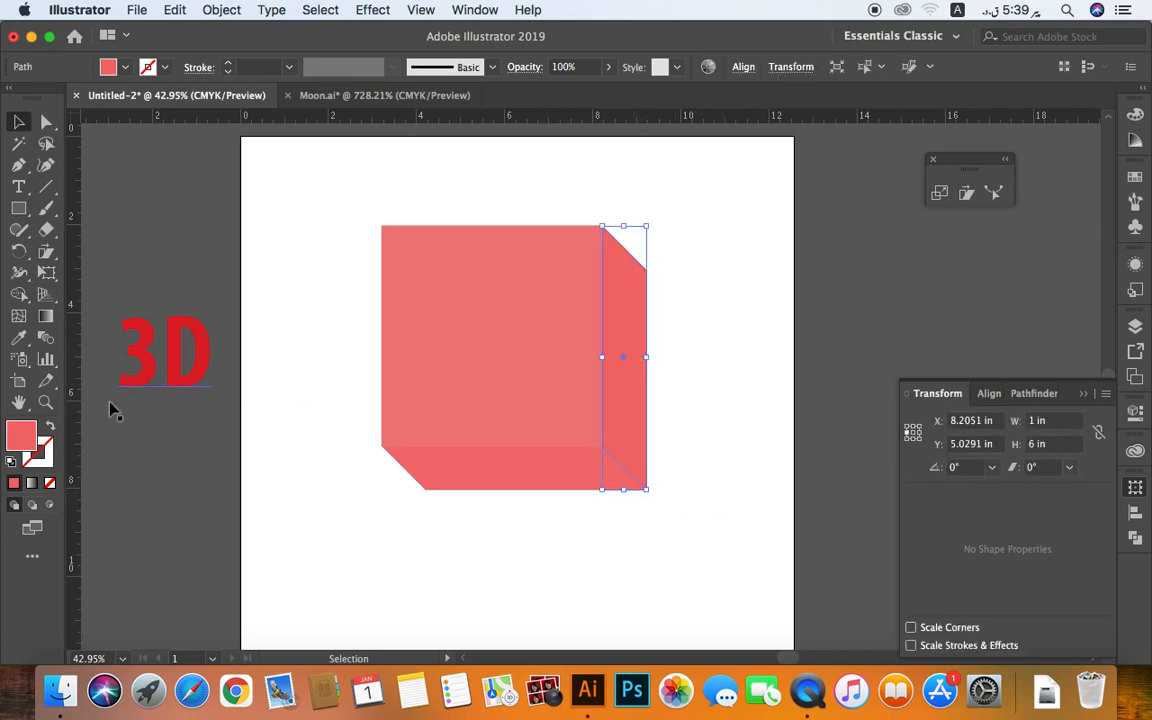
pyautogui.doubleClick(24, 440)
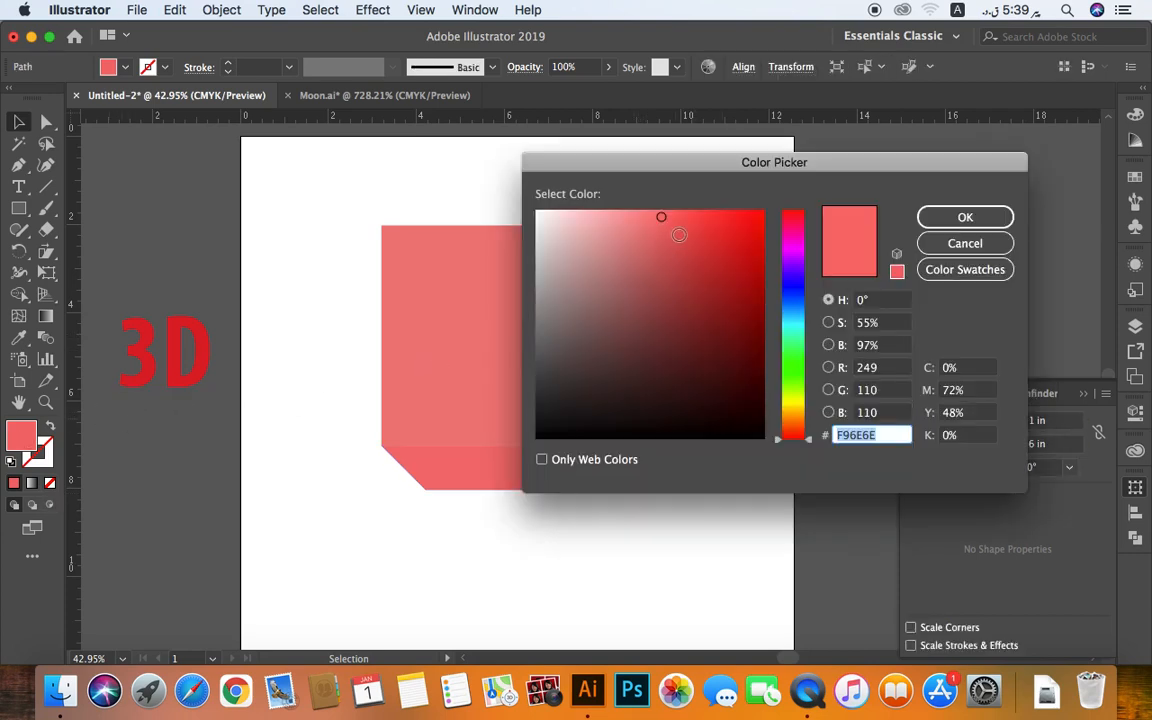
pyautogui.click(678, 219)
pyautogui.click(964, 217)
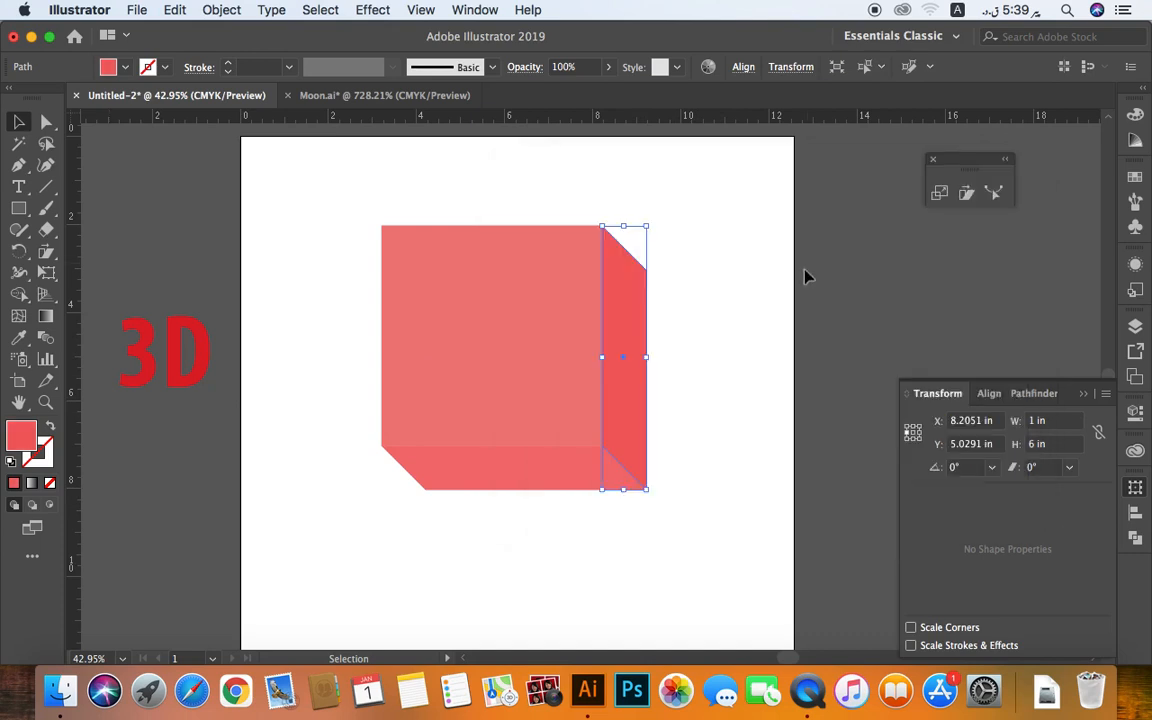
pyautogui.click(707, 424)
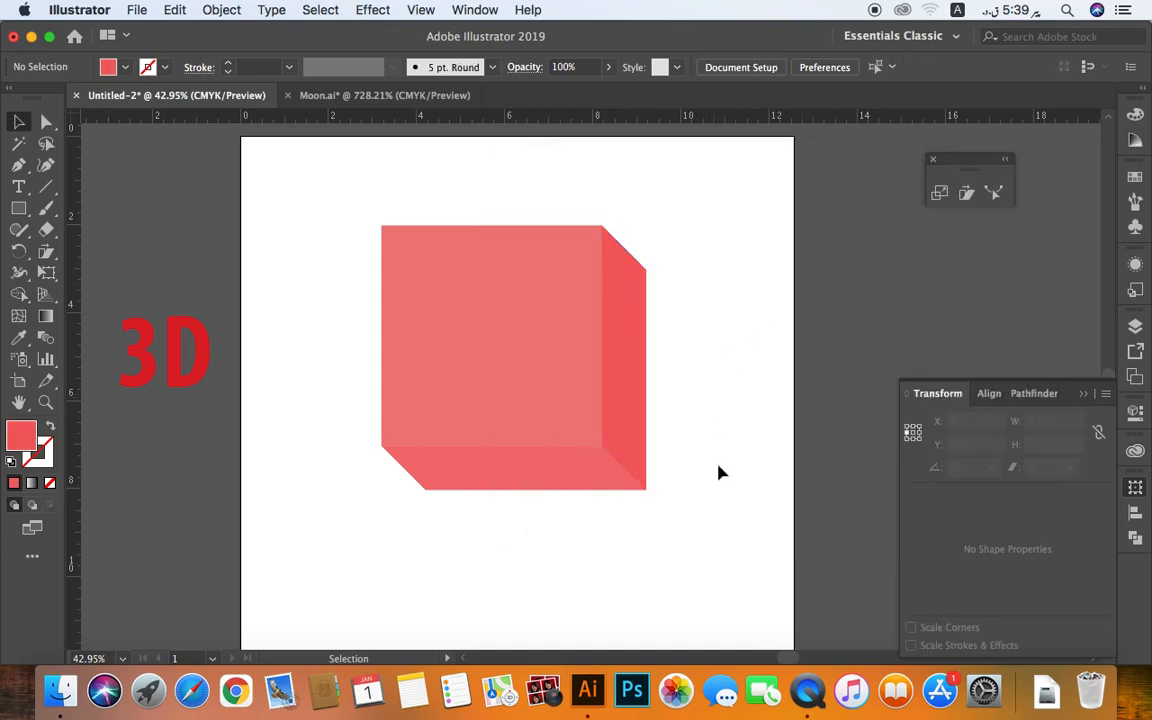
# Step: Enlarge the 3D text to about 4.07 by 4.82 in and move it onto the middle of the square
pyautogui.click(205, 372)
pyautogui.moveTo(215, 303); pyautogui.dragTo(358, 228)
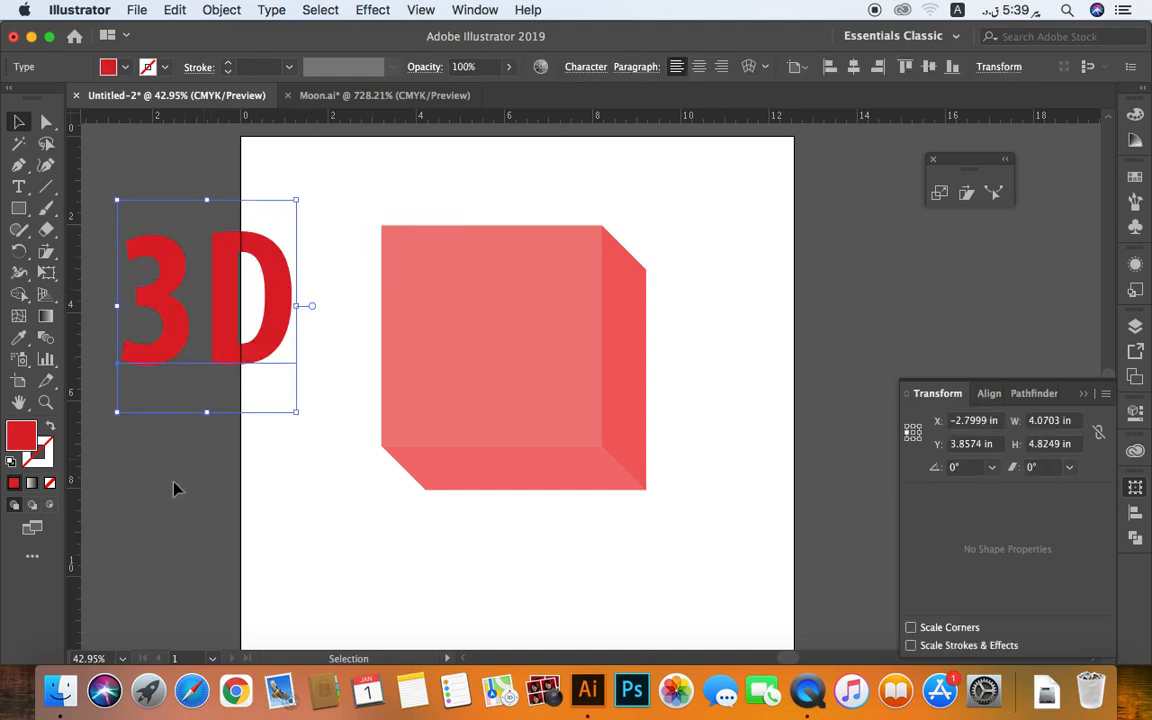
pyautogui.moveTo(236, 342); pyautogui.dragTo(520, 374)
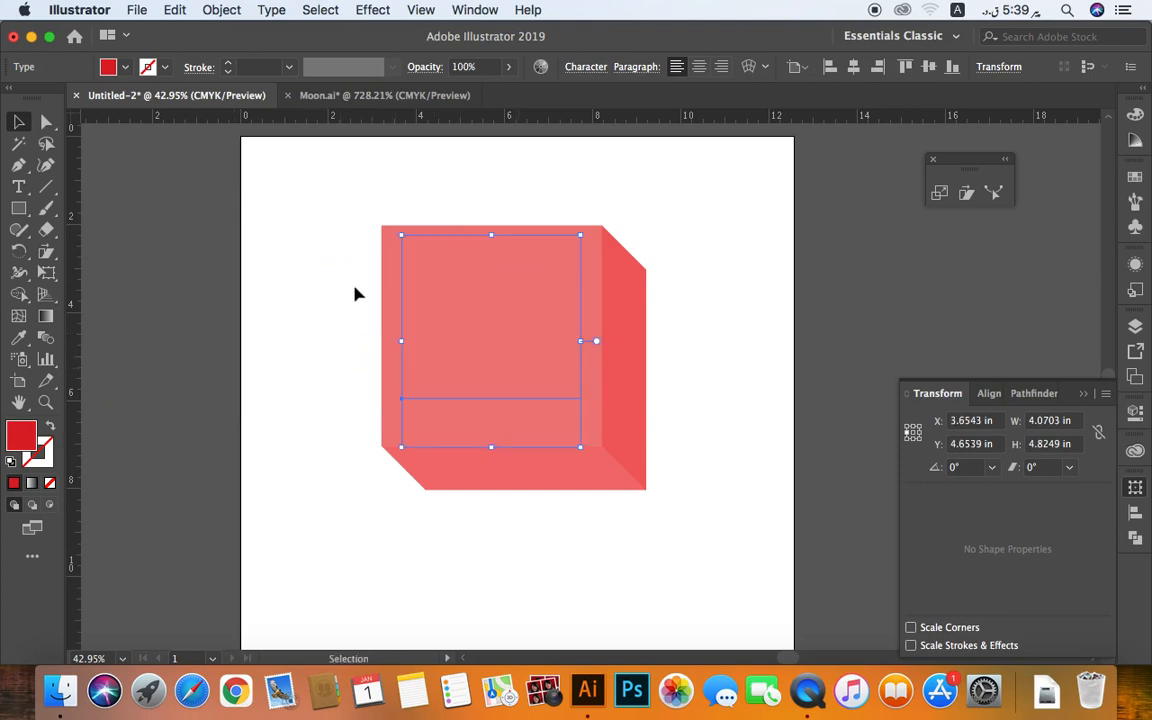
pyautogui.click(336, 257)
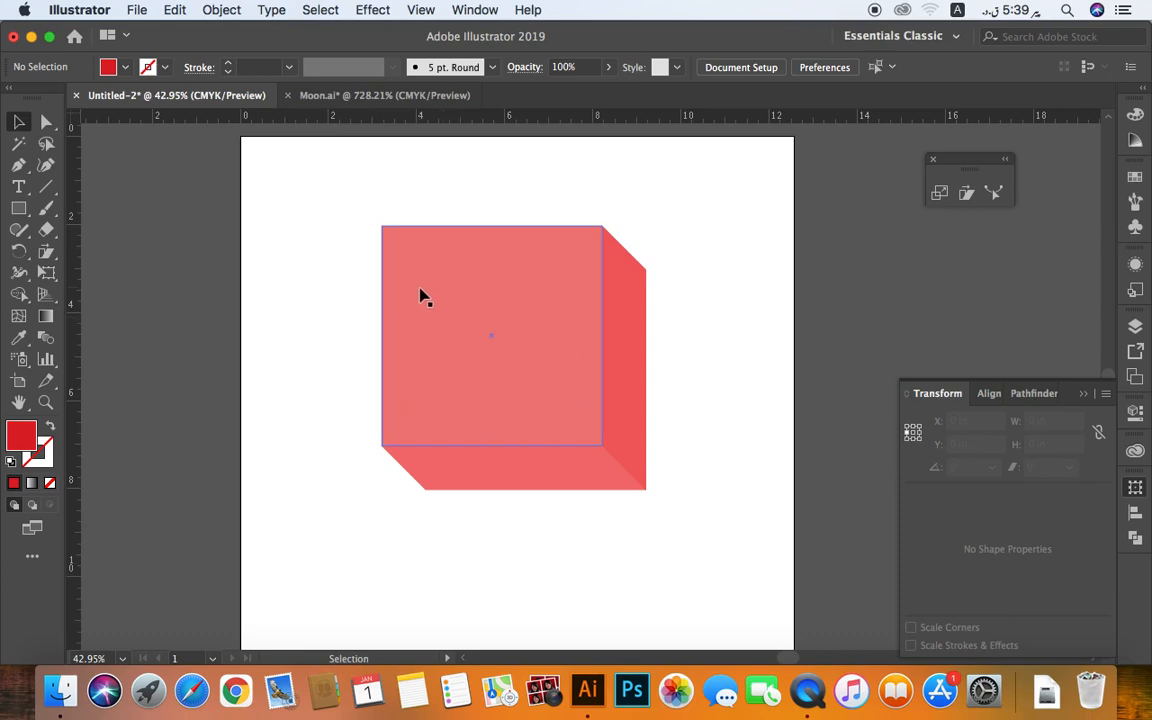
# Step: Check in outline view where the 3D text lies, and send the square to the back so the text sits above it
pyautogui.press('super+y')
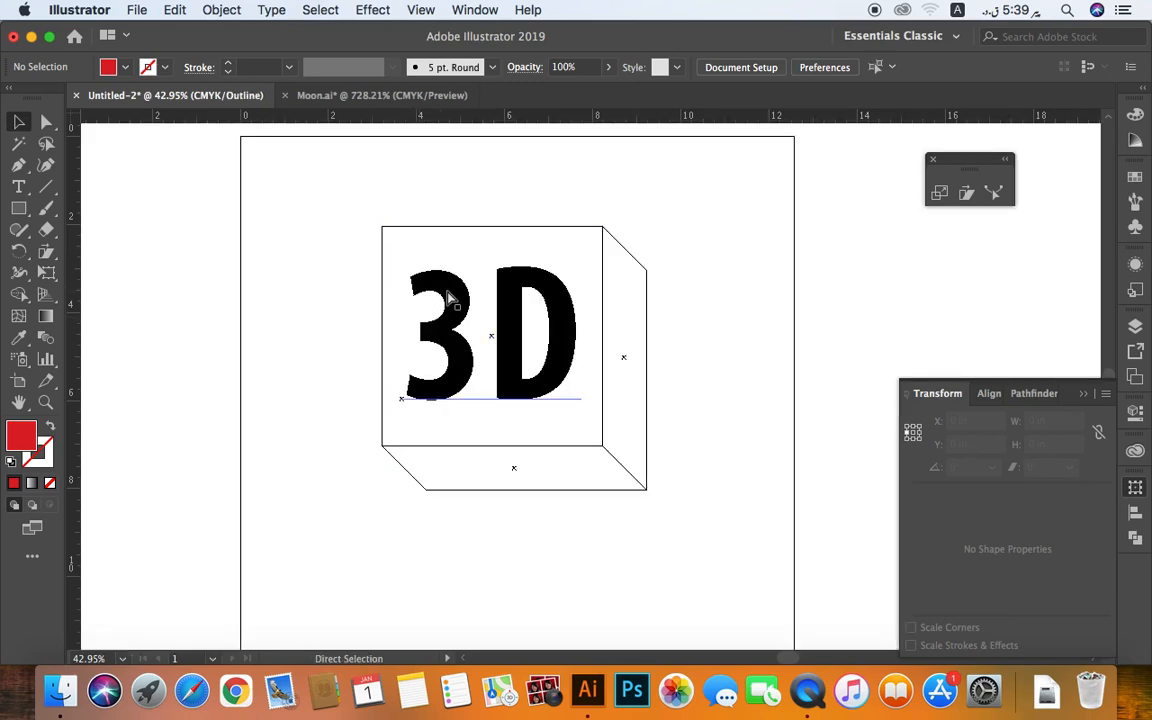
pyautogui.press('super+y')
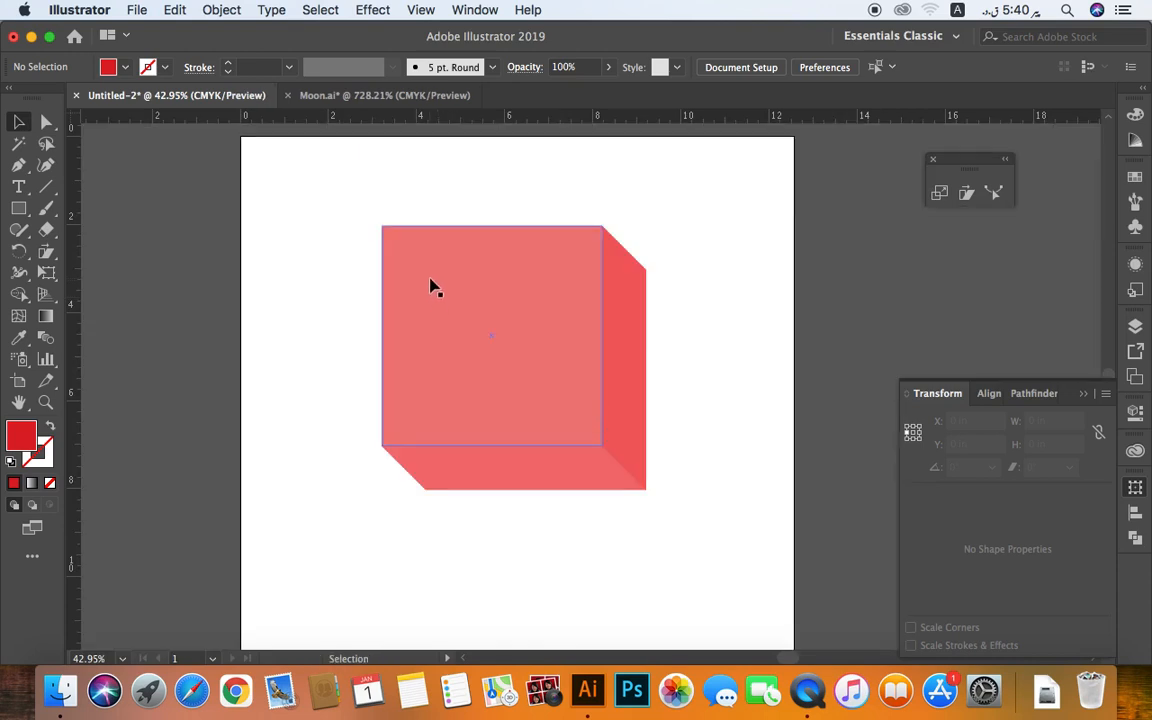
pyautogui.click(432, 286)
pyautogui.rightClick(432, 270)
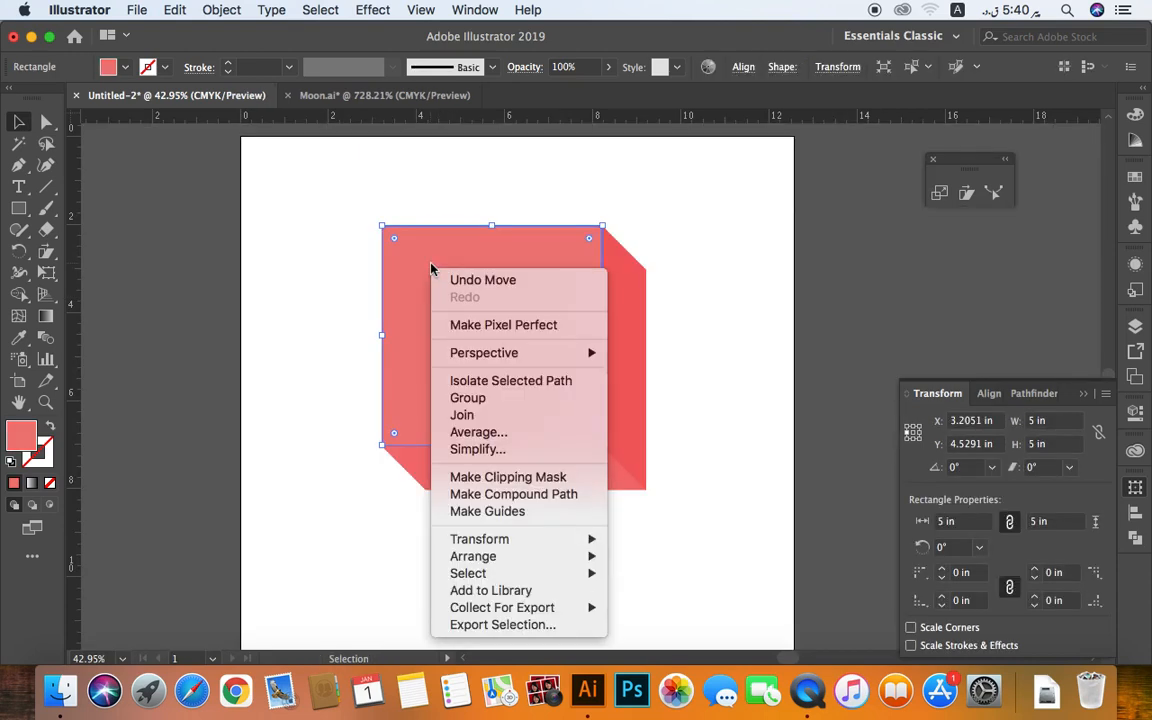
pyautogui.moveTo(592, 571)
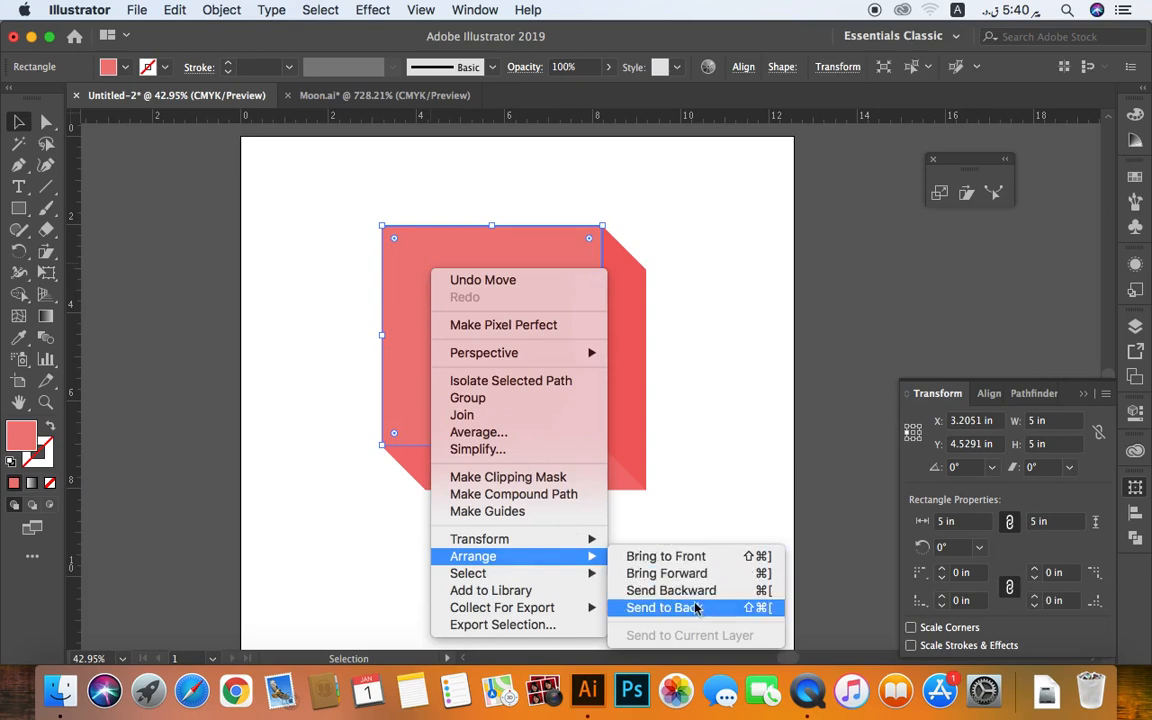
pyautogui.click(693, 607)
pyautogui.click(693, 507)
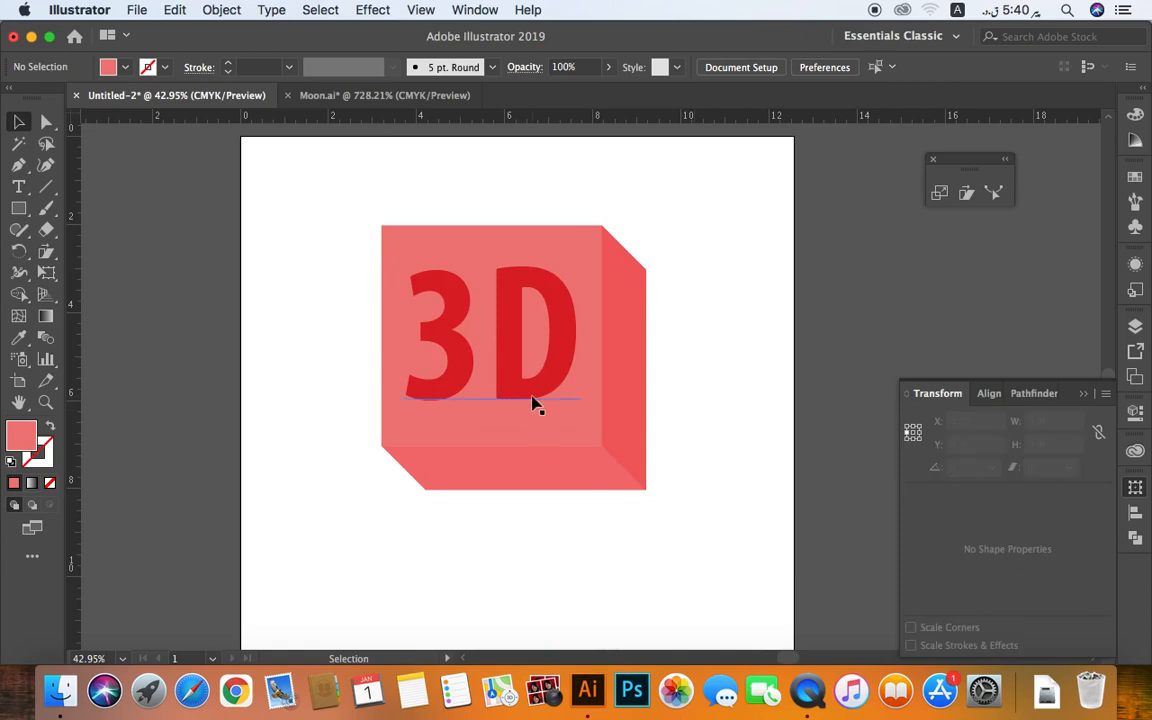
# Step: Group the square, both side strips and the 3D text
pyautogui.click(563, 248)
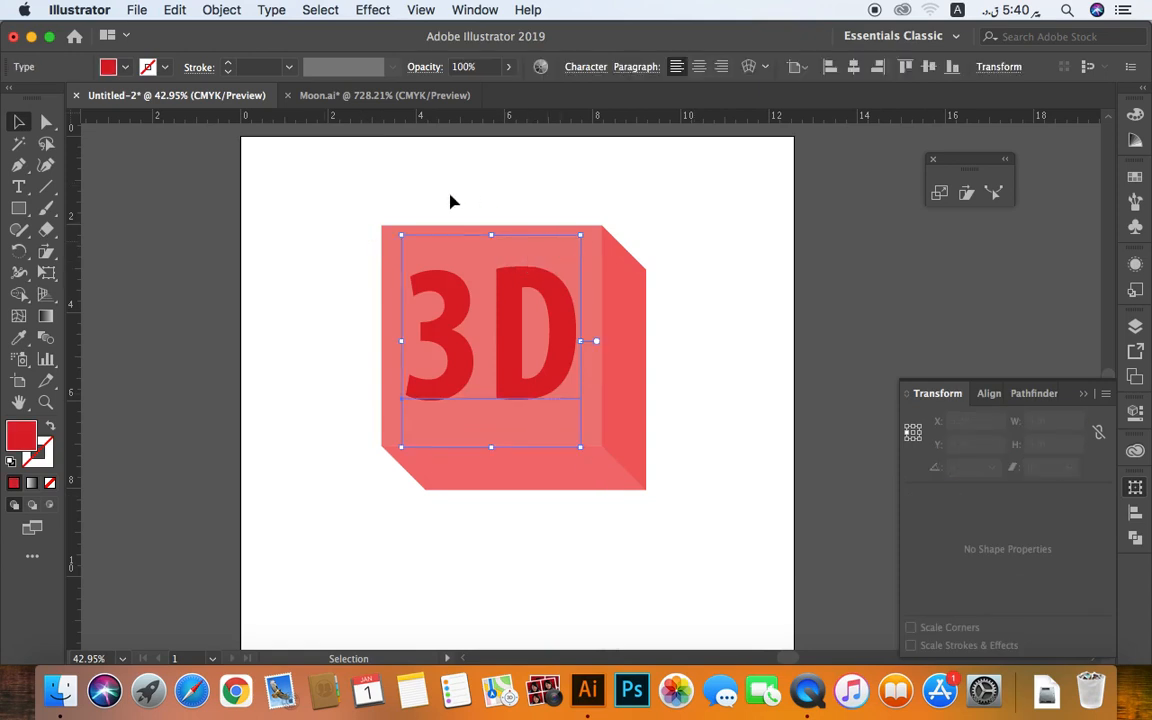
pyautogui.click(387, 240)
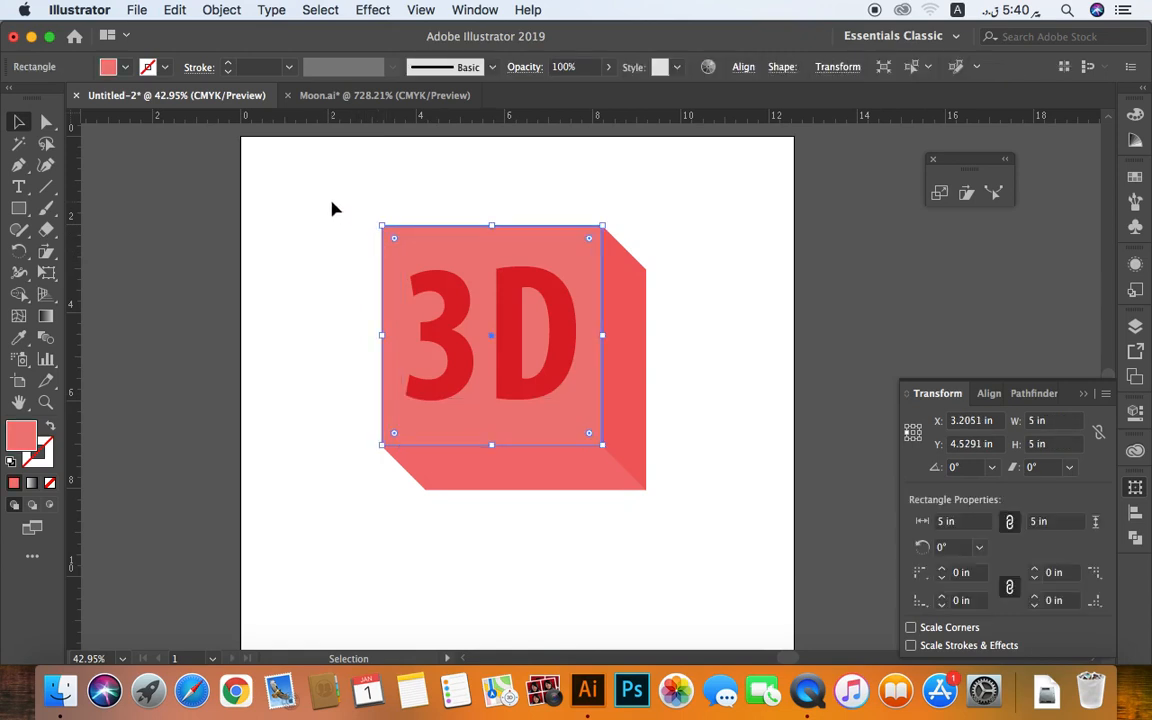
pyautogui.moveTo(332, 205); pyautogui.dragTo(673, 491)
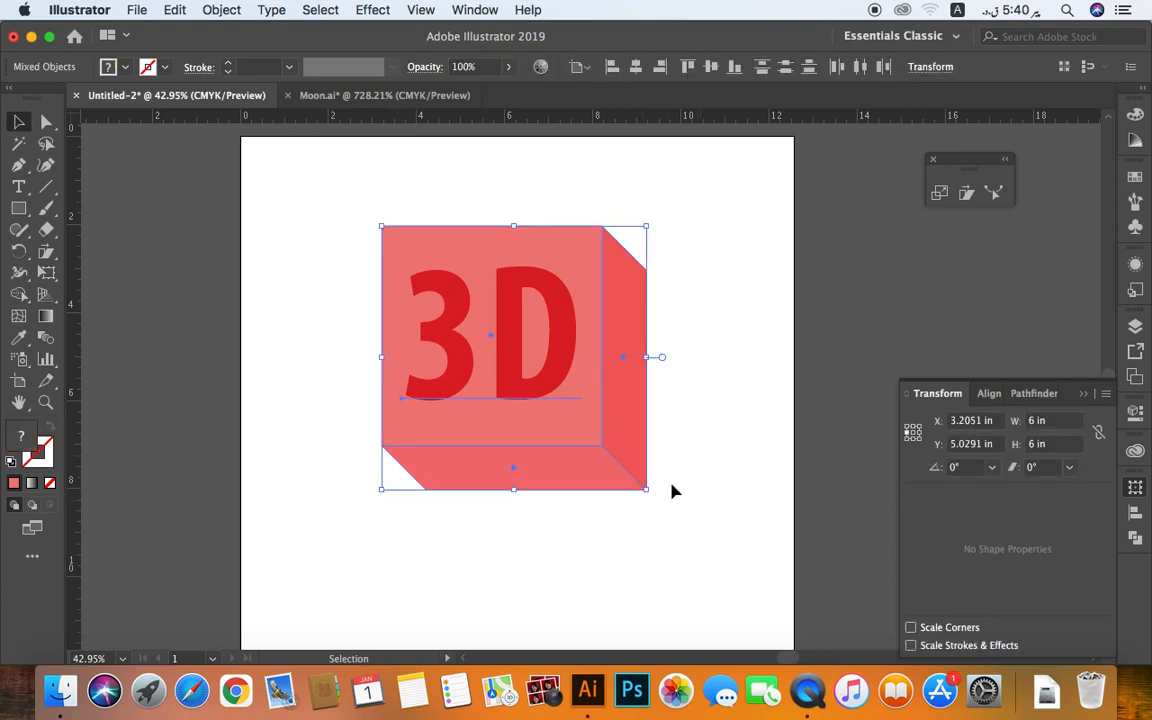
pyautogui.rightClick(552, 424)
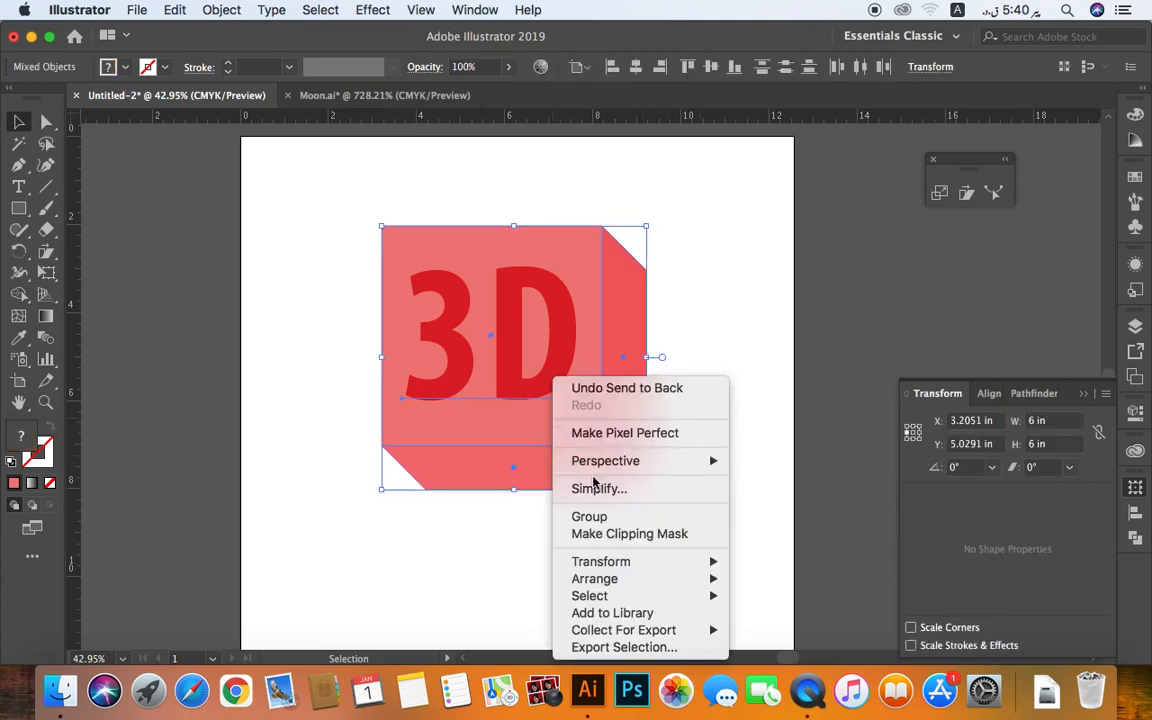
pyautogui.click(590, 517)
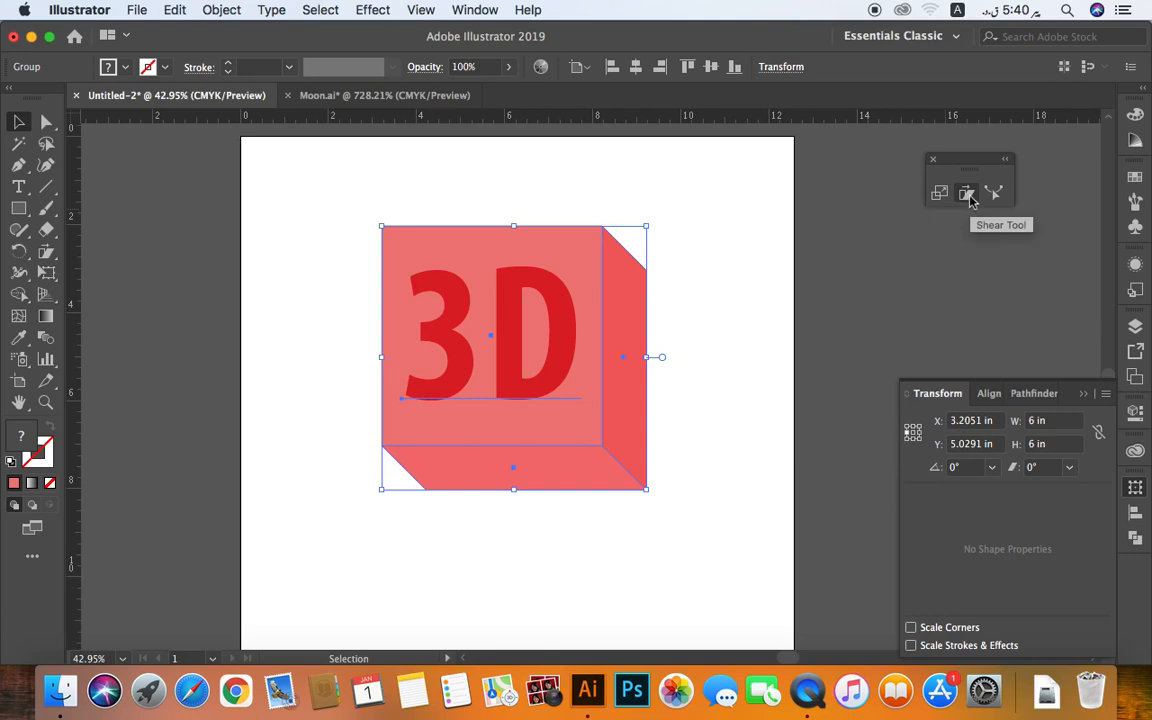
# Step: Shear the grouped box freehand into a rightward slant, about 8.27 in wide and 5.49 in high
pyautogui.click(968, 197)
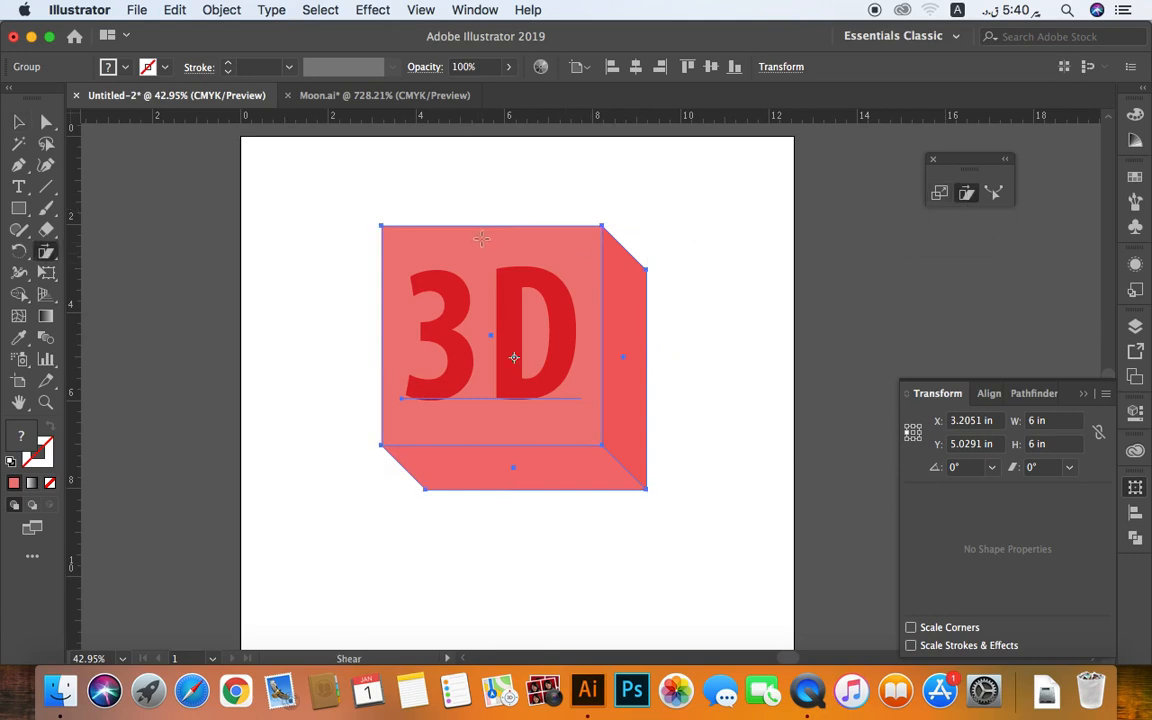
pyautogui.moveTo(495, 233); pyautogui.dragTo(537, 258)
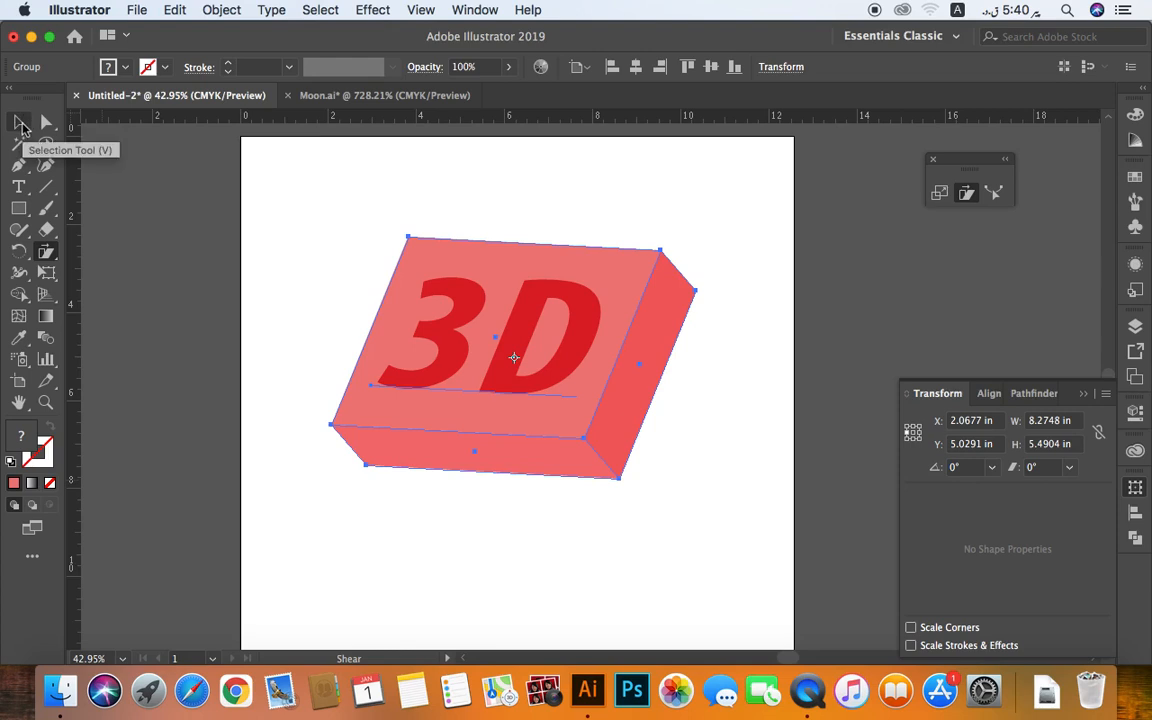
# Step: Delete the whole sheared 3D box group from the artboard
pyautogui.click(22, 127)
pyautogui.moveTo(346, 212); pyautogui.dragTo(684, 522)
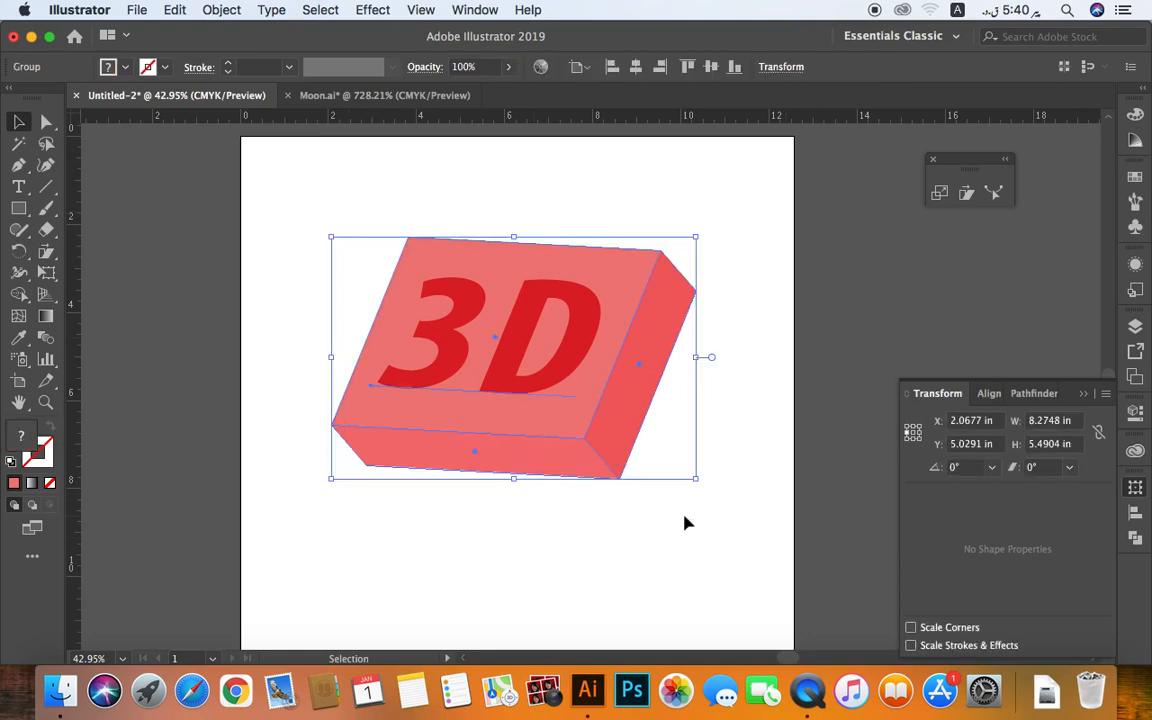
pyautogui.press('Delete')
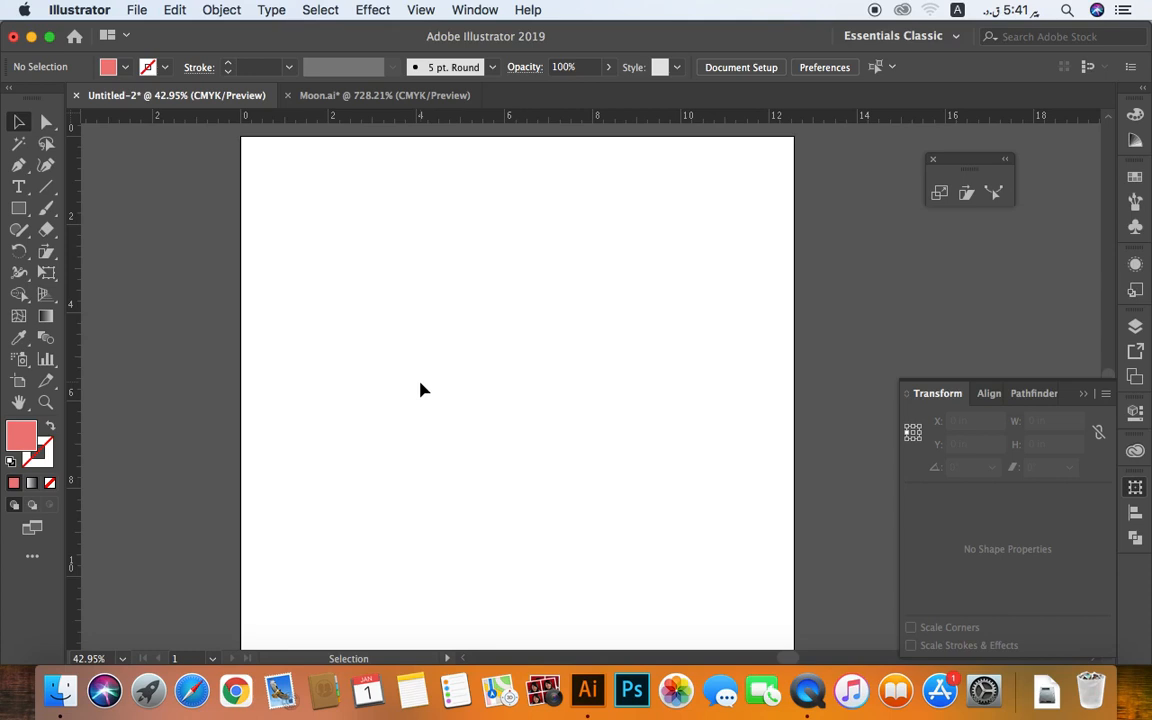
# Step: Draw a tall rectangle about 1.02 by 6.27 in on the artboard with a black 000000 fill
pyautogui.click(18, 208)
pyautogui.doubleClick(21, 435)
pyautogui.click(734, 437)
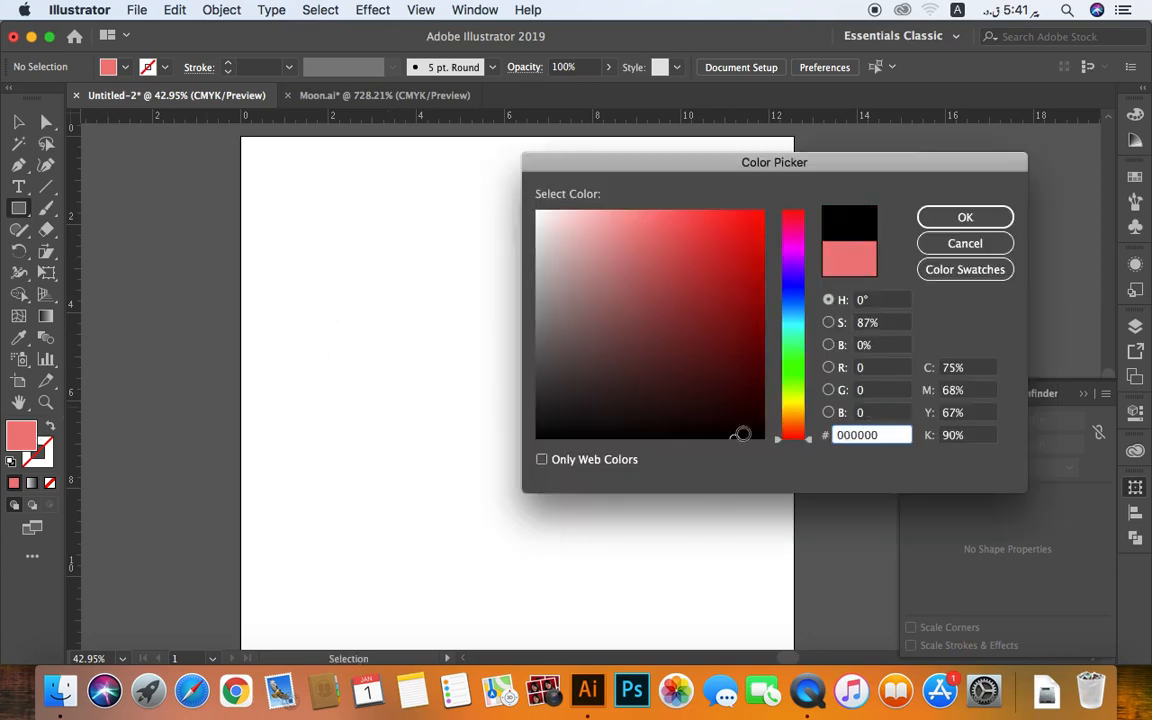
pyautogui.click(963, 219)
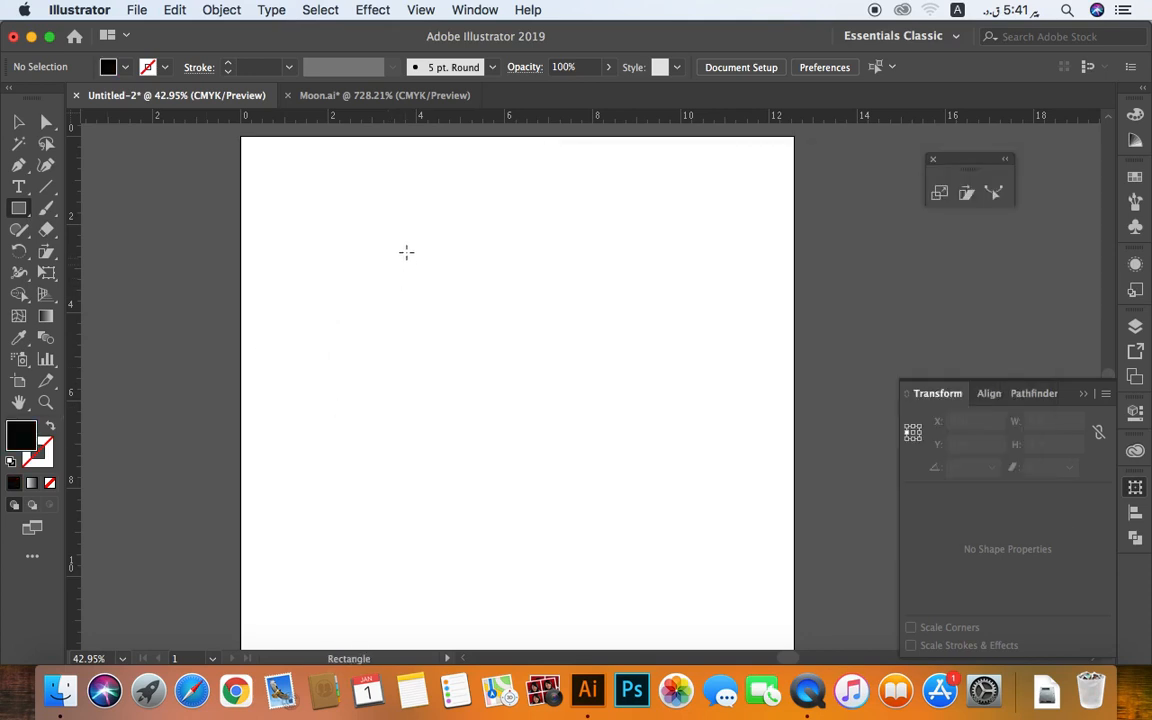
pyautogui.moveTo(406, 251); pyautogui.dragTo(451, 527)
pyautogui.press('v')
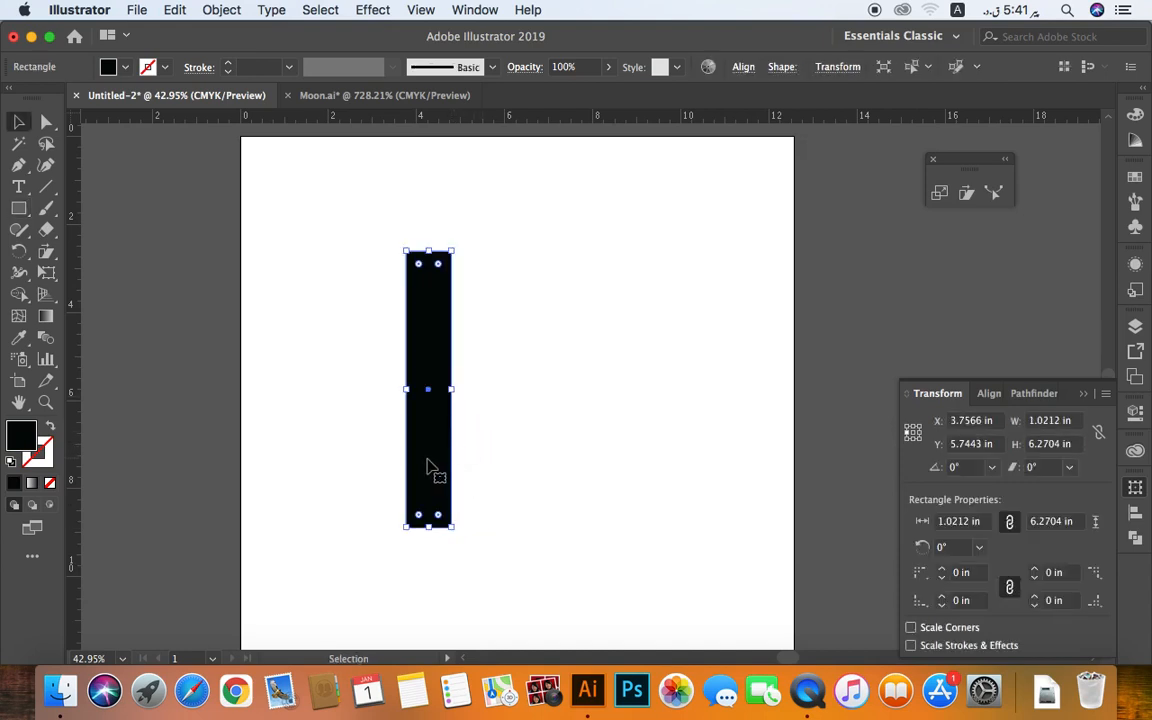
# Step: Make three evenly spaced copies of the black bar to its right, about 1.25 in apart, and select all four bars
pyautogui.moveTo(429, 465); pyautogui.dragTo(483, 467)
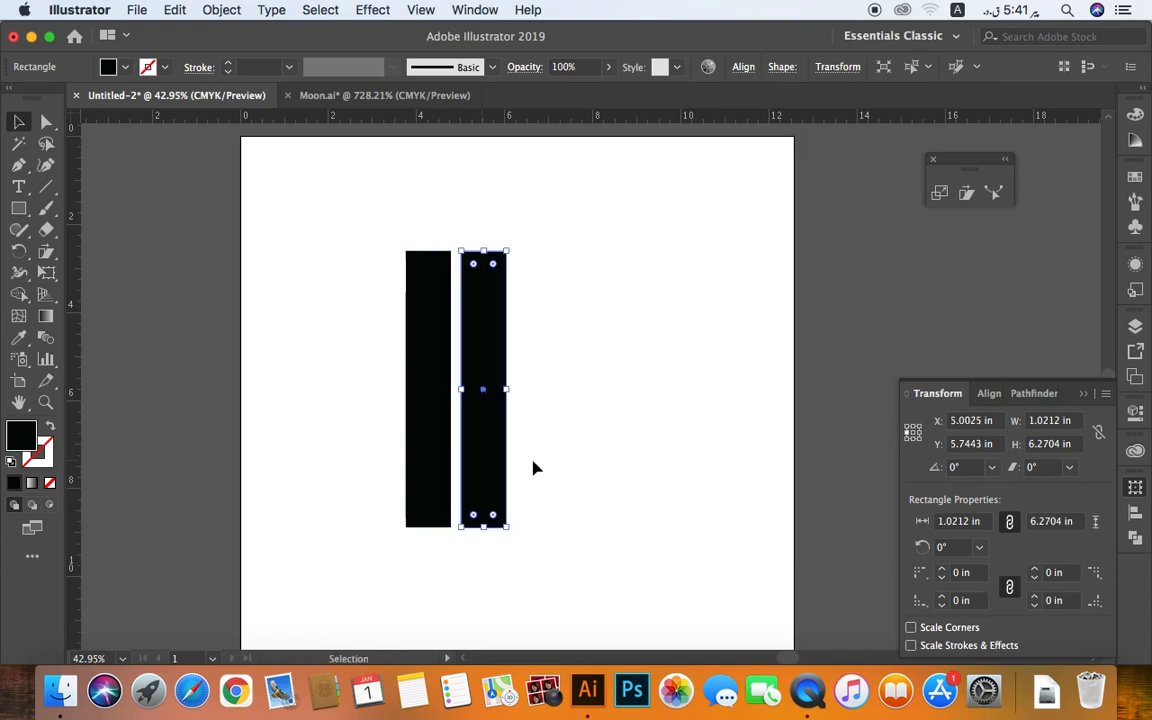
pyautogui.press('super+d')
pyautogui.press('super+d')
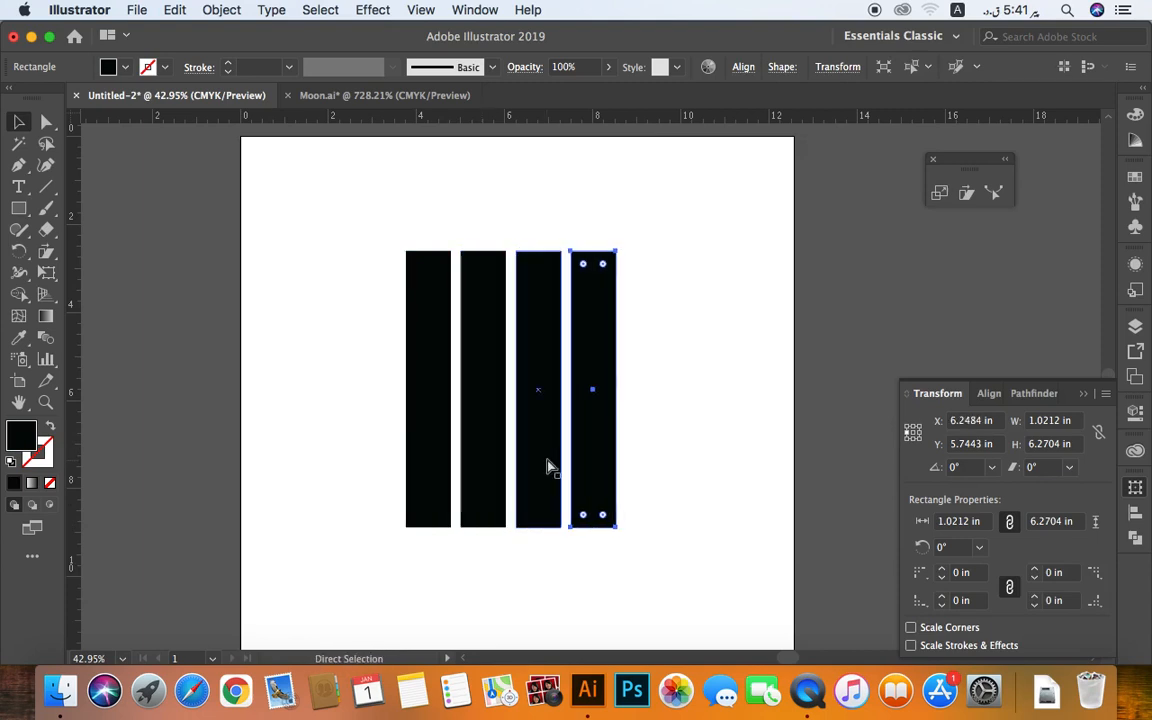
pyautogui.moveTo(683, 331); pyautogui.dragTo(193, 435)
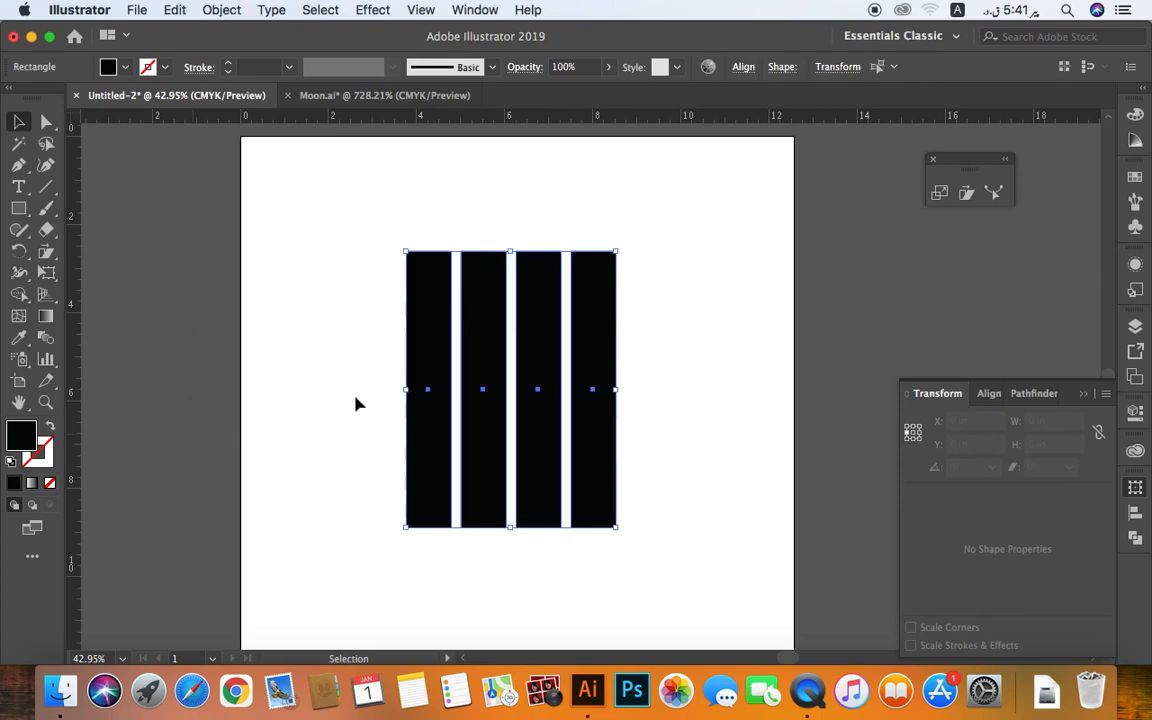
# Step: Shear only the top corner points of the four bars leftward until they converge into a narrow peak, about 6.43 in high overall
pyautogui.click(46, 121)
pyautogui.moveTo(393, 235); pyautogui.dragTo(616, 288)
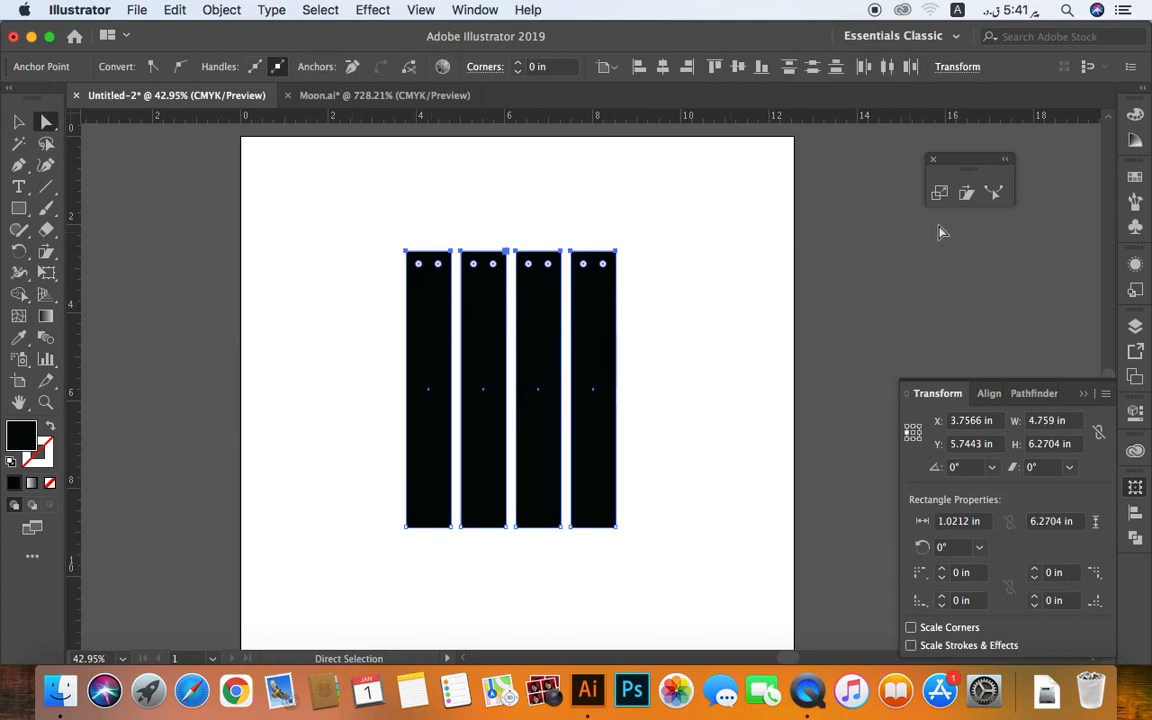
pyautogui.click(966, 192)
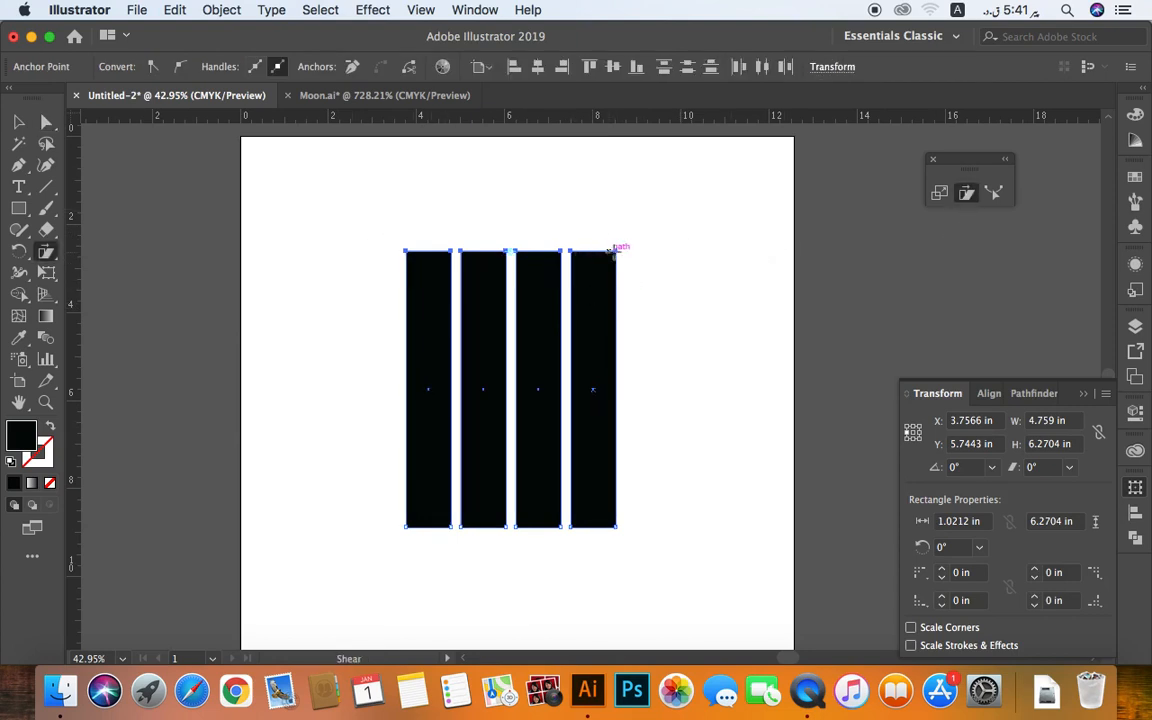
pyautogui.moveTo(616, 251); pyautogui.dragTo(519, 247)
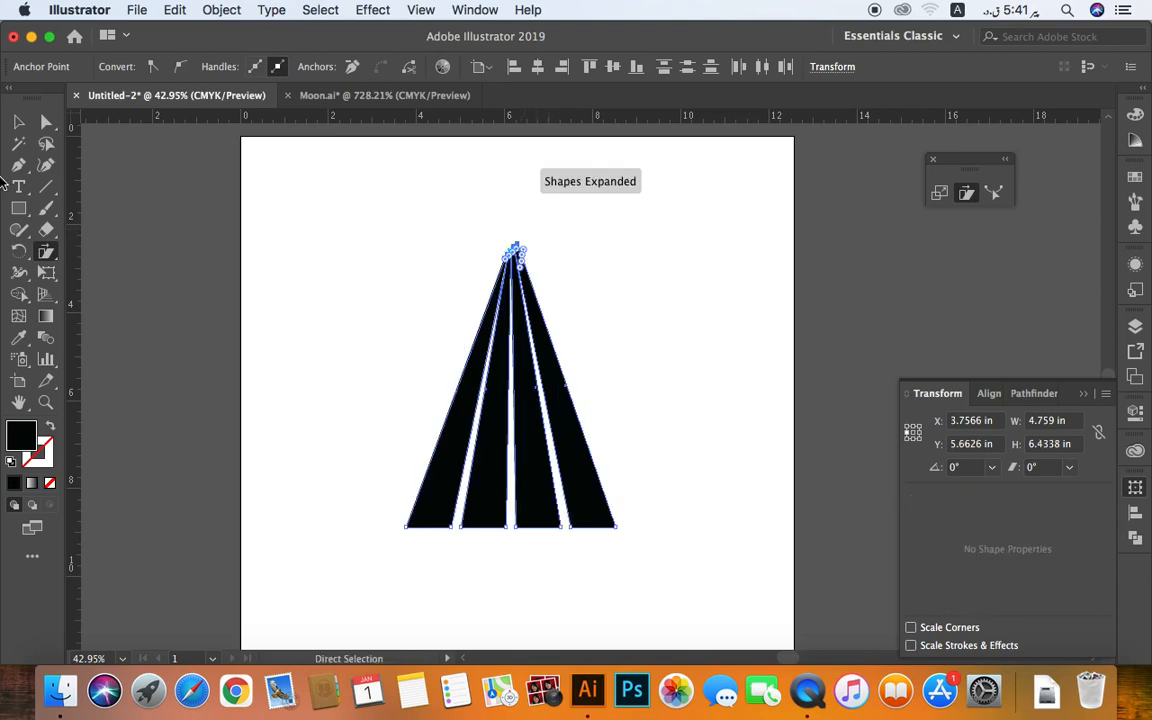
pyautogui.press('v')
pyautogui.click(691, 407)
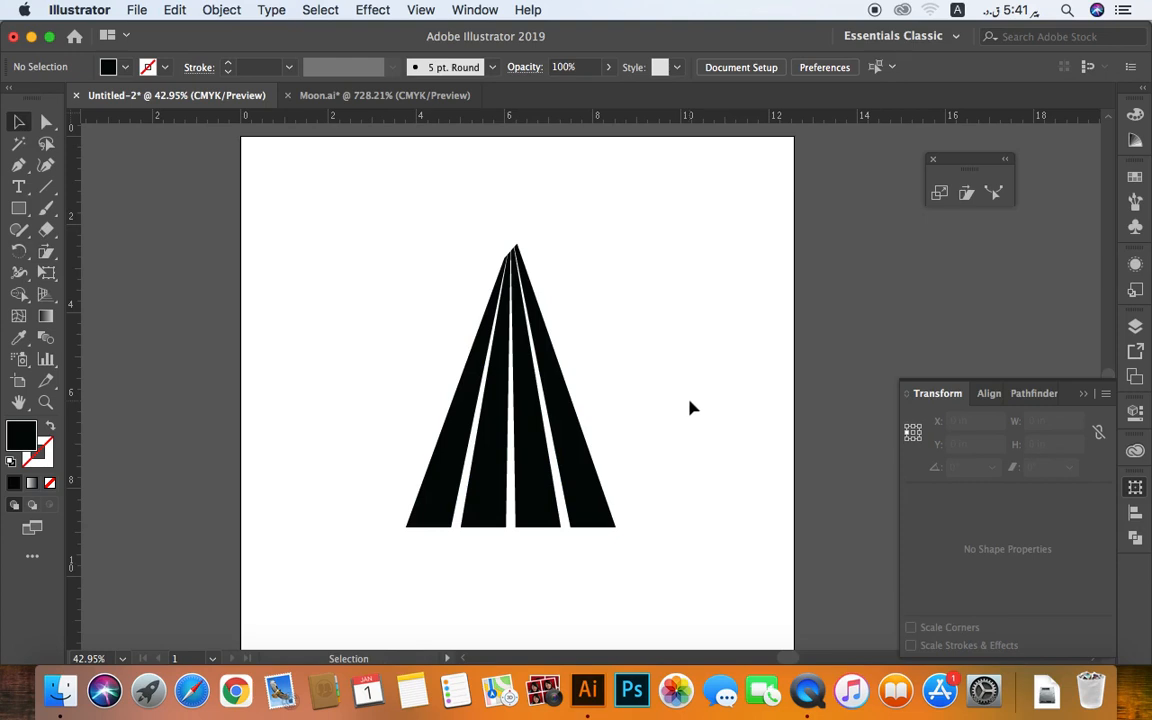
# Step: Change the fill of all four converging bars from black to a dark grey
pyautogui.moveTo(656, 375); pyautogui.dragTo(131, 483)
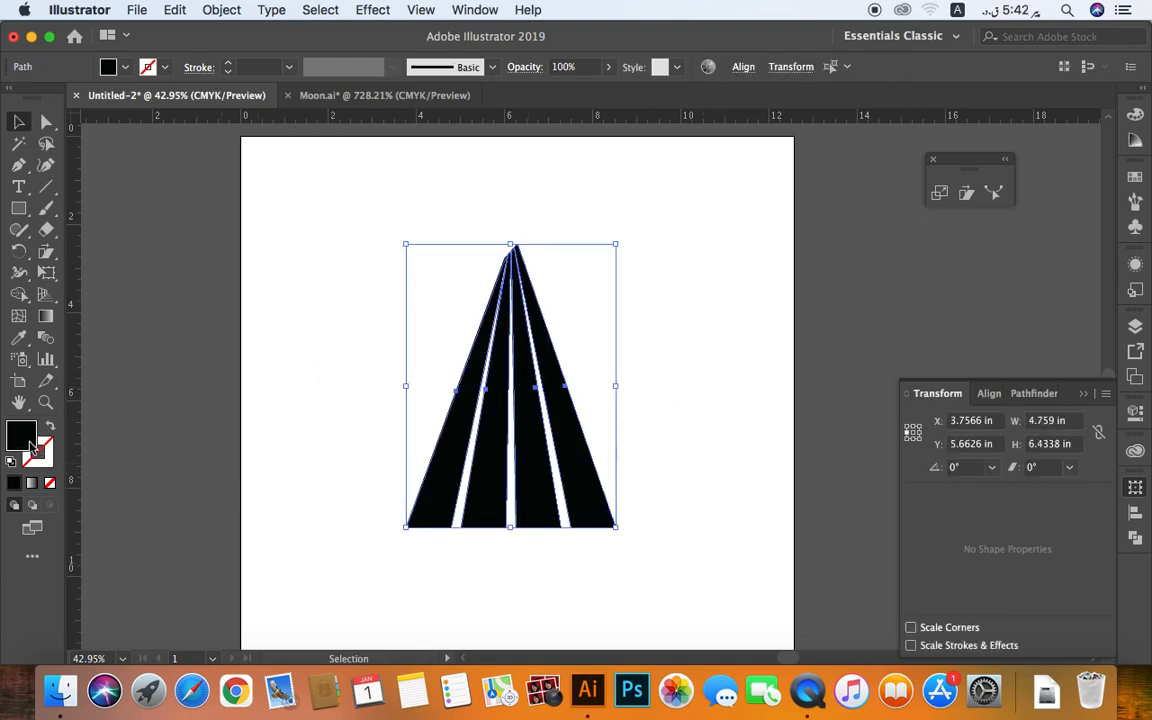
pyautogui.doubleClick(28, 403)
pyautogui.click(545, 402)
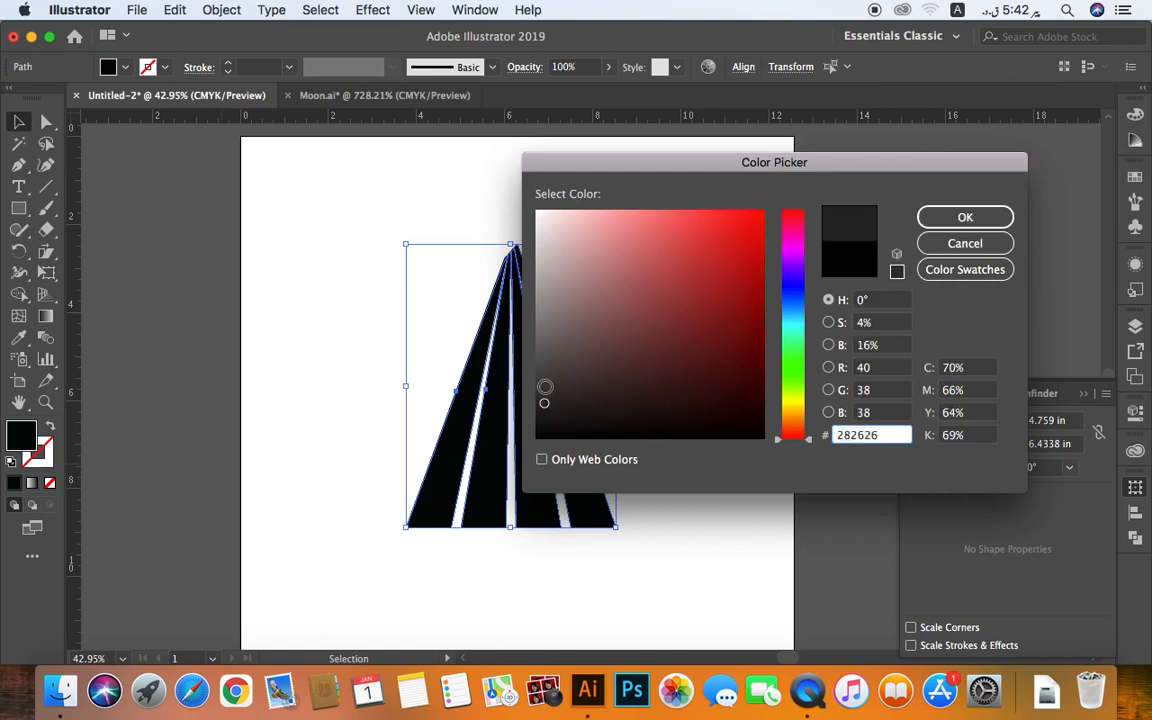
pyautogui.click(541, 387)
pyautogui.press('Return')
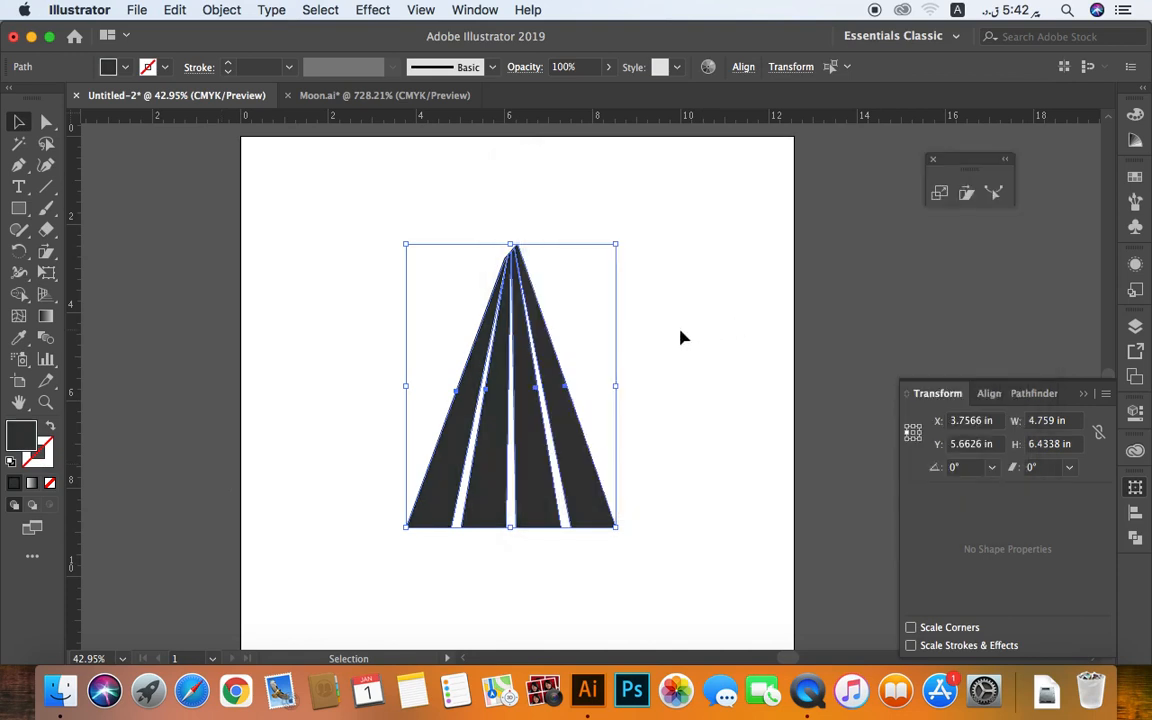
# Step: Delete all four dark grey bars from the artboard
pyautogui.click(688, 352)
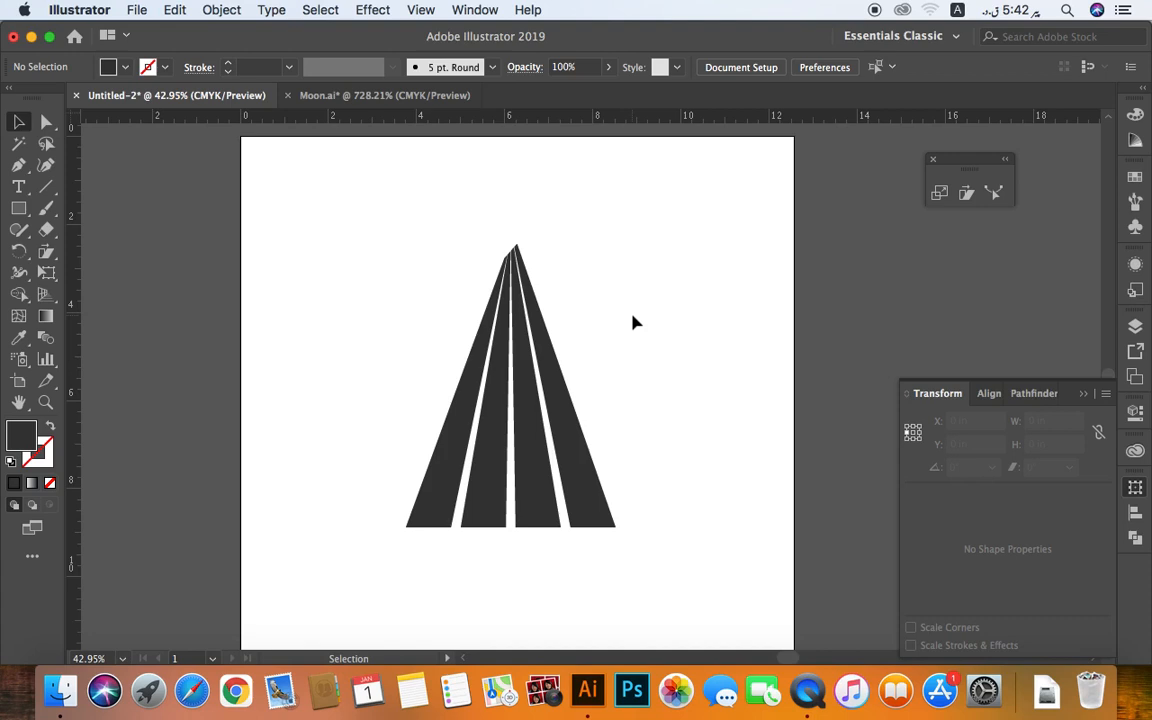
pyautogui.moveTo(566, 252); pyautogui.dragTo(467, 298)
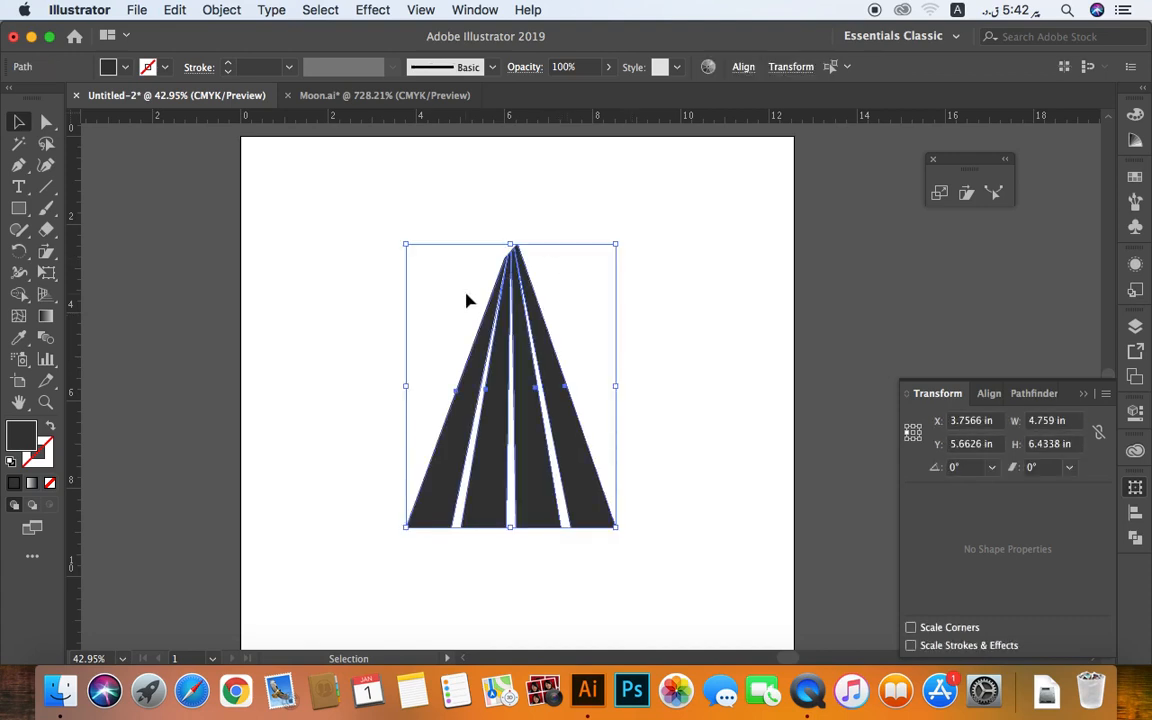
pyautogui.press('Delete')
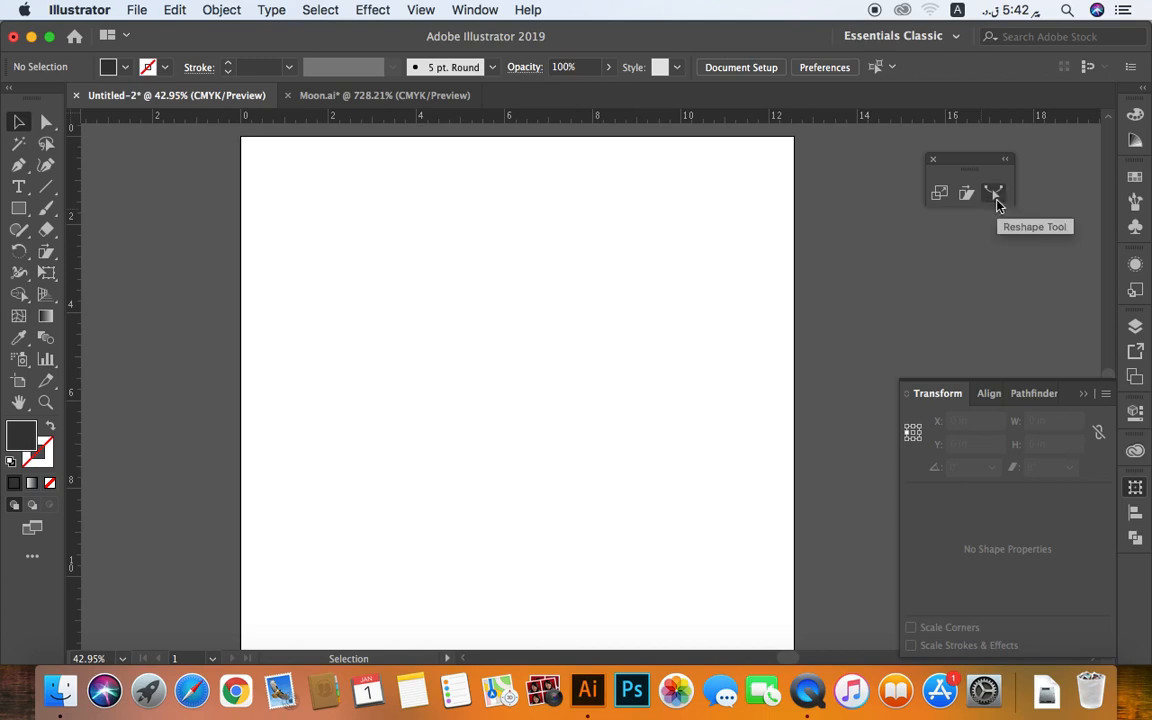
# Step: Draw an open S-shaped curve about 6.62 in wide and 1.45 in high with the Pen tool
pyautogui.press('p')
pyautogui.click(359, 300)
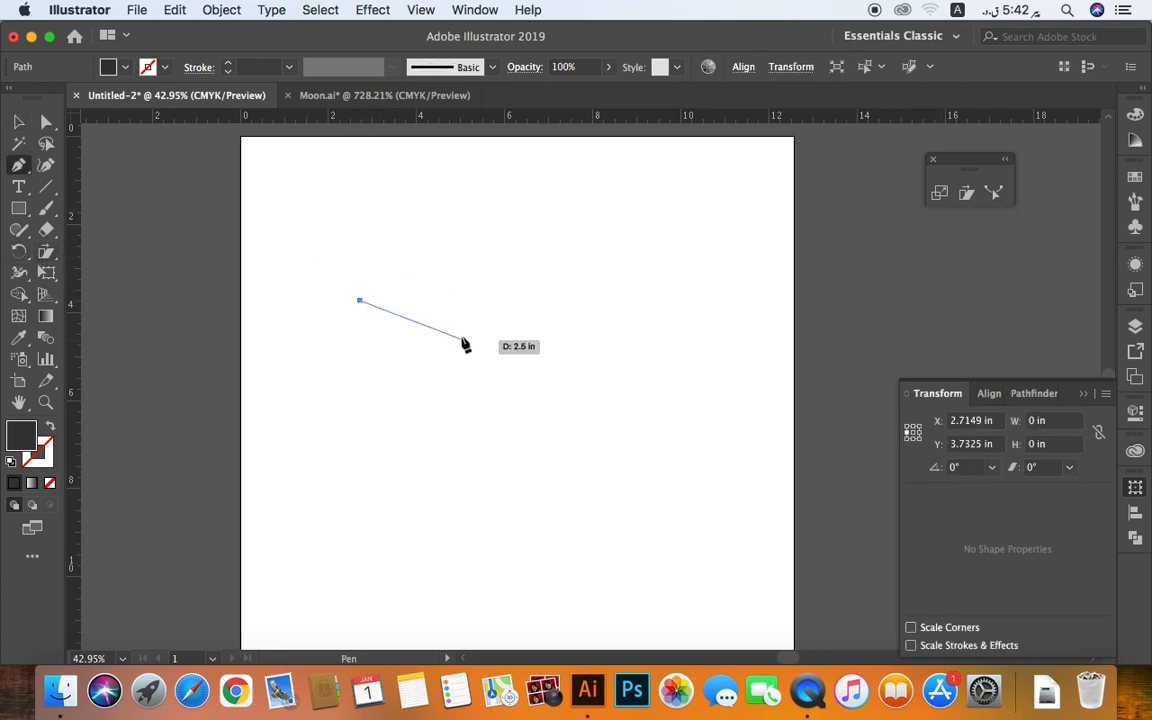
pyautogui.moveTo(454, 325); pyautogui.dragTo(496, 362)
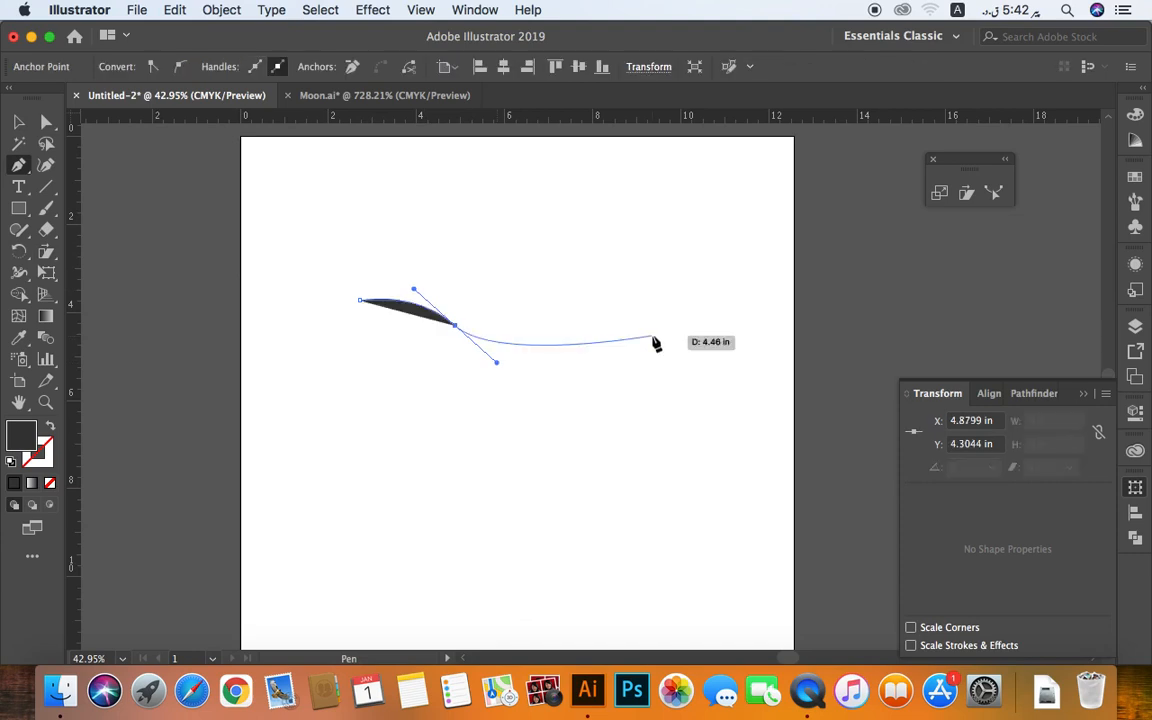
pyautogui.moveTo(653, 340); pyautogui.dragTo(673, 290)
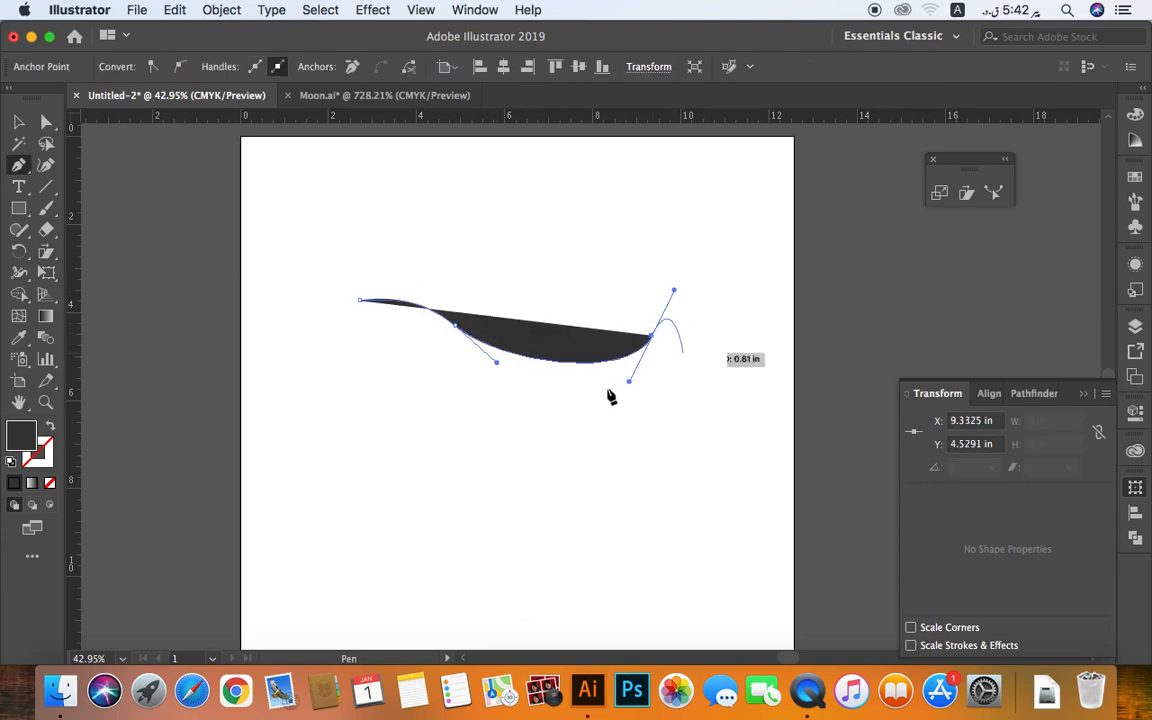
pyautogui.moveTo(611, 397); pyautogui.dragTo(604, 398)
pyautogui.press('v')
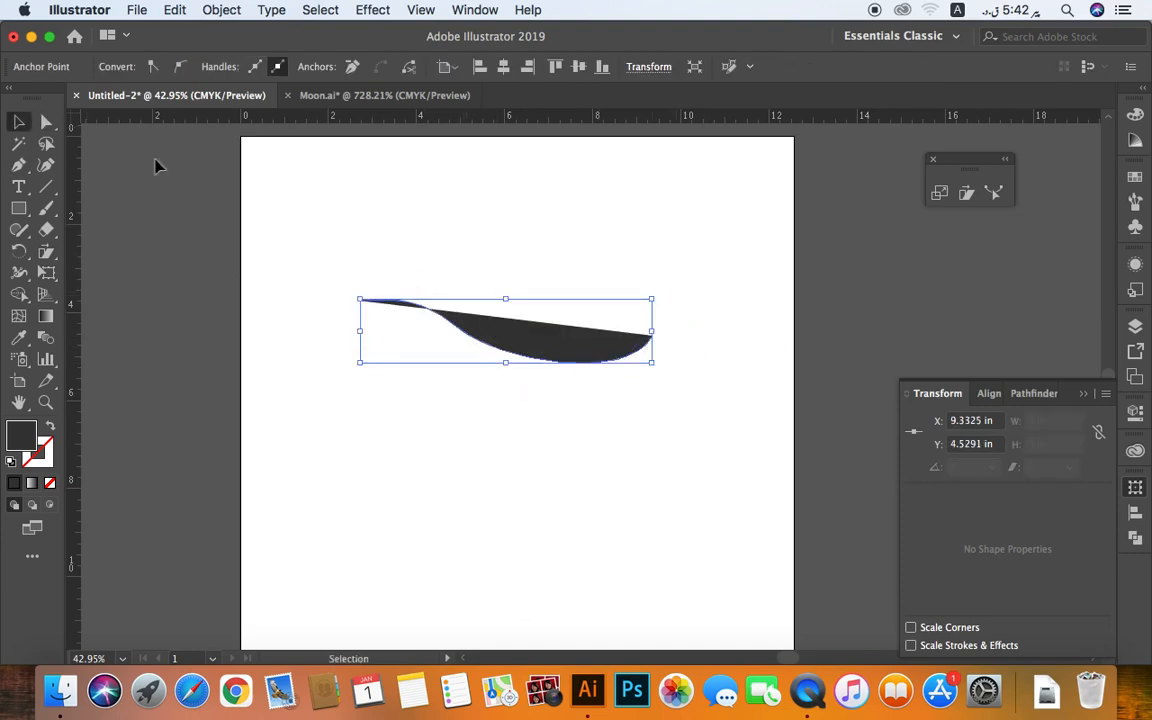
# Step: Swap the curve's fill and stroke so it has no fill and a dark grey outline
pyautogui.moveTo(335, 254); pyautogui.dragTo(426, 367)
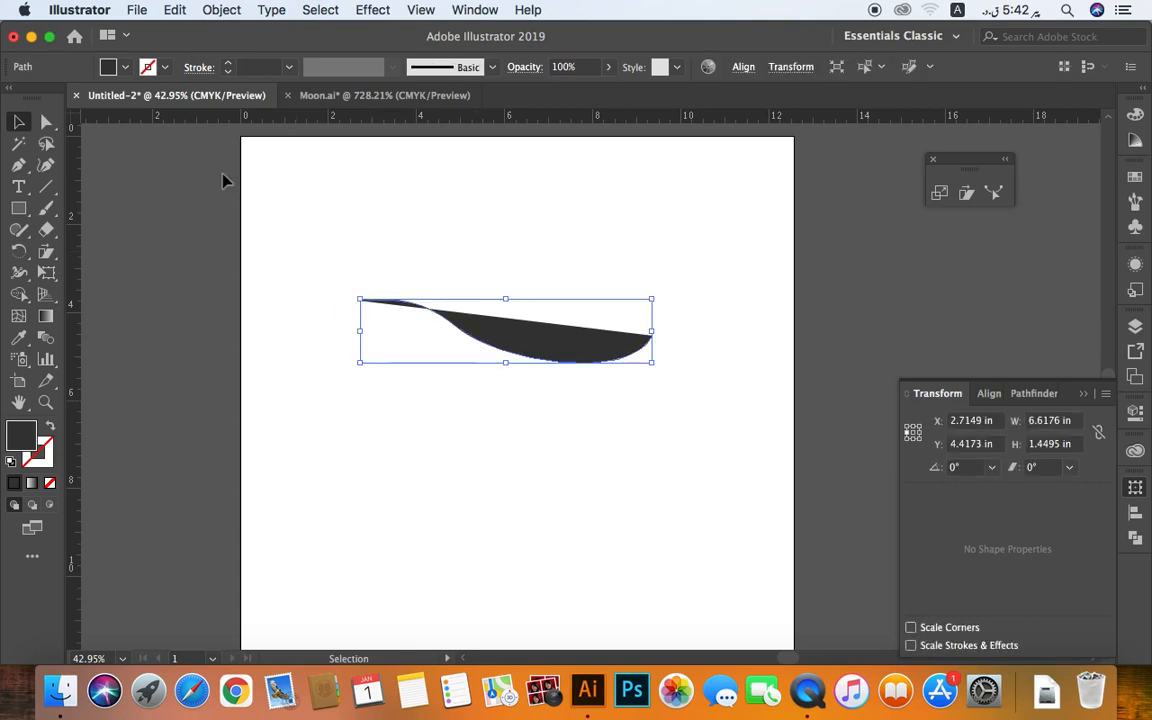
pyautogui.click(110, 70)
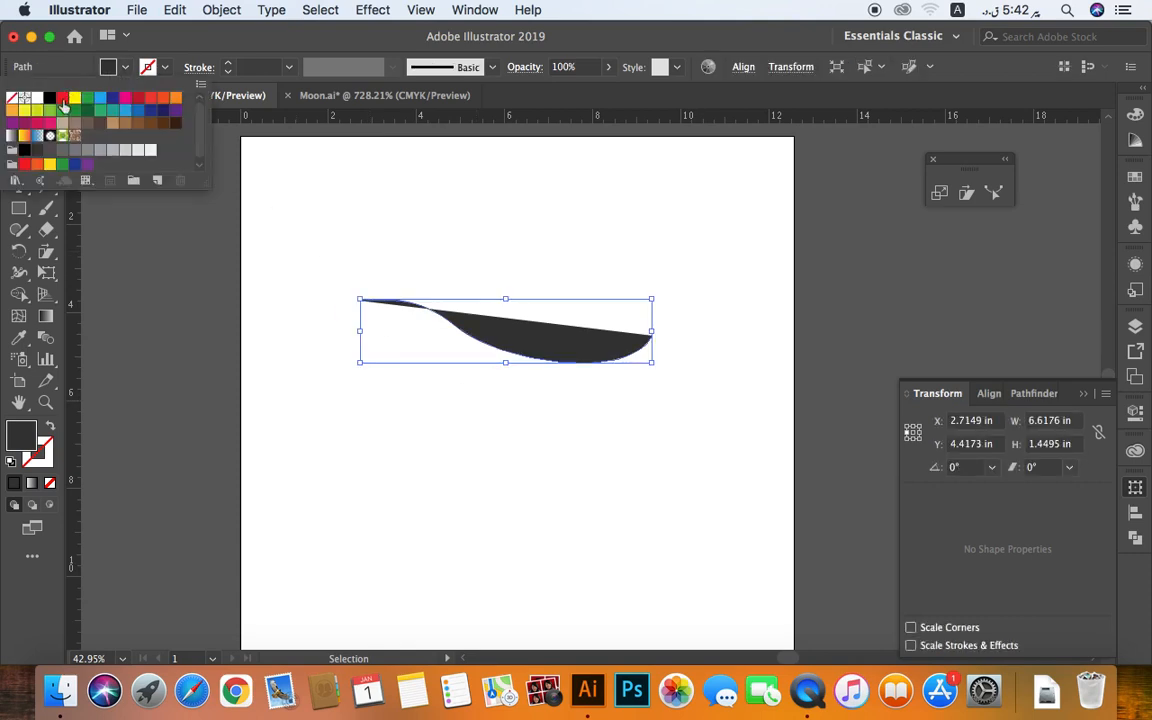
pyautogui.click(50, 428)
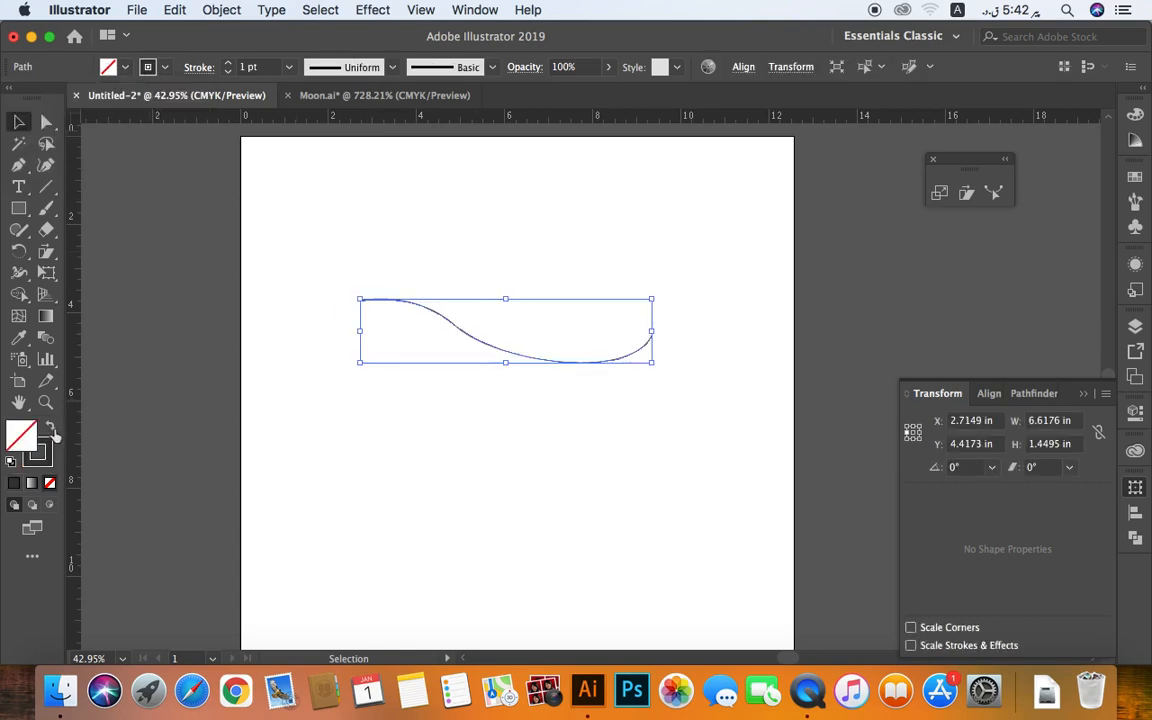
# Step: Increase the curve's stroke weight to 18 pt
pyautogui.click(230, 65)
pyautogui.click(230, 65)
pyautogui.click(230, 65)
pyautogui.click(230, 65)
pyautogui.click(230, 65)
pyautogui.click(229, 64)
pyautogui.click(229, 64)
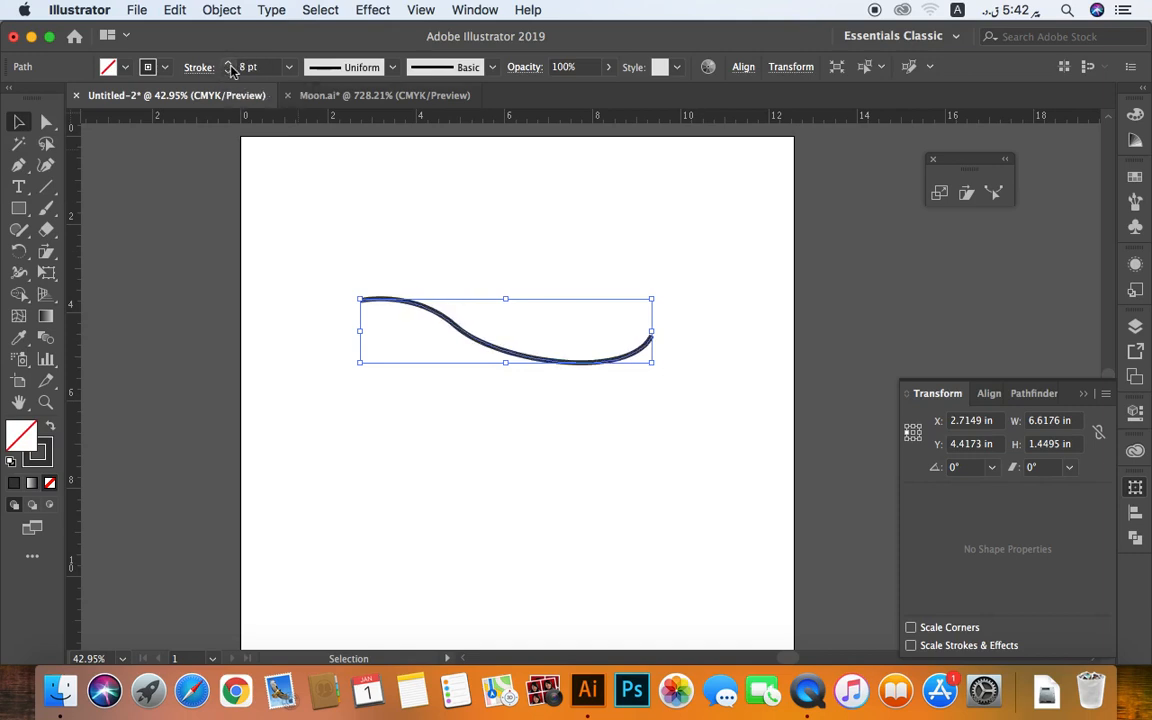
pyautogui.click(229, 64)
pyautogui.click(229, 64)
pyautogui.click(229, 64)
pyautogui.click(229, 64)
pyautogui.click(229, 64)
pyautogui.click(229, 64)
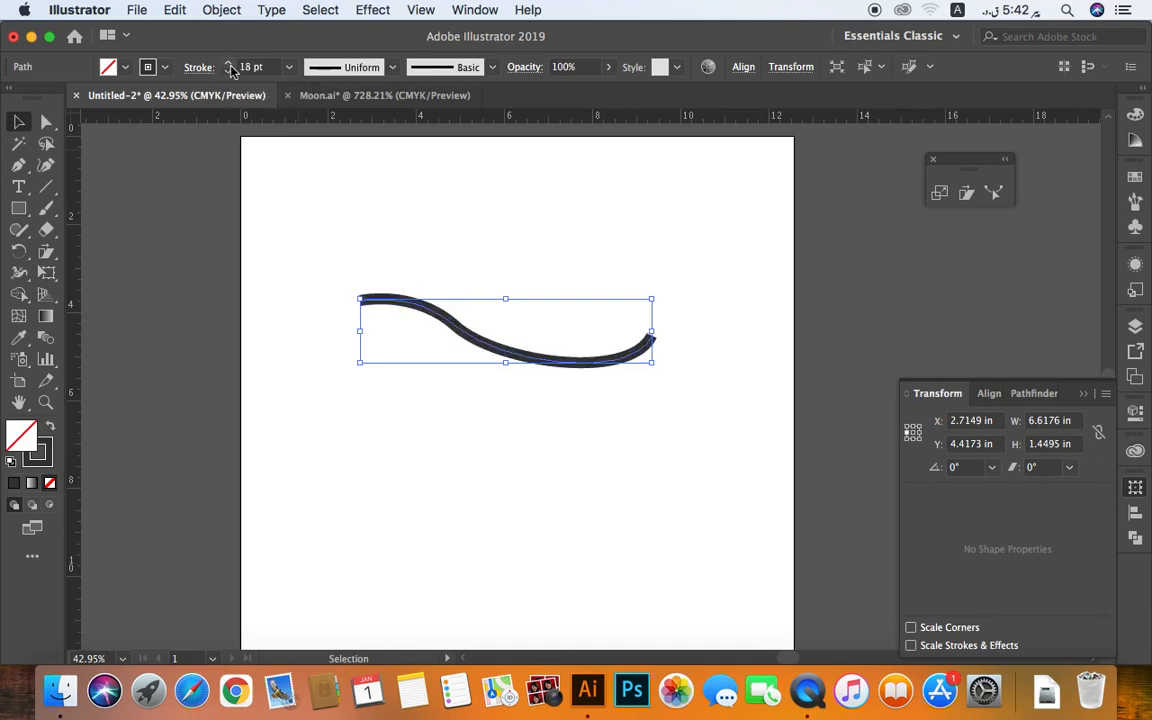
# Step: Undo the latest stroke weight increases back to 11 pt and leave the curve deselected
pyautogui.click(520, 263)
pyautogui.moveTo(535, 270); pyautogui.dragTo(437, 347)
pyautogui.press('super+z')
pyautogui.press('super+z')
pyautogui.press('super+z')
pyautogui.press('super+z')
pyautogui.press('super+z')
pyautogui.press('super+z')
pyautogui.press('super+z')
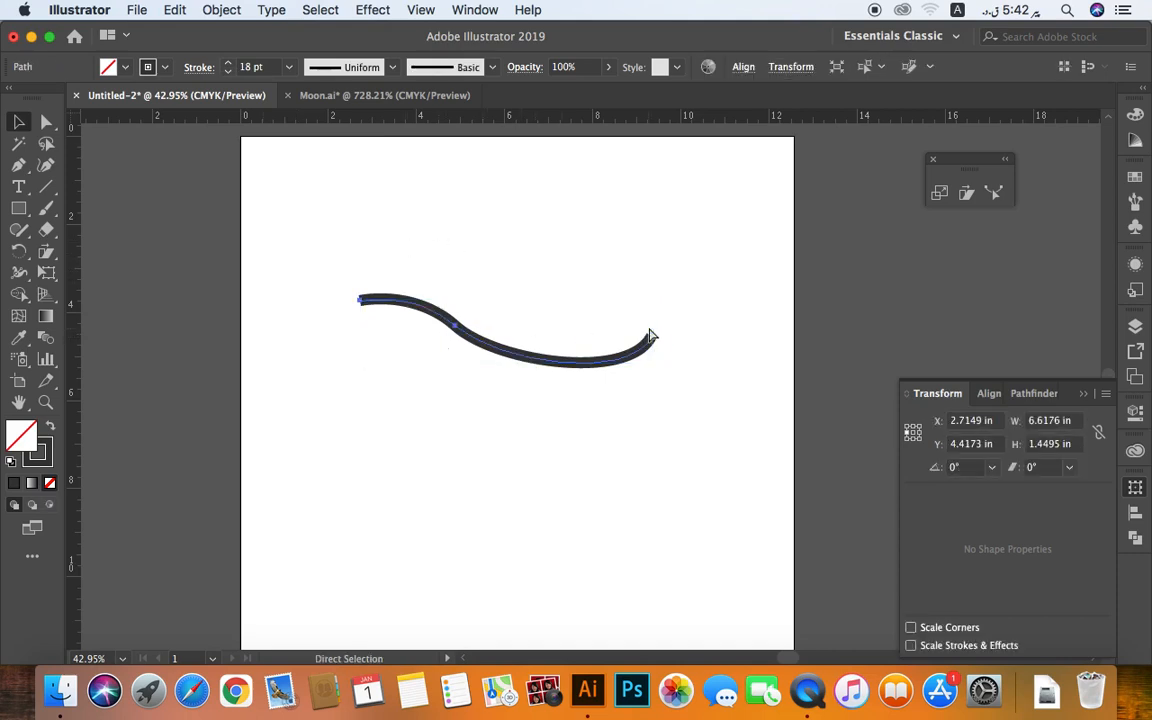
pyautogui.click(530, 267)
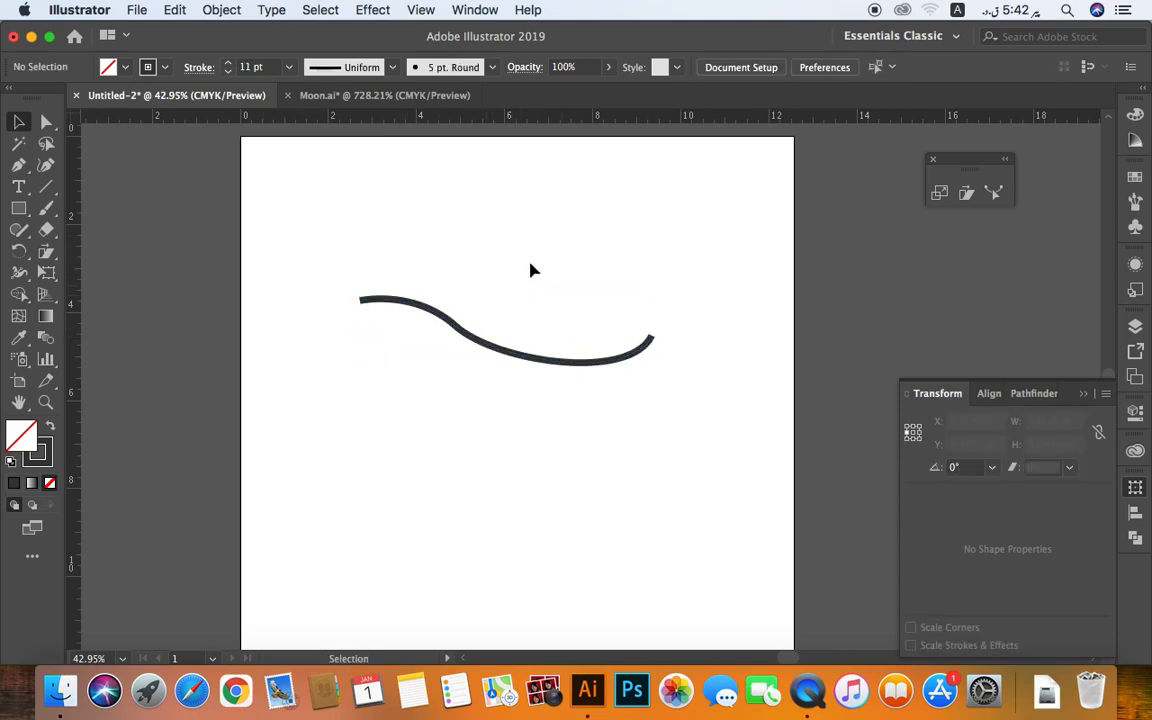
# Step: Reshape the curve by pulling its middle point down and left, making it about 6.69 in wide and 3.24 in high
pyautogui.moveTo(496, 303); pyautogui.dragTo(362, 380)
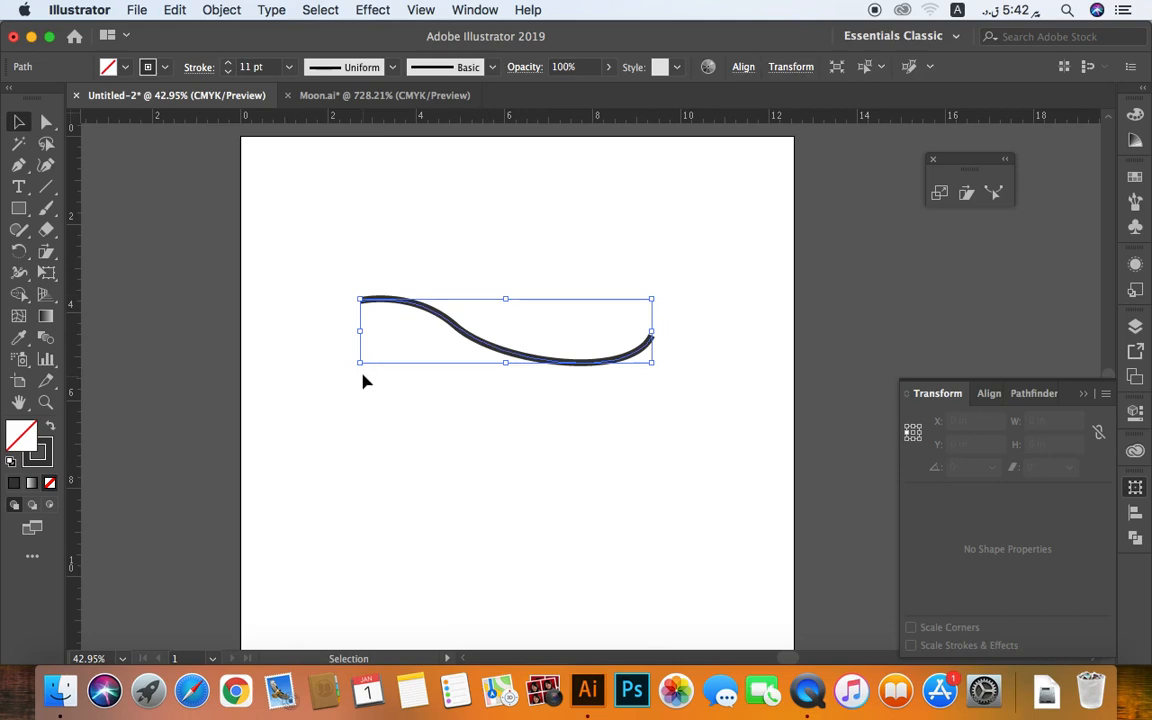
pyautogui.click(994, 195)
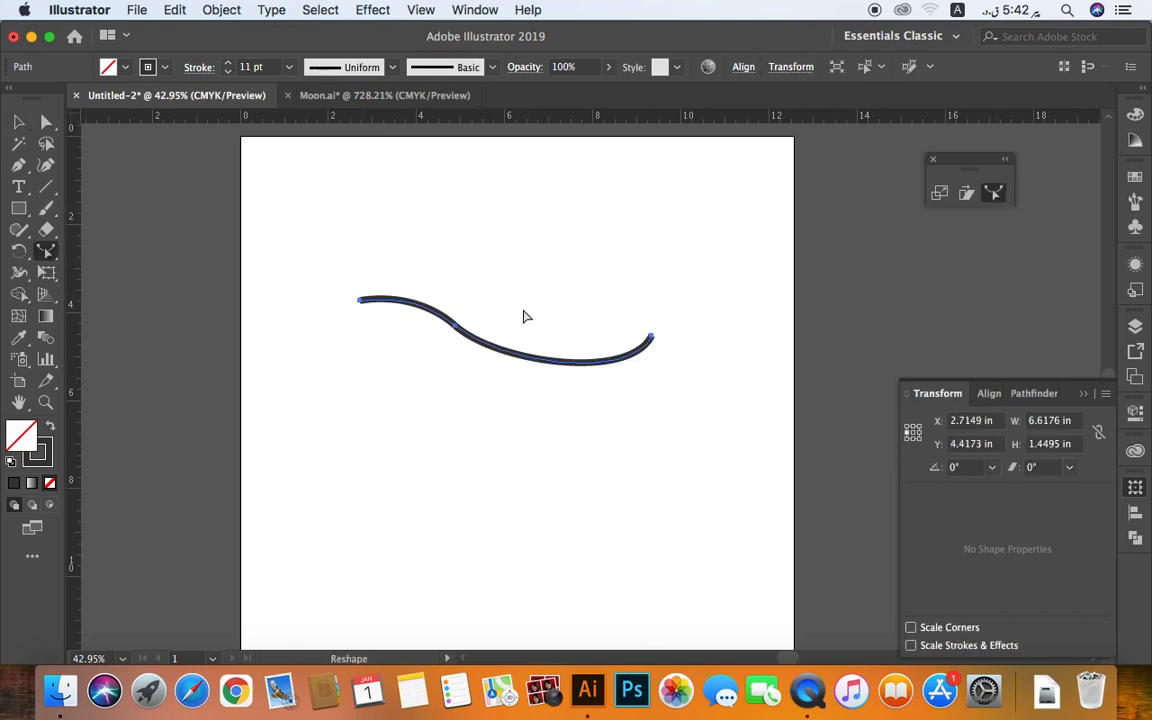
pyautogui.moveTo(458, 333)
pyautogui.mouseDown()
pyautogui.moveTo(435, 386)
pyautogui.moveTo(404, 404)
pyautogui.moveTo(450, 357)
pyautogui.moveTo(490, 270)
pyautogui.moveTo(452, 330)
pyautogui.moveTo(489, 342)
pyautogui.moveTo(491, 321)
pyautogui.moveTo(470, 319)
pyautogui.moveTo(503, 262)
pyautogui.moveTo(411, 386)
pyautogui.mouseUp()
pyautogui.moveTo(497, 284); pyautogui.dragTo(386, 436)
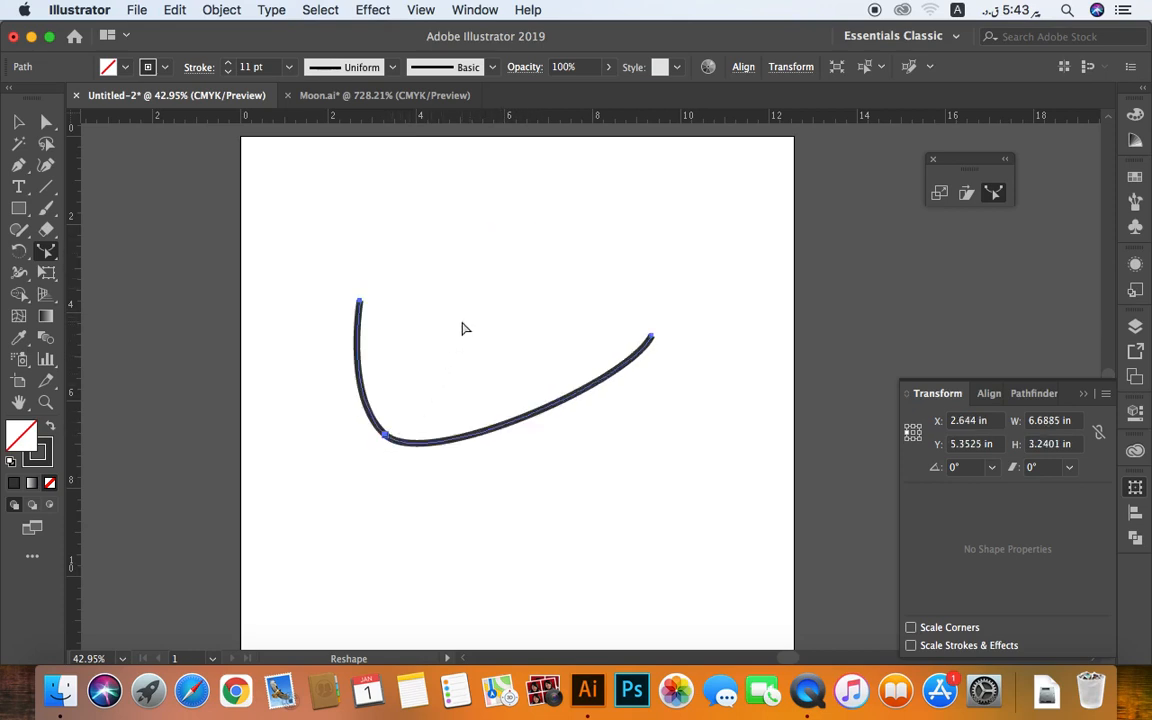